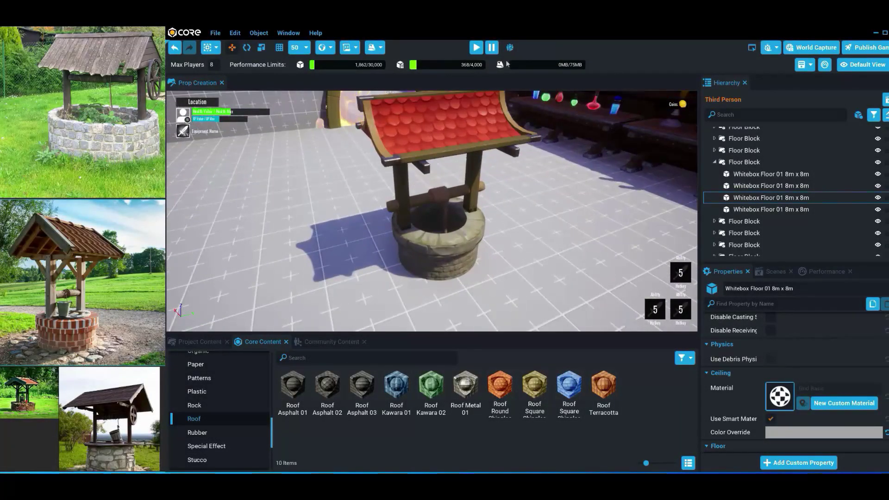
Start preview mode and walk the character around the finished well.
{"action": "left_click", "coordinate": [475, 47]}
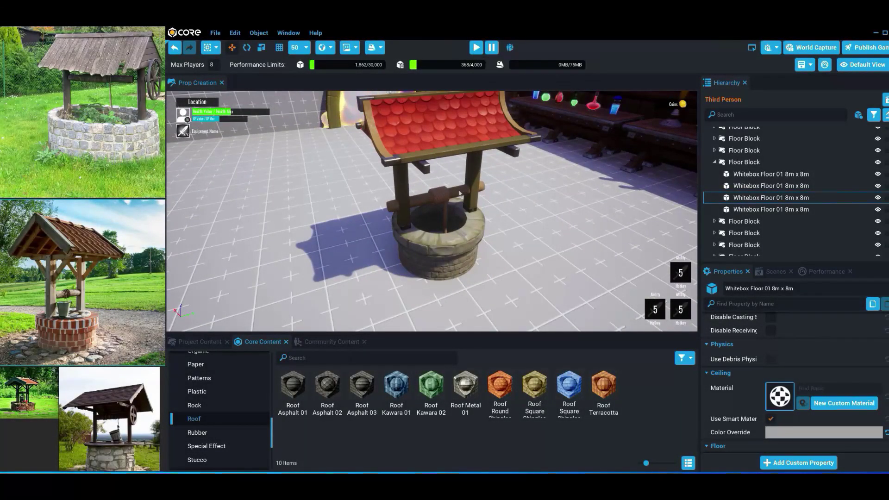
{"action": "key", "text": "w"}
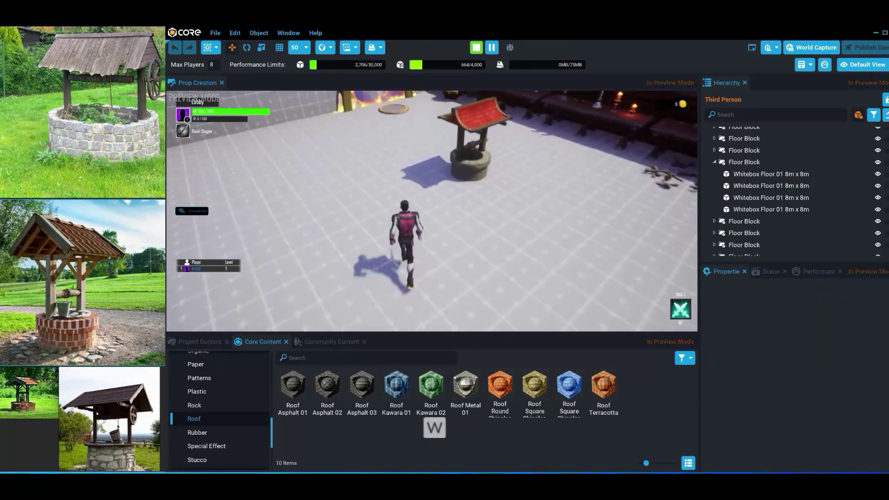
{"action": "key", "text": "d"}
{"action": "key", "text": "a"}
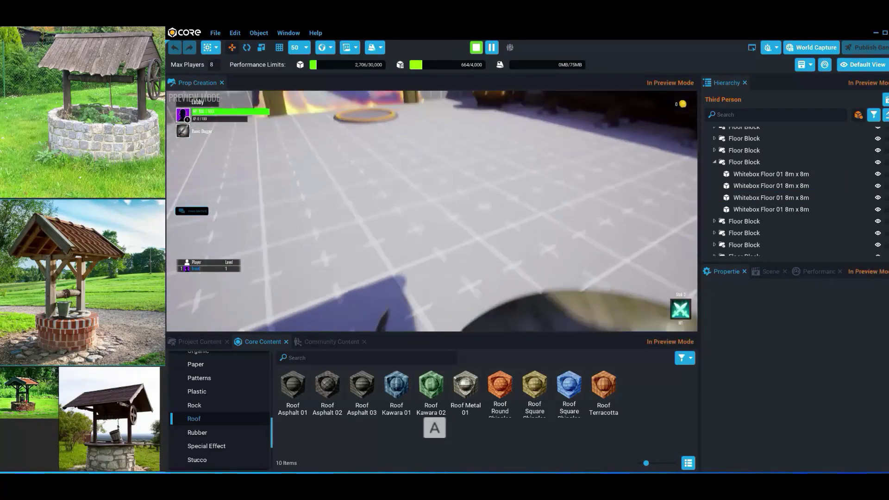
{"action": "key", "text": "d"}
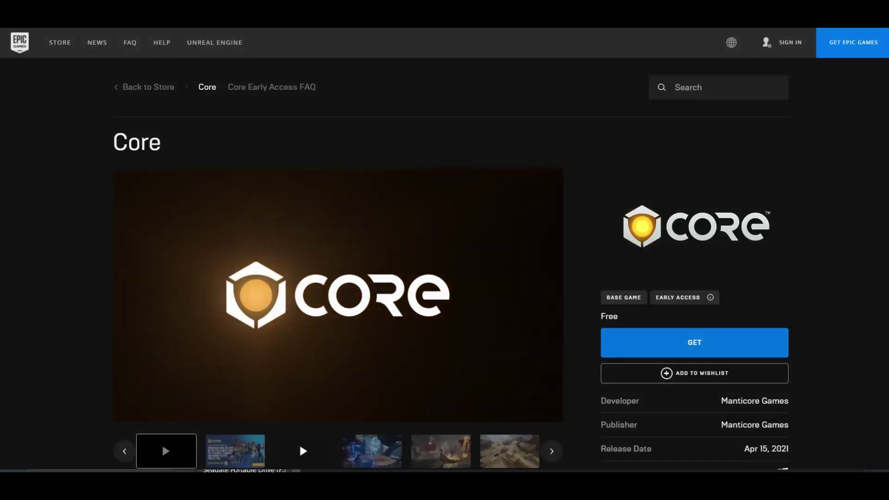
Look over the Core product page in the Epic Games store.
{"action": "scroll", "coordinate": [444, 278], "scroll_direction": "down", "scroll_amount": 1}
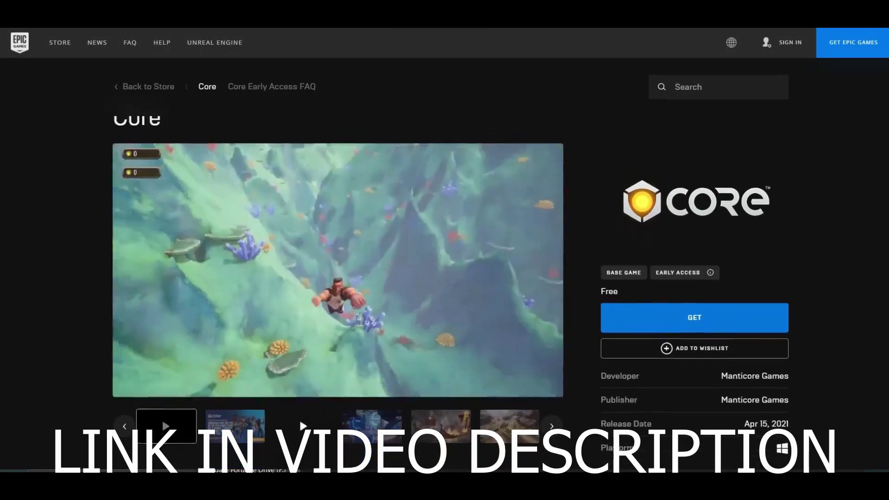
{"action": "scroll", "coordinate": [444, 278], "scroll_direction": "up", "scroll_amount": 1}
{"action": "scroll", "coordinate": [444, 278], "scroll_direction": "down", "scroll_amount": 2}
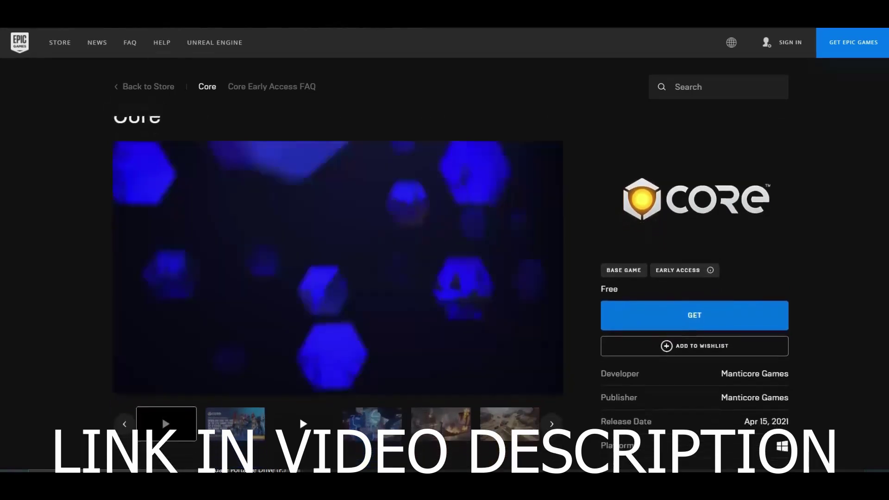
{"action": "scroll", "coordinate": [338, 278], "scroll_direction": "down", "scroll_amount": 8}
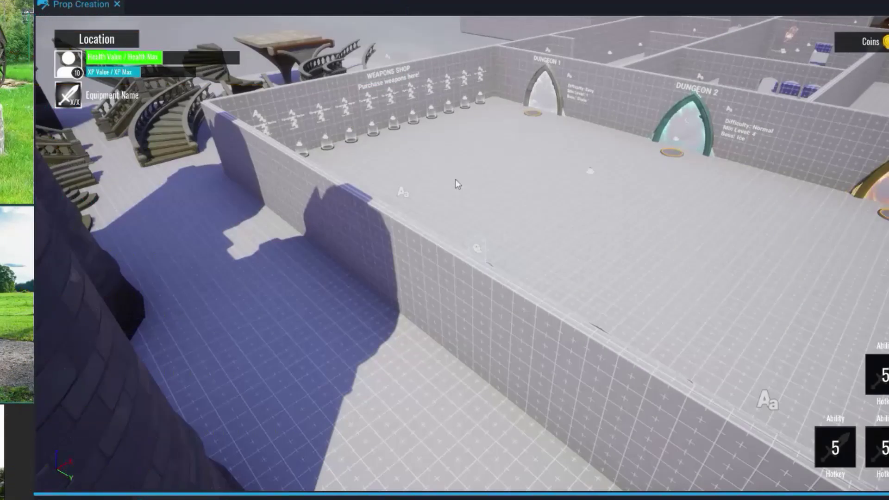
{"action": "right_click_drag", "start_coordinate": [499, 191], "coordinate": [362, 188]}
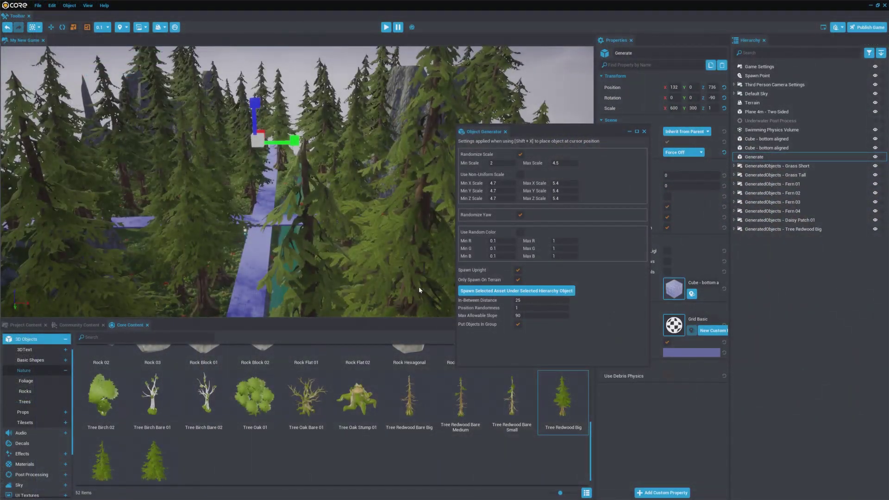
{"action": "right_click_drag", "start_coordinate": [419, 287], "coordinate": [379, 312]}
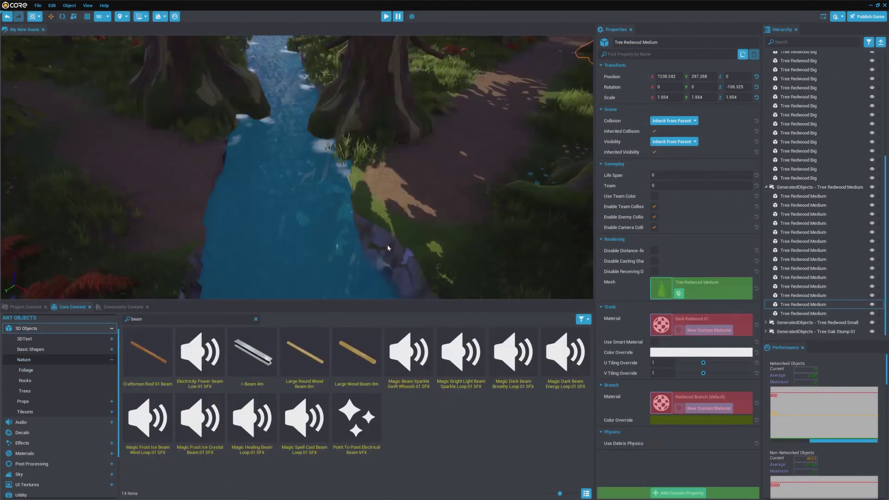
{"action": "key", "text": "w"}
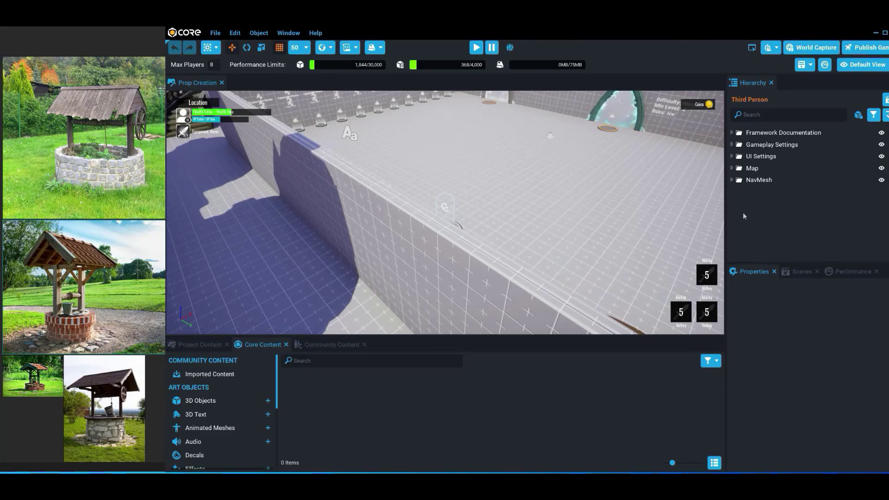
Widen the viewport and frame the empty floor area beside the scattered bones as building space.
{"action": "left_click_drag", "start_coordinate": [726, 208], "coordinate": [769, 208]}
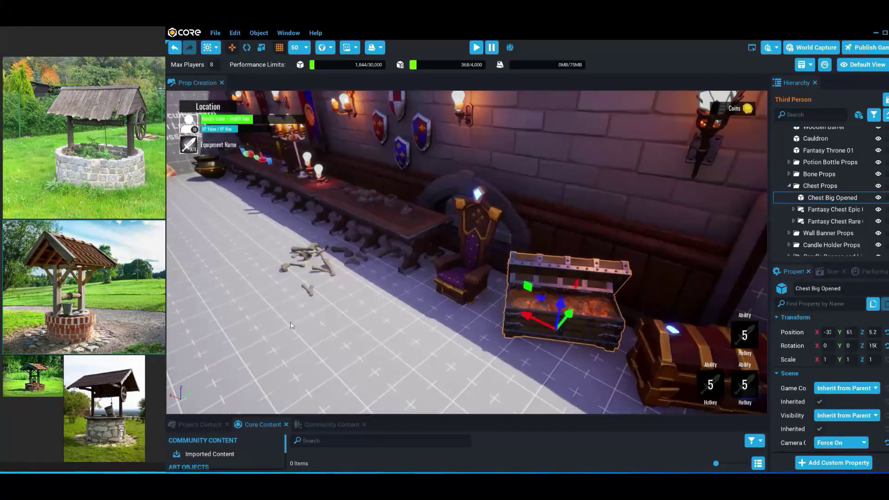
{"action": "right_click_drag", "start_coordinate": [291, 325], "coordinate": [424, 316]}
{"action": "left_click_drag", "start_coordinate": [424, 315], "coordinate": [704, 181], "text": "alt"}
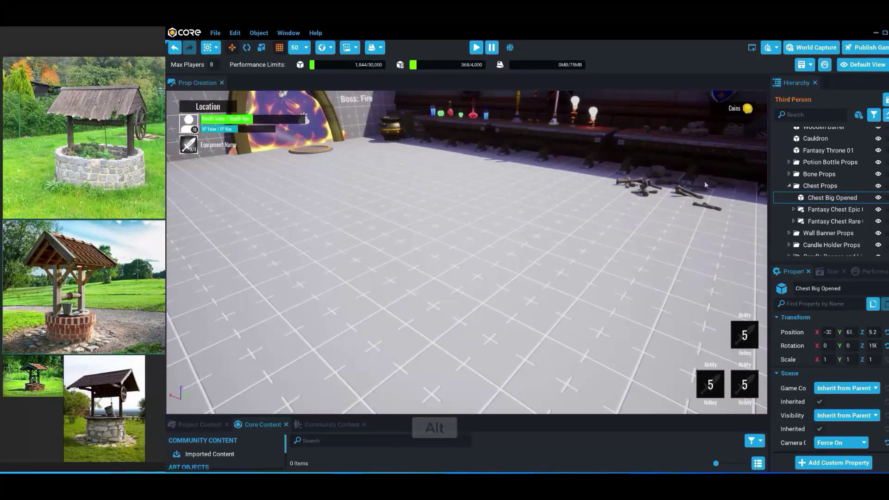
Examine the Project Content, Core Content and Community Content libraries.
{"action": "left_click", "coordinate": [195, 291]}
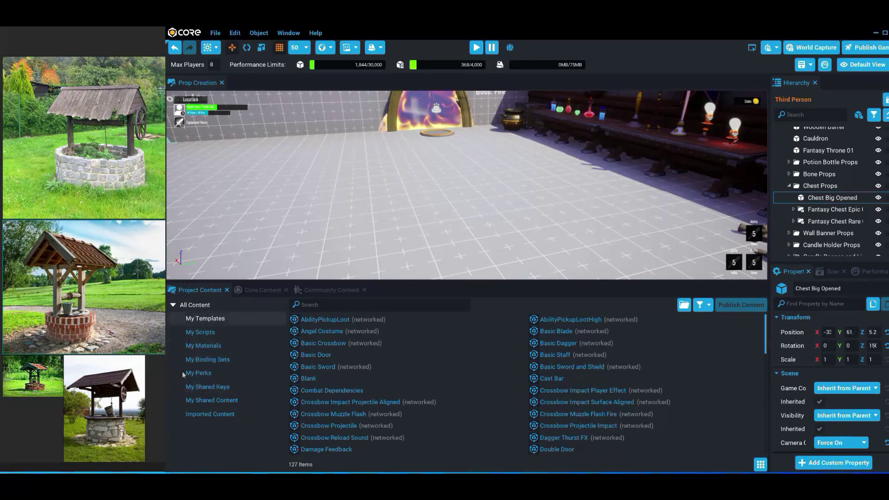
{"action": "left_click", "coordinate": [255, 290]}
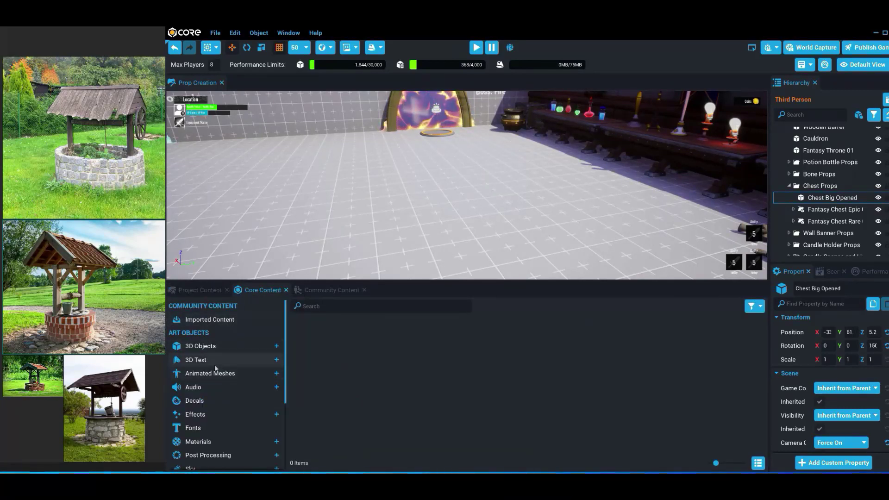
{"action": "scroll", "coordinate": [218, 365], "scroll_direction": "down", "scroll_amount": 5}
{"action": "scroll", "coordinate": [226, 373], "scroll_direction": "up", "scroll_amount": 5}
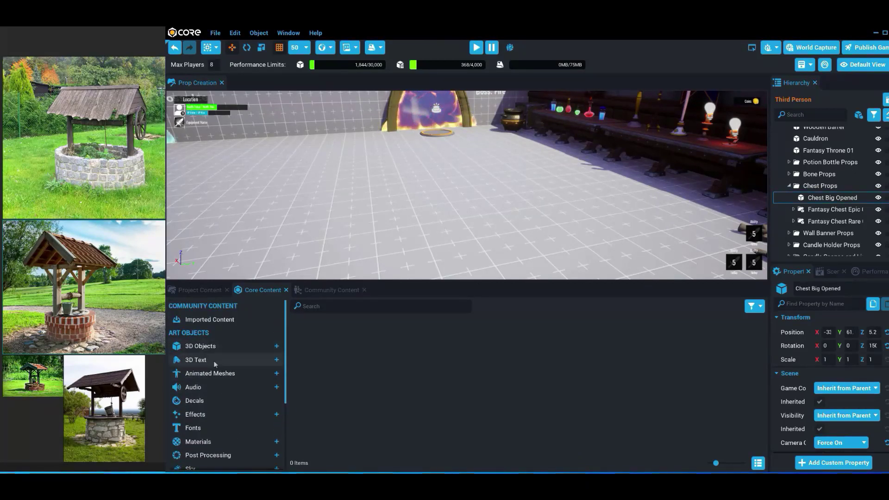
{"action": "scroll", "coordinate": [214, 363], "scroll_direction": "down", "scroll_amount": 3}
{"action": "scroll", "coordinate": [214, 364], "scroll_direction": "down", "scroll_amount": 2}
{"action": "left_click", "coordinate": [324, 290]}
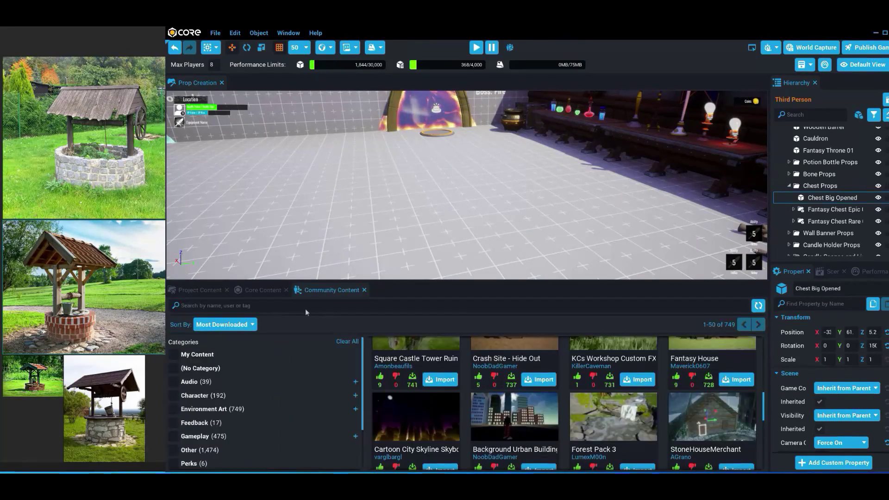
{"action": "left_click", "coordinate": [258, 289]}
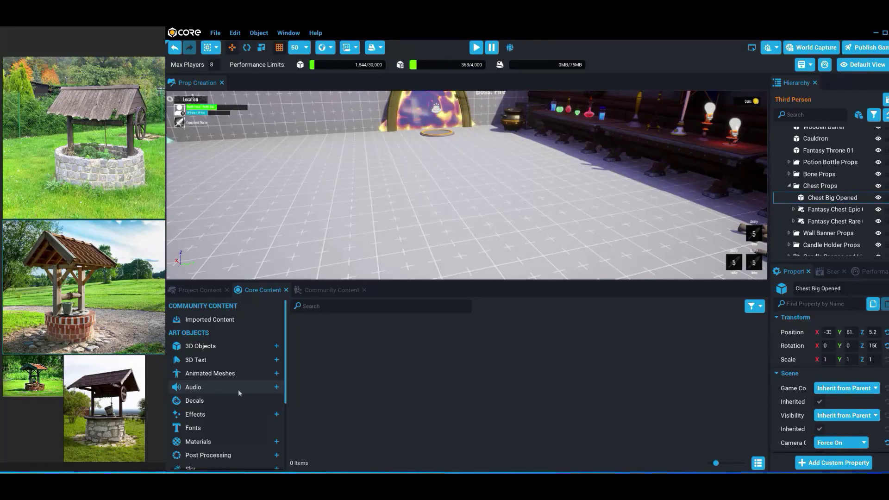
Browse the 3D Objects library and its Basic Shapes category for available shapes.
{"action": "left_click", "coordinate": [259, 345]}
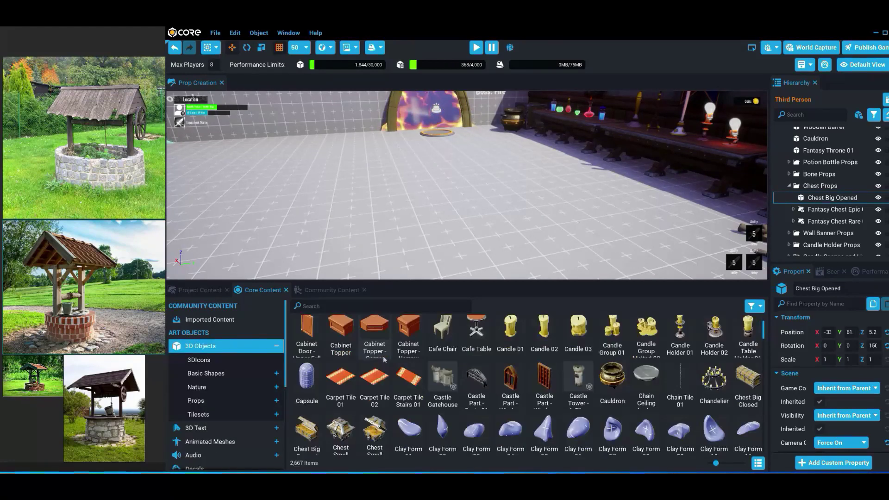
{"action": "scroll", "coordinate": [383, 356], "scroll_direction": "down", "scroll_amount": 2}
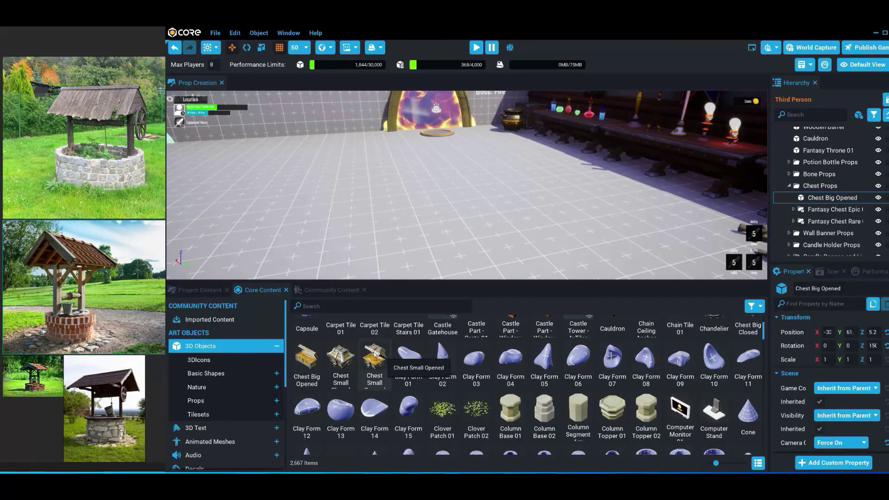
{"action": "left_click", "coordinate": [206, 374]}
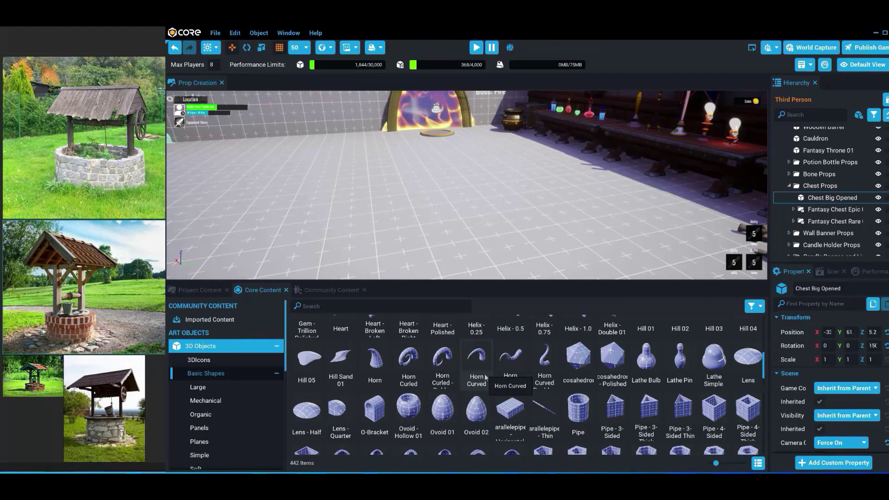
{"action": "scroll", "coordinate": [485, 378], "scroll_direction": "down", "scroll_amount": 5}
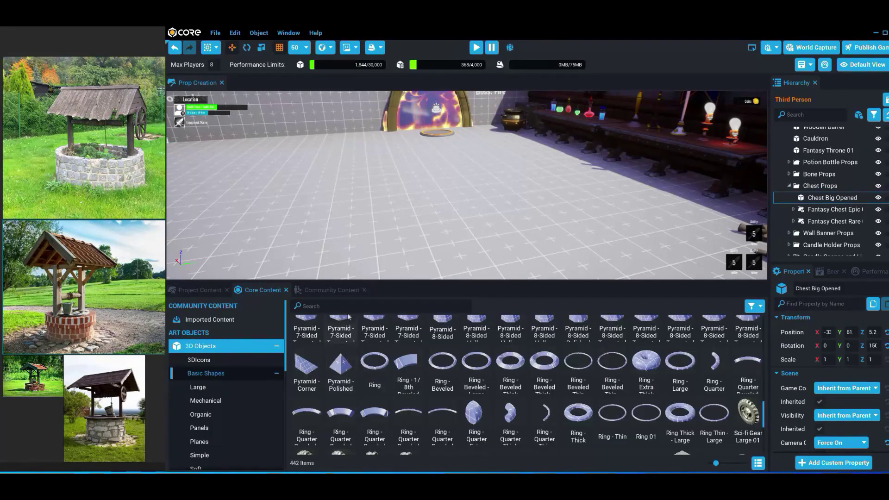
Search the 3D objects for "pipe" and place a Pipe Thin 01 - Large on the empty floor.
{"action": "left_click", "coordinate": [303, 306]}
{"action": "type", "text": "pipe"}
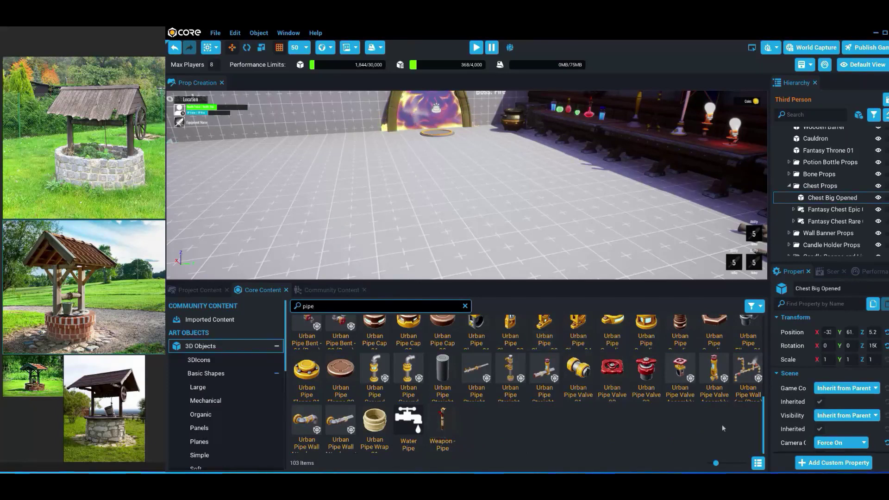
{"action": "scroll", "coordinate": [587, 380], "scroll_direction": "up", "scroll_amount": 5}
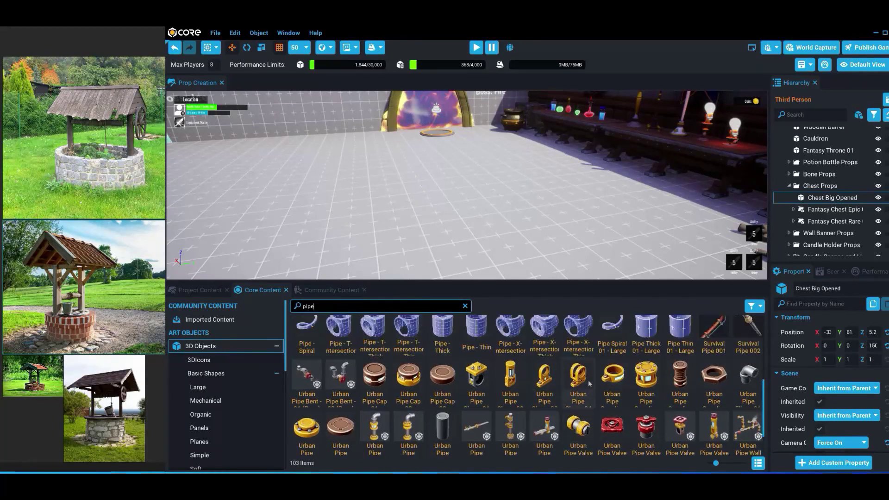
{"action": "scroll", "coordinate": [602, 379], "scroll_direction": "up", "scroll_amount": 1}
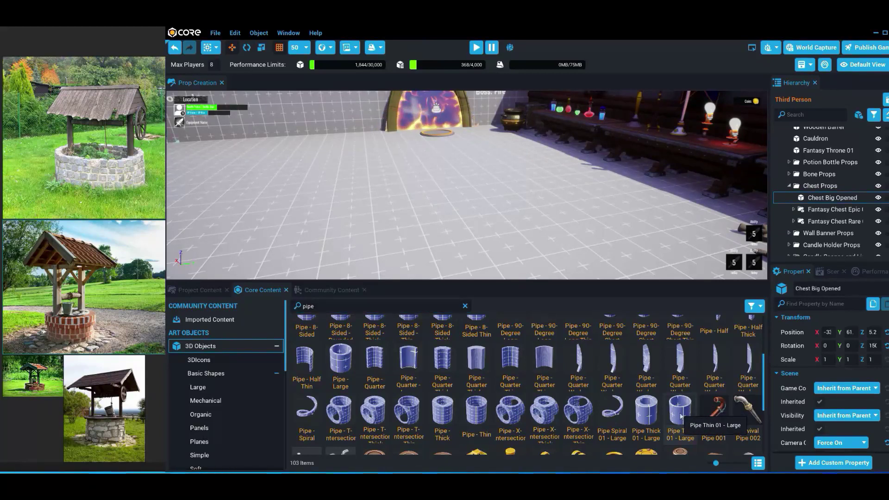
{"action": "left_click_drag", "start_coordinate": [680, 416], "coordinate": [444, 178]}
{"action": "scroll", "coordinate": [466, 167], "scroll_direction": "down", "scroll_amount": 3}
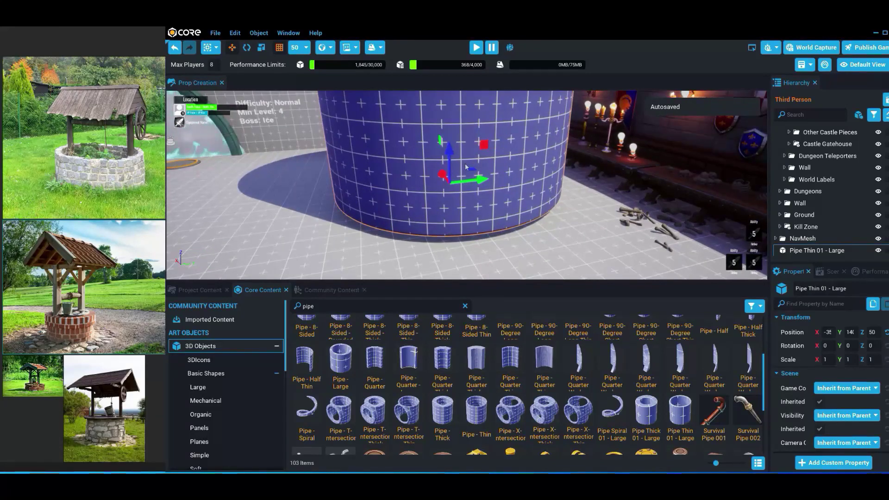
Scale the pipe down uniformly to about a quarter of its size and enlarge the viewport's height.
{"action": "key", "text": "r"}
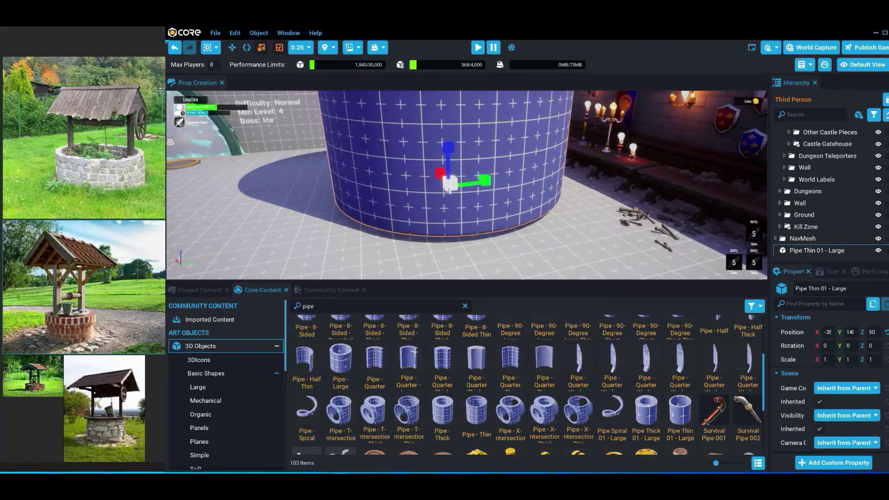
{"action": "left_click_drag", "start_coordinate": [447, 190], "coordinate": [561, 203]}
{"action": "key", "text": "f"}
{"action": "scroll", "coordinate": [561, 204], "scroll_direction": "down", "scroll_amount": 2}
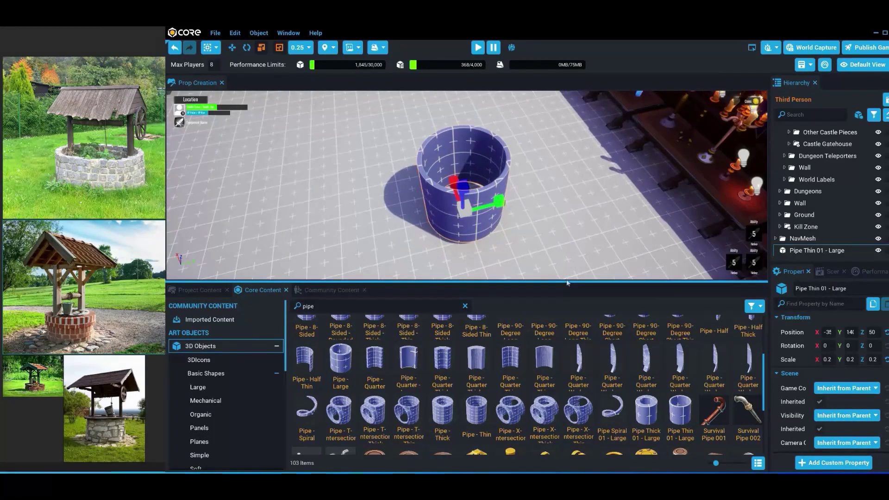
{"action": "left_click_drag", "start_coordinate": [566, 282], "coordinate": [566, 391]}
Try to change only the pipe's height with the 0.25 scale snap.
{"action": "left_click_drag", "start_coordinate": [477, 291], "coordinate": [457, 216], "text": "alt"}
{"action": "mouse_move", "coordinate": [465, 274]}
{"action": "left_mouse_down"}
{"action": "mouse_move", "coordinate": [464, 301]}
{"action": "mouse_move", "coordinate": [466, 277]}
{"action": "left_mouse_up"}
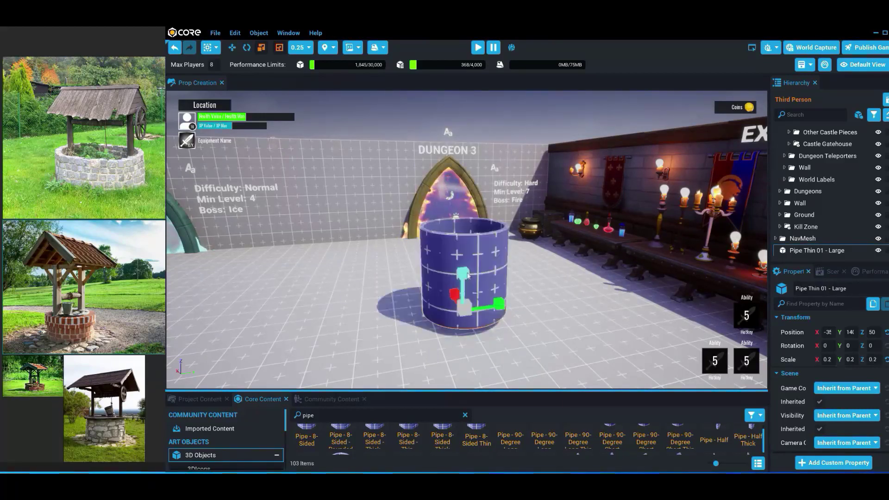
{"action": "key", "text": "ctrl+z"}
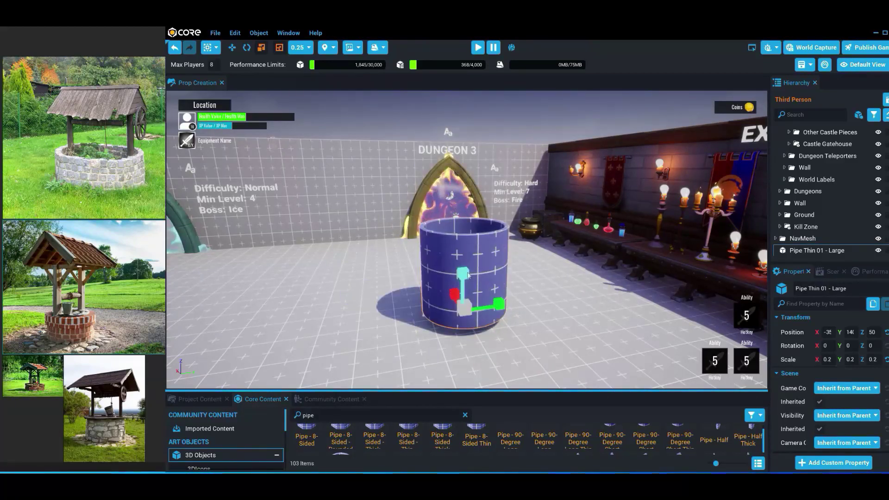
Set the scale snap to 0.1 and reshape the pipe into a low, wide ring scaled about 0.3 by 0.3 by 0.1.
{"action": "middle_click_drag", "start_coordinate": [535, 247], "coordinate": [535, 289], "text": "alt"}
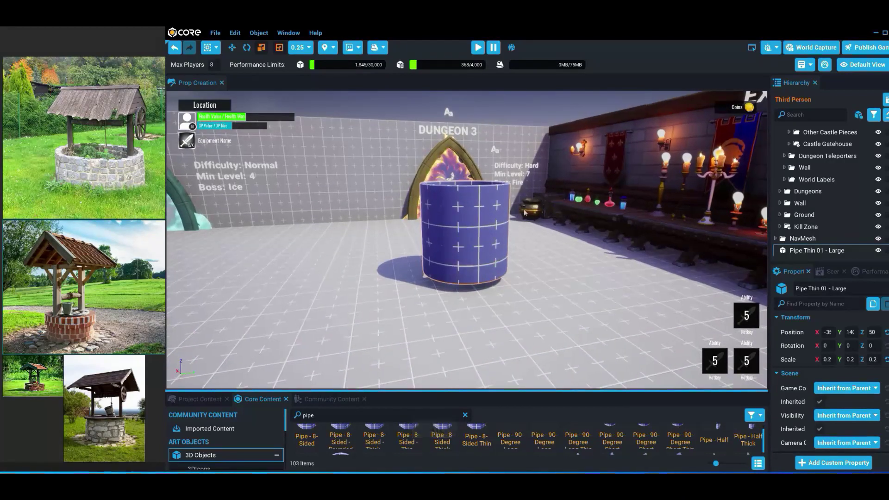
{"action": "scroll", "coordinate": [534, 247], "scroll_direction": "up", "scroll_amount": 1}
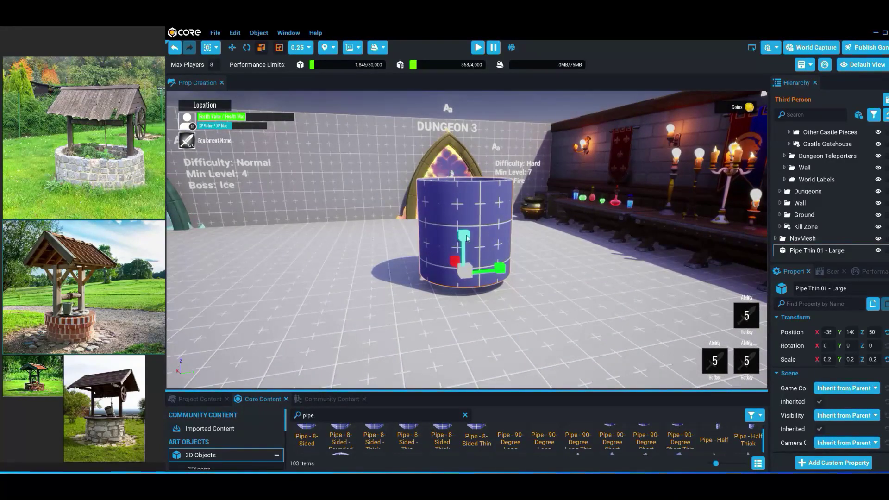
{"action": "left_click", "coordinate": [307, 49]}
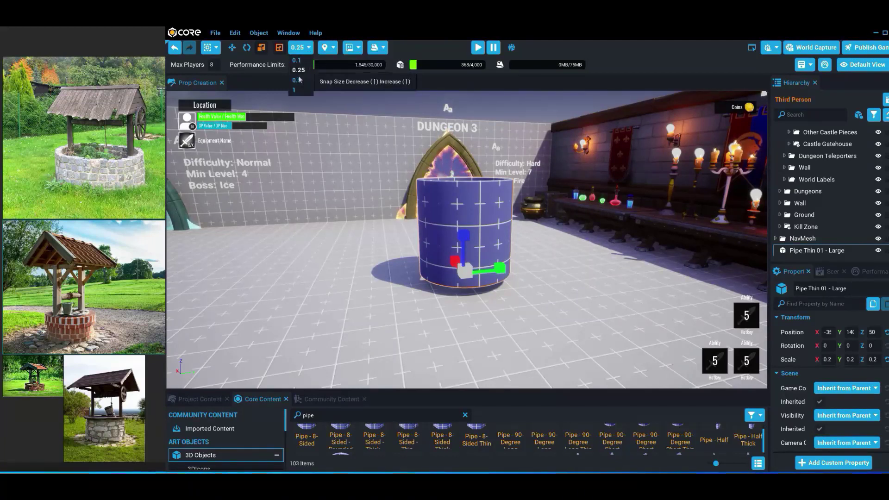
{"action": "left_click", "coordinate": [297, 60]}
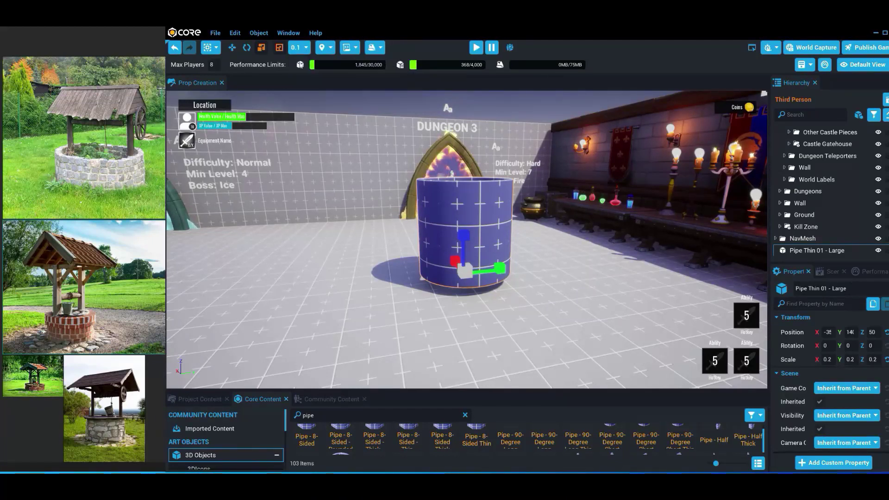
{"action": "left_click_drag", "start_coordinate": [520, 213], "coordinate": [520, 196], "text": "alt"}
{"action": "left_click_drag", "start_coordinate": [464, 238], "coordinate": [463, 235]}
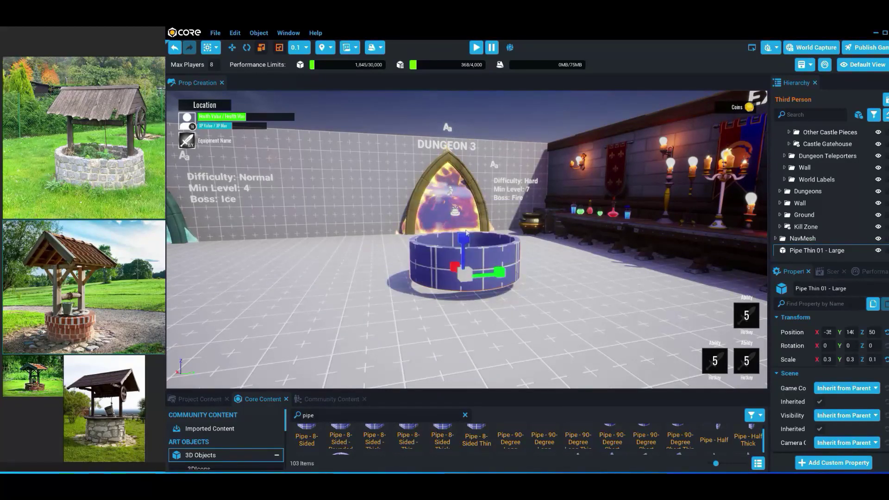
{"action": "left_click_drag", "start_coordinate": [526, 233], "coordinate": [527, 259], "text": "alt"}
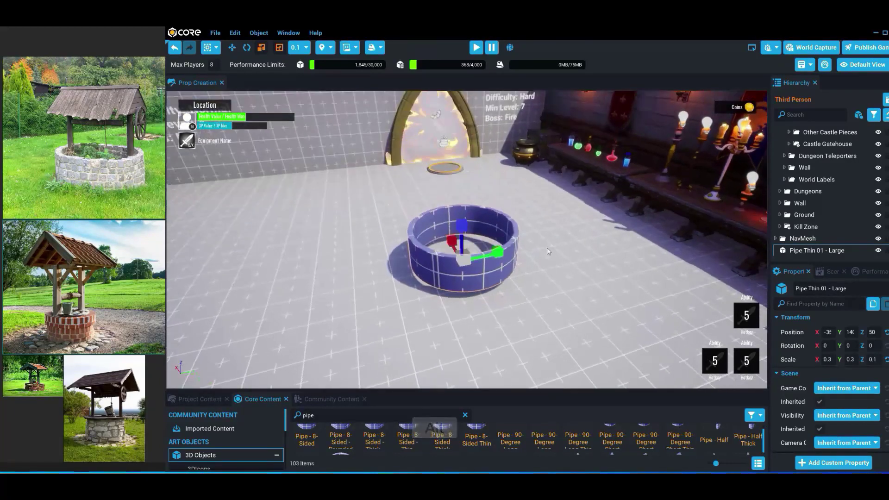
Turn off scale snapping and fine-tune the pipe's height freely to keep it a low ring.
{"action": "left_click", "coordinate": [279, 47]}
{"action": "left_click_drag", "start_coordinate": [463, 223], "coordinate": [464, 217]}
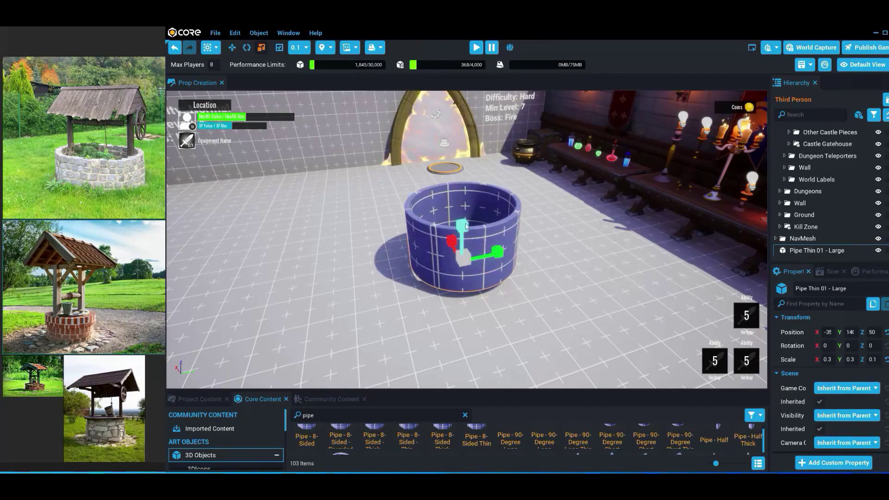
{"action": "left_click", "coordinate": [280, 49]}
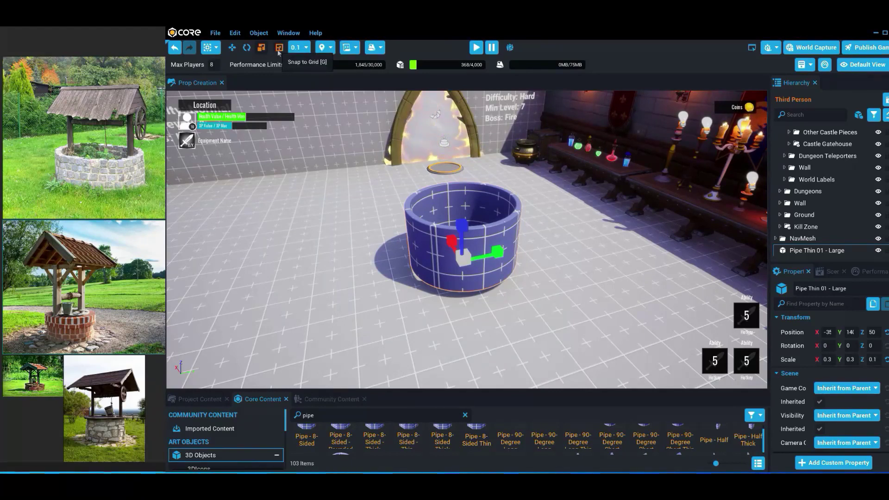
{"action": "mouse_move", "coordinate": [462, 226]}
{"action": "left_mouse_down"}
{"action": "mouse_move", "coordinate": [462, 259]}
{"action": "mouse_move", "coordinate": [466, 229]}
{"action": "left_mouse_up"}
{"action": "left_click", "coordinate": [279, 47]}
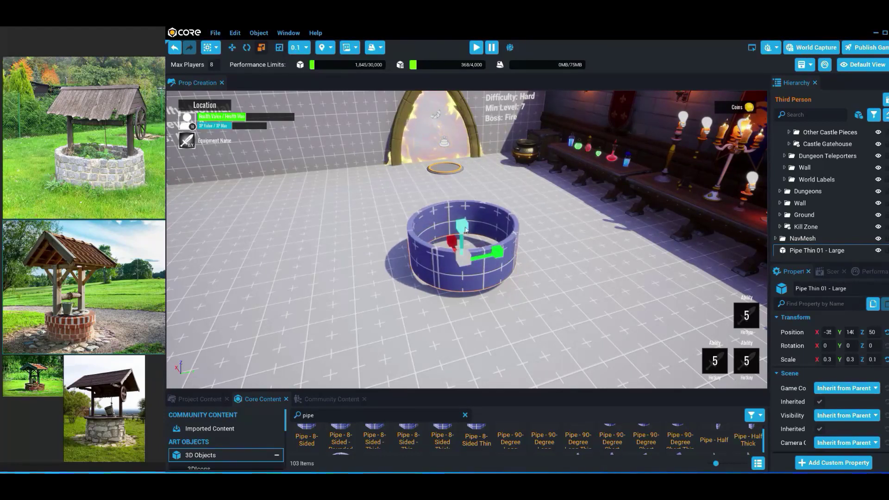
Lower the pipe onto the floor at Z about 19 and shrink it uniformly to about 0.2 in X and Y.
{"action": "mouse_move", "coordinate": [552, 234]}
{"action": "left_mouse_down", "text": "alt"}
{"action": "mouse_move", "coordinate": [552, 185]}
{"action": "mouse_move", "coordinate": [551, 230]}
{"action": "left_mouse_up", "text": "alt"}
{"action": "key", "text": "f"}
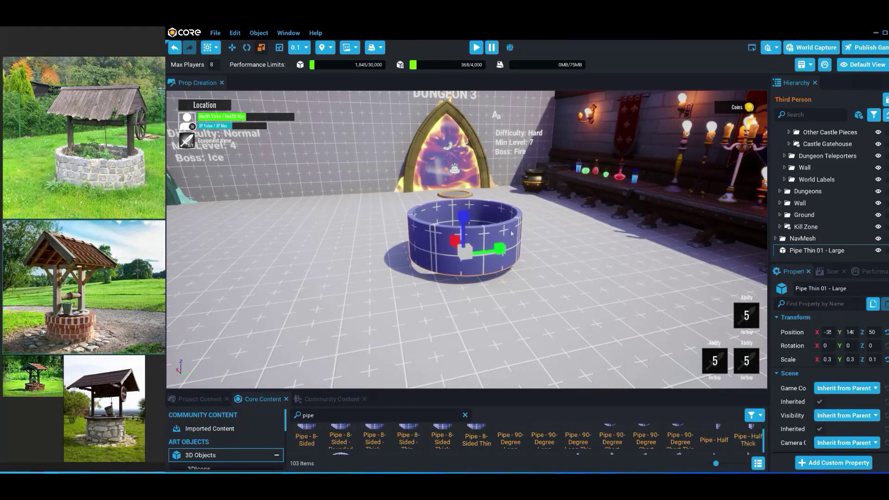
{"action": "middle_click_drag", "start_coordinate": [533, 217], "coordinate": [533, 208], "text": "alt"}
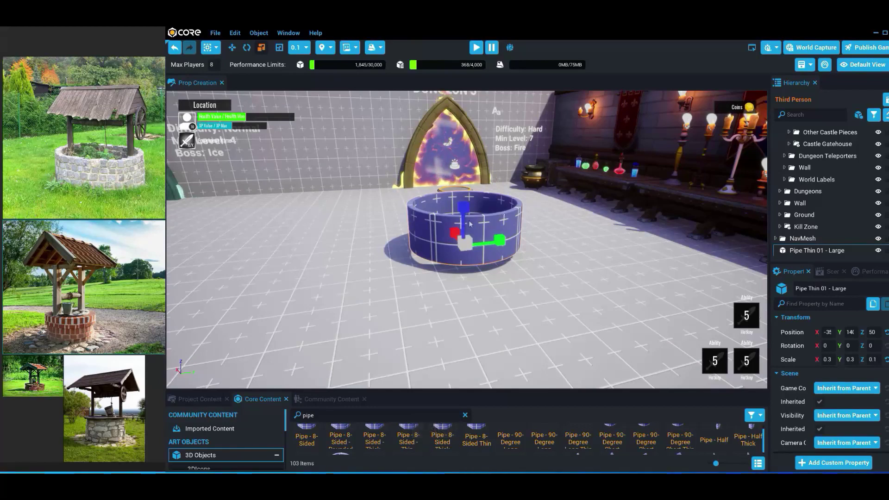
{"action": "key", "text": "w"}
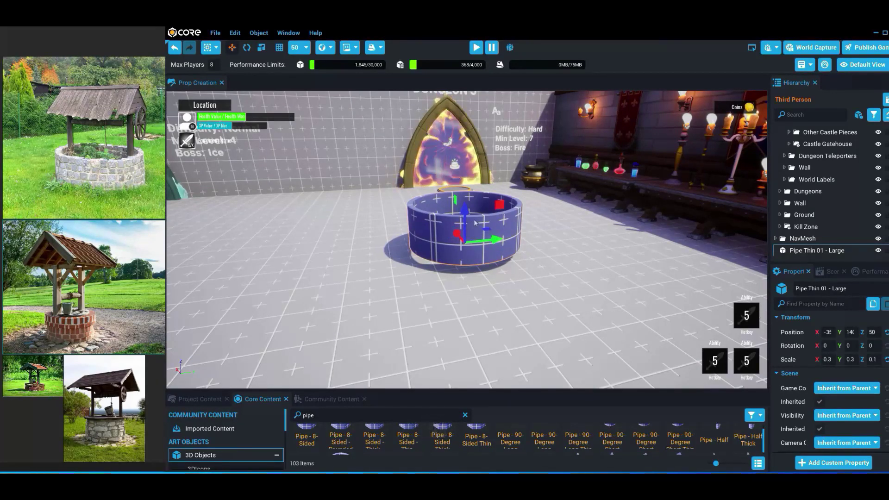
{"action": "left_click_drag", "start_coordinate": [464, 210], "coordinate": [464, 221]}
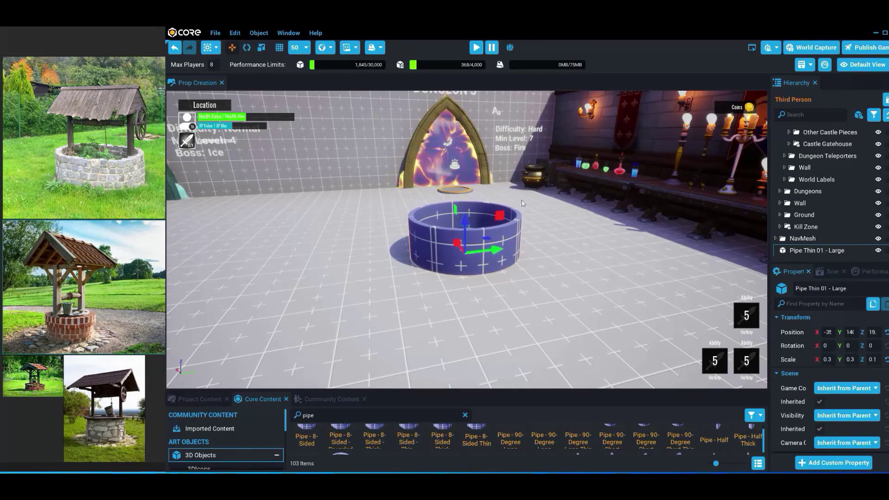
{"action": "left_click_drag", "start_coordinate": [522, 203], "coordinate": [369, 200], "text": "alt"}
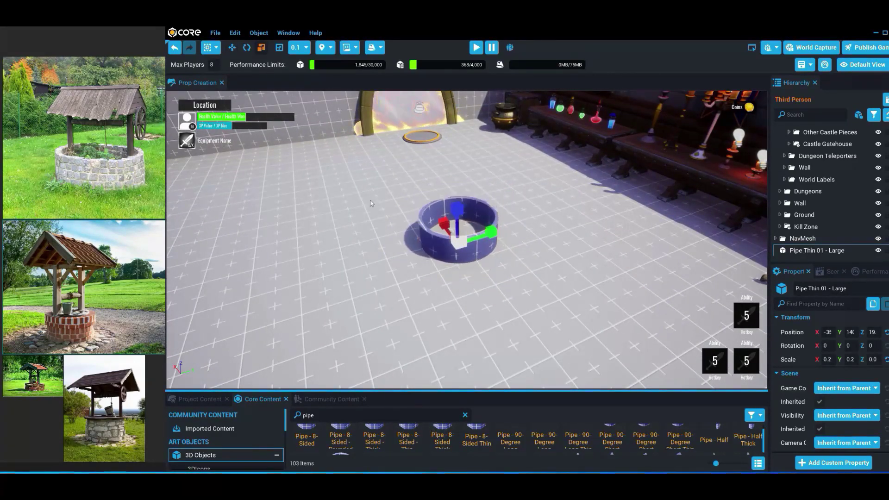
{"action": "key", "text": "w"}
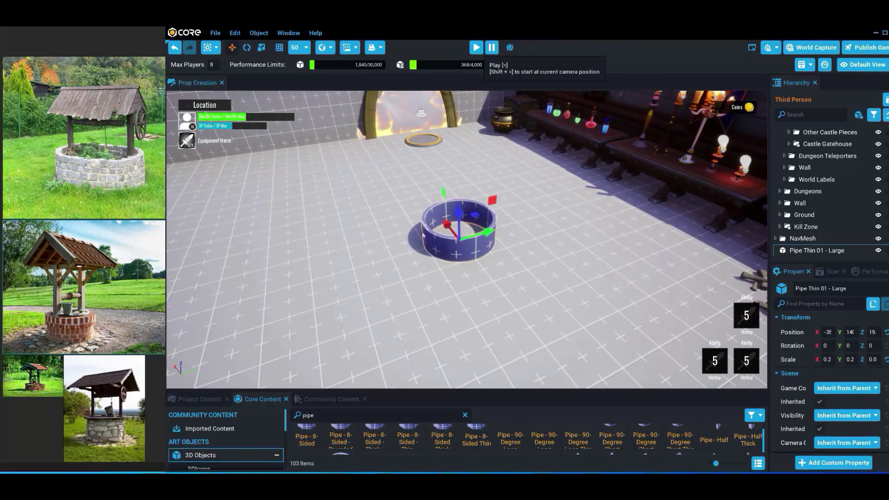
Preview the game and walk the character up to the pipe to judge its size, then end the preview.
{"action": "left_click", "coordinate": [476, 47]}
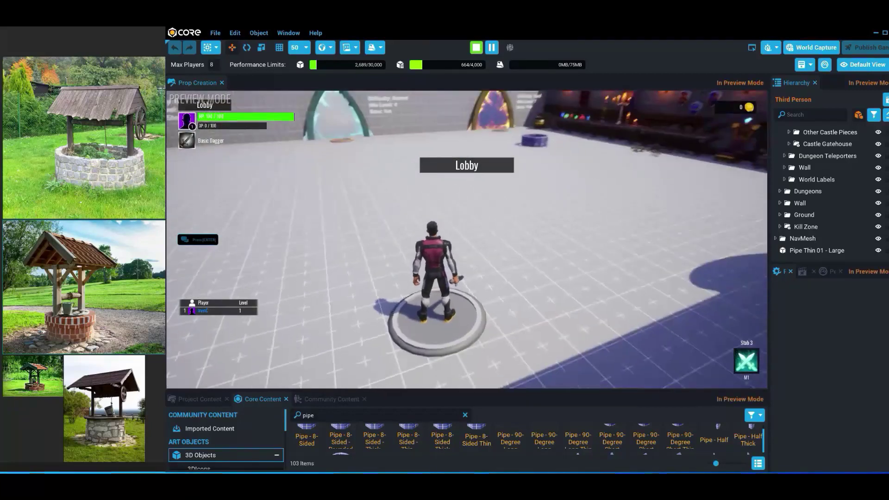
{"action": "key", "text": "w"}
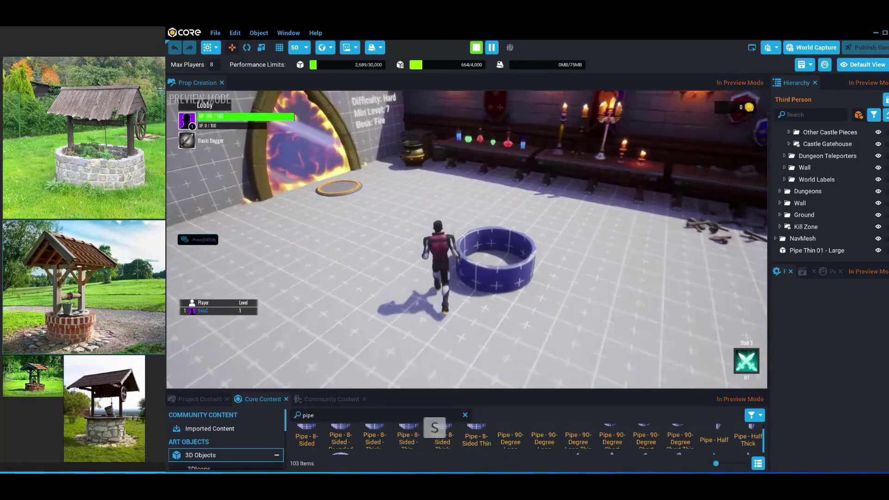
{"action": "key", "text": "d"}
{"action": "key", "text": "a"}
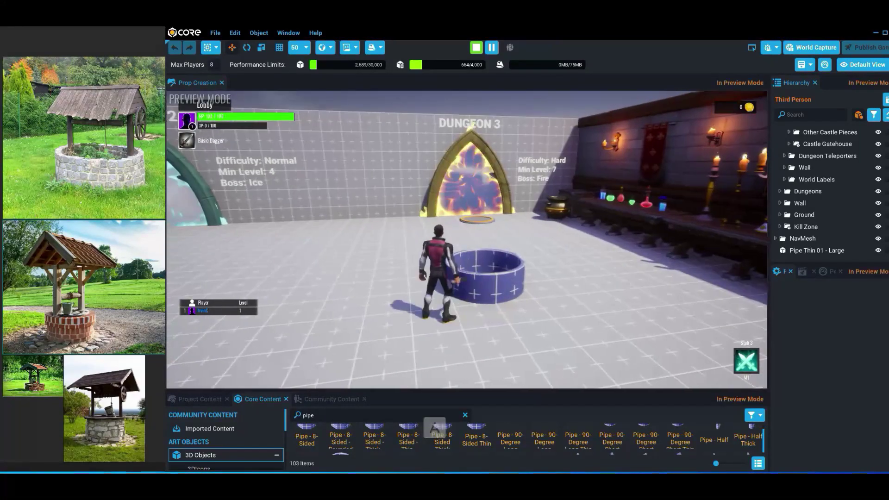
{"action": "key", "text": "w"}
{"action": "key", "text": "d"}
{"action": "key", "text": "a"}
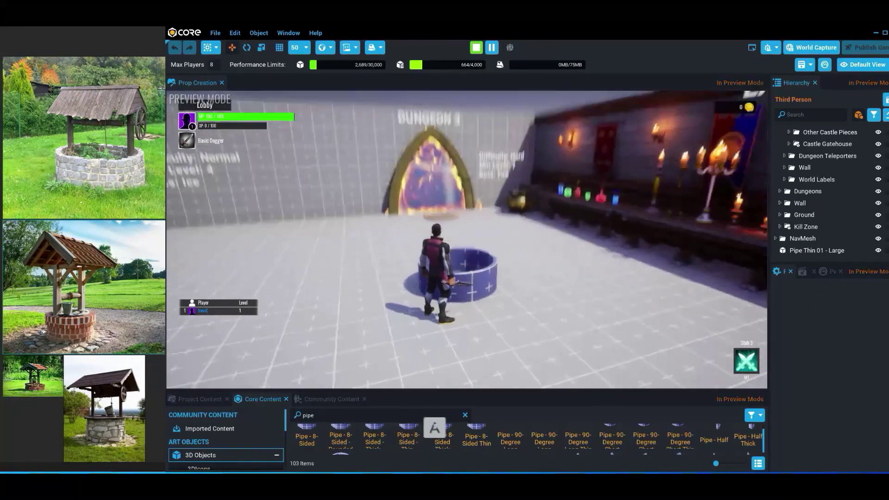
{"action": "key", "text": "w"}
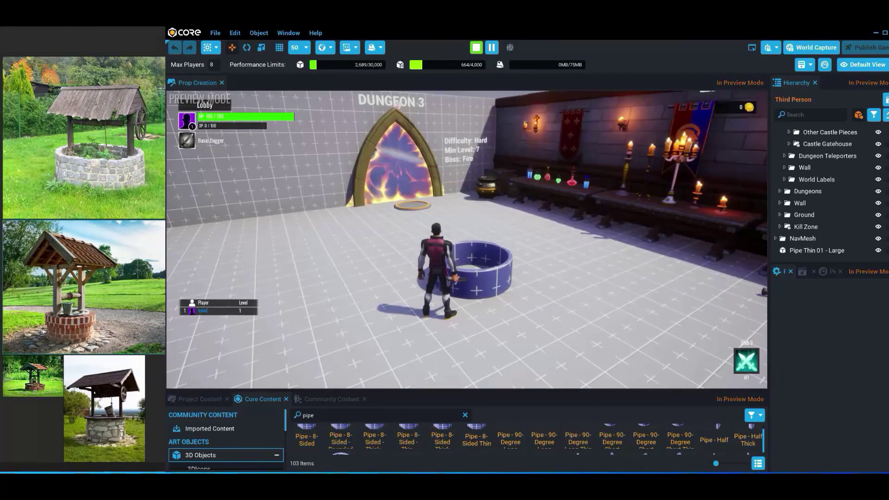
{"action": "key", "text": "Escape"}
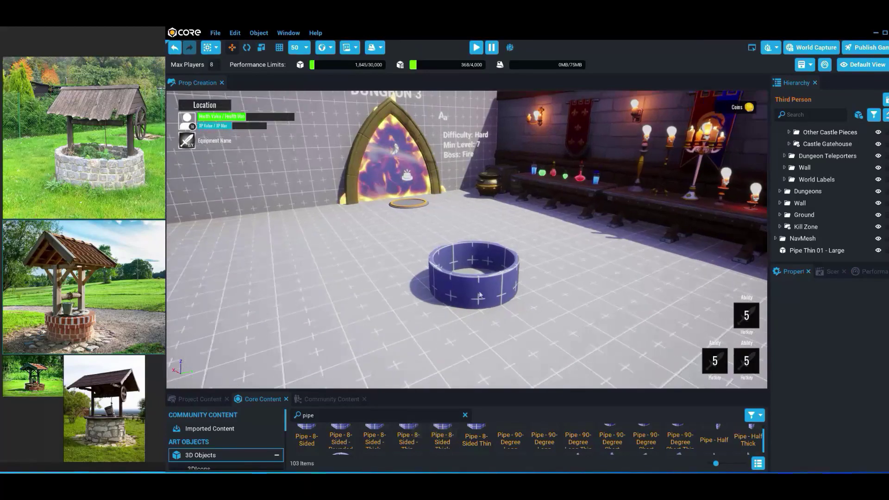
Make the pipe slightly taller and shrink it to a scale of about 0.1 in X and Y.
{"action": "left_click", "coordinate": [484, 254]}
{"action": "key", "text": "r"}
{"action": "left_click_drag", "start_coordinate": [474, 254], "coordinate": [475, 256]}
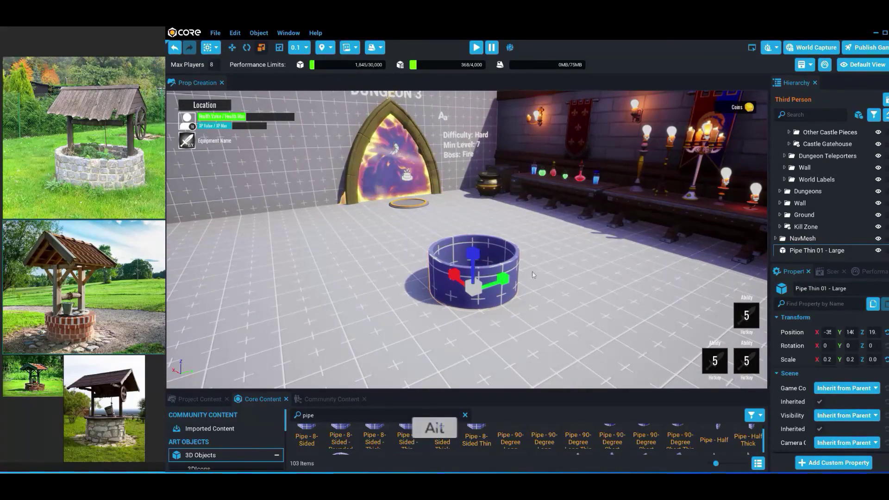
{"action": "left_click_drag", "start_coordinate": [536, 273], "coordinate": [460, 278], "text": "alt"}
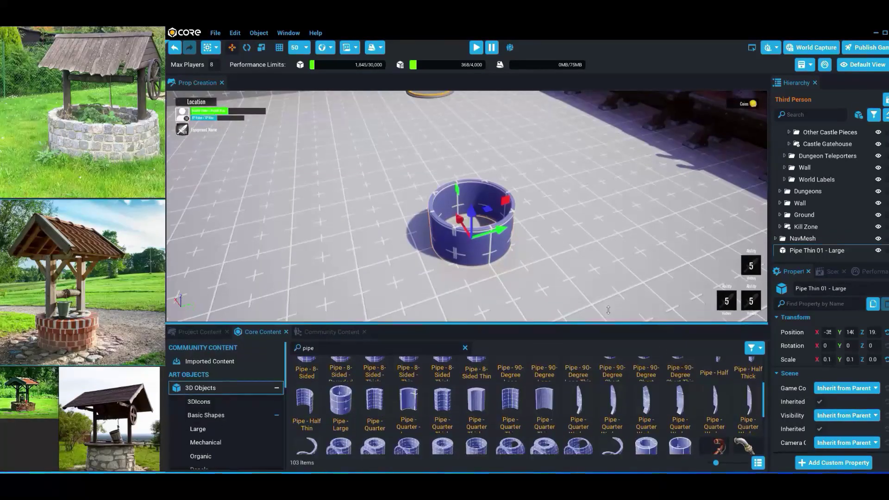
Place a Pipe Thick 01 - Large beside the thin pipe with grid snapping on and scale it down to about 0.1.
{"action": "left_click_drag", "start_coordinate": [608, 335], "coordinate": [608, 307]}
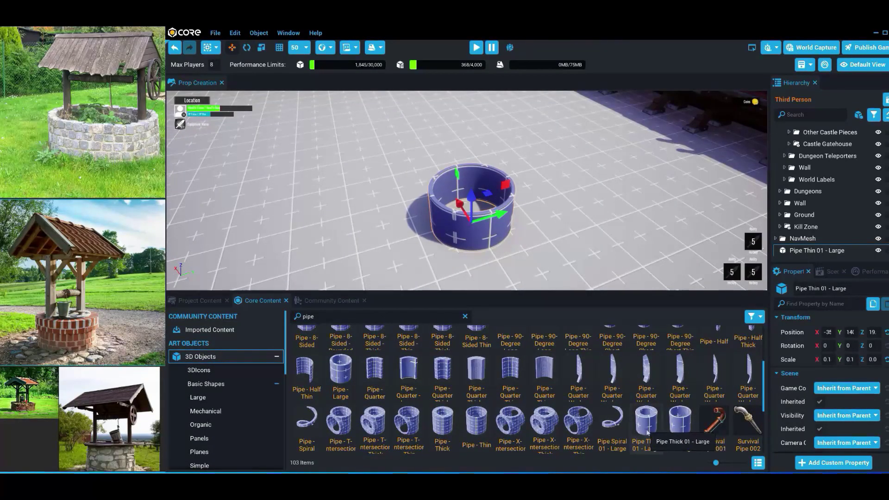
{"action": "left_click", "coordinate": [278, 49]}
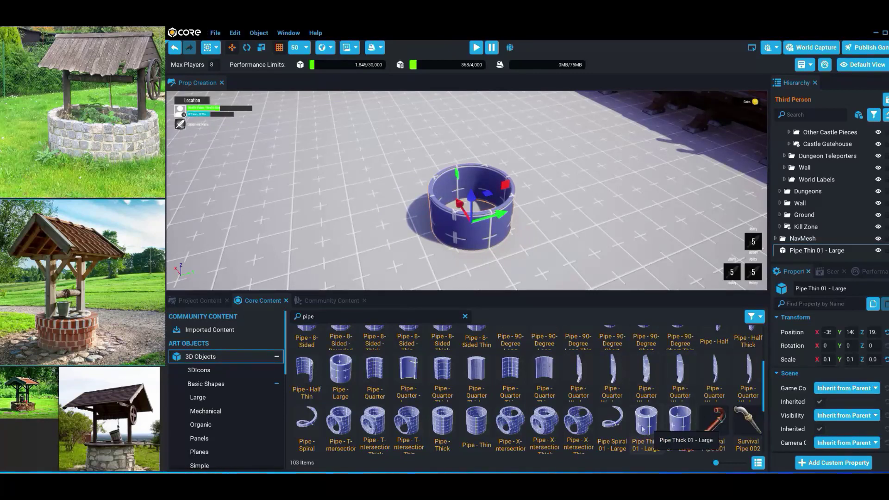
{"action": "left_click_drag", "start_coordinate": [679, 422], "coordinate": [299, 171]}
{"action": "key", "text": "r"}
{"action": "key", "text": "w"}
Centre the thick pipe inside the thin pipe, working from a top-down view.
{"action": "left_click_drag", "start_coordinate": [505, 185], "coordinate": [515, 235], "text": "alt"}
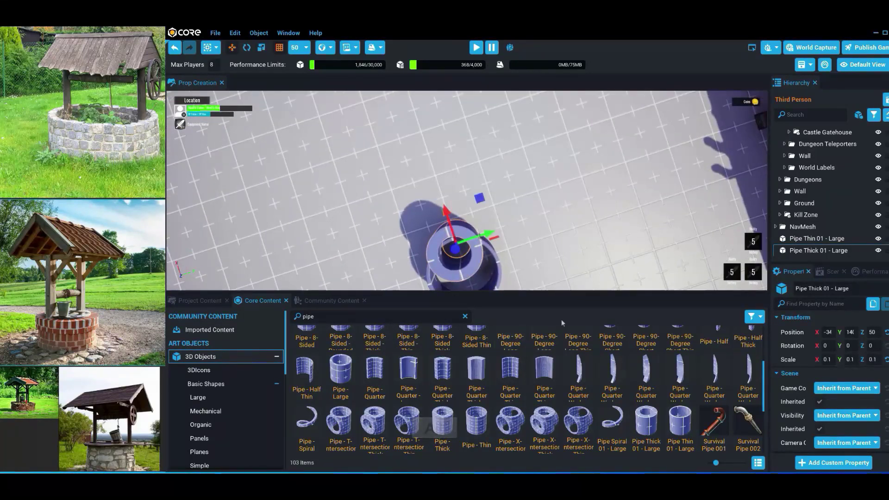
{"action": "left_click_drag", "start_coordinate": [563, 292], "coordinate": [560, 358]}
{"action": "middle_click_drag", "start_coordinate": [534, 281], "coordinate": [558, 204], "text": "alt"}
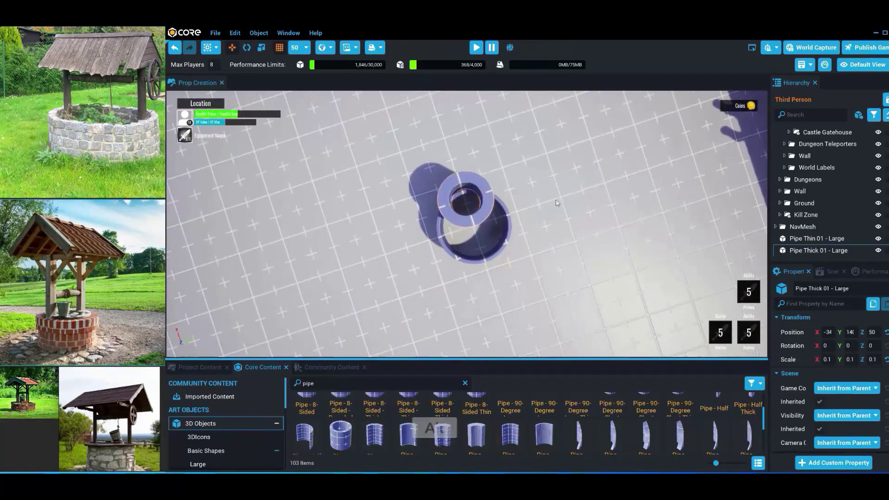
{"action": "scroll", "coordinate": [557, 204], "scroll_direction": "up", "scroll_amount": 2}
{"action": "left_click_drag", "start_coordinate": [458, 165], "coordinate": [469, 197]}
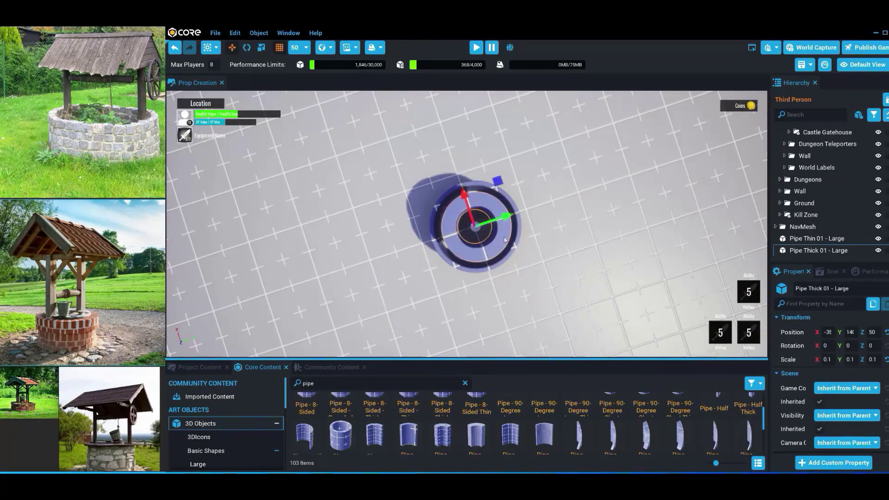
Widen the thick pipe past the thin one, then flatten it into a shallow ring with scale snapping off.
{"action": "left_click_drag", "start_coordinate": [571, 201], "coordinate": [482, 276], "text": "alt"}
{"action": "key", "text": "r"}
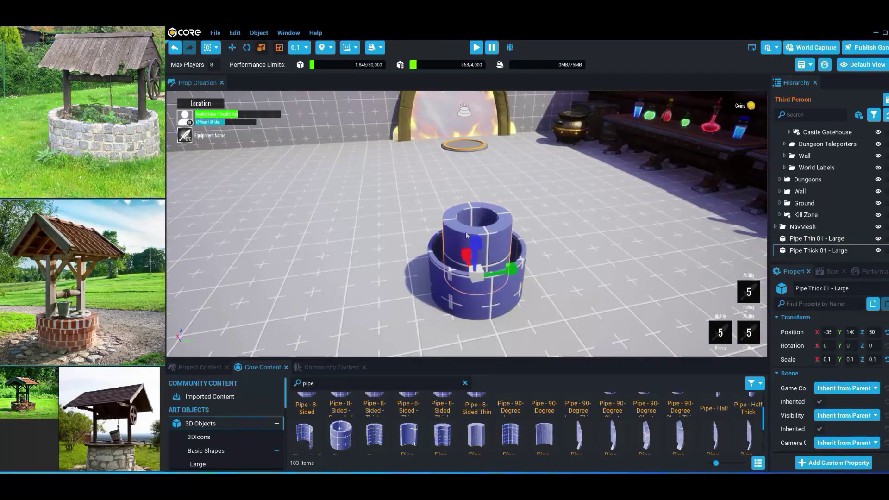
{"action": "left_click_drag", "start_coordinate": [475, 278], "coordinate": [547, 259]}
{"action": "left_click_drag", "start_coordinate": [478, 245], "coordinate": [477, 249]}
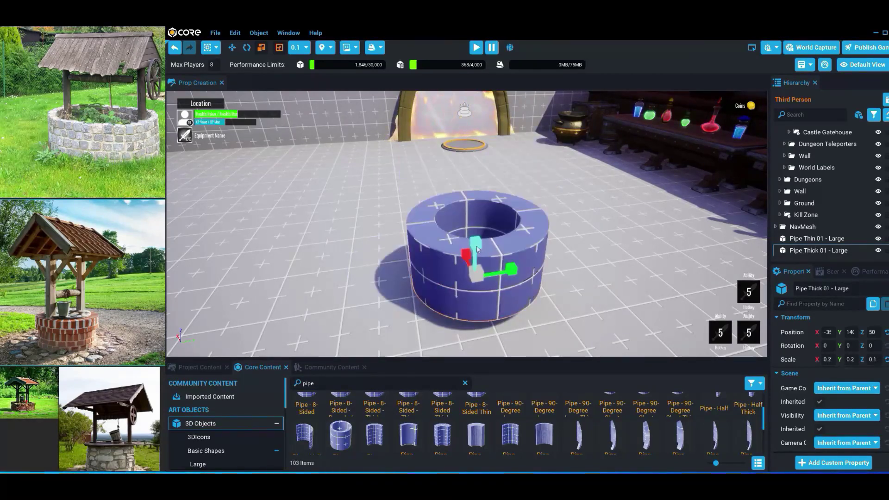
{"action": "left_click", "coordinate": [279, 48]}
{"action": "left_click_drag", "start_coordinate": [478, 275], "coordinate": [459, 280]}
{"action": "mouse_move", "coordinate": [475, 242]}
{"action": "left_mouse_down"}
{"action": "mouse_move", "coordinate": [477, 257]}
{"action": "mouse_move", "coordinate": [479, 228]}
{"action": "left_mouse_up"}
Raise the thick ring onto the top of the base at Z about 81 and shrink it so its rim overhangs slightly.
{"action": "key", "text": "w"}
{"action": "key", "text": "r"}
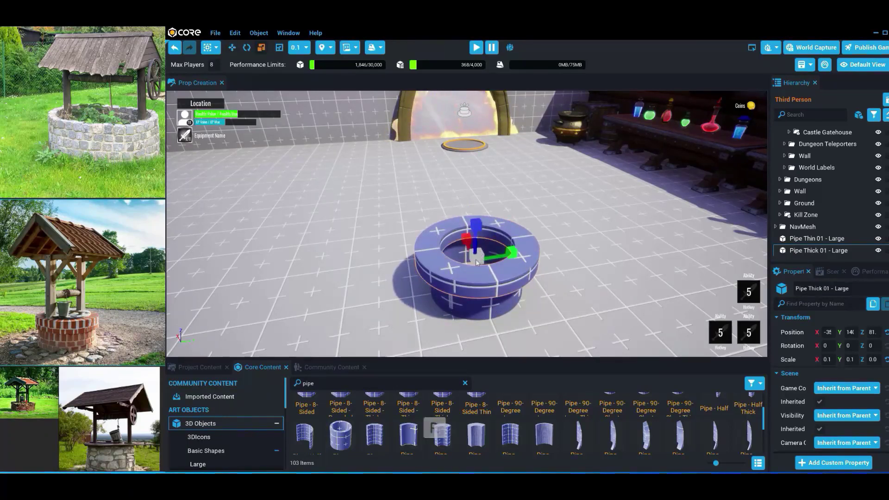
{"action": "left_click_drag", "start_coordinate": [473, 260], "coordinate": [448, 257]}
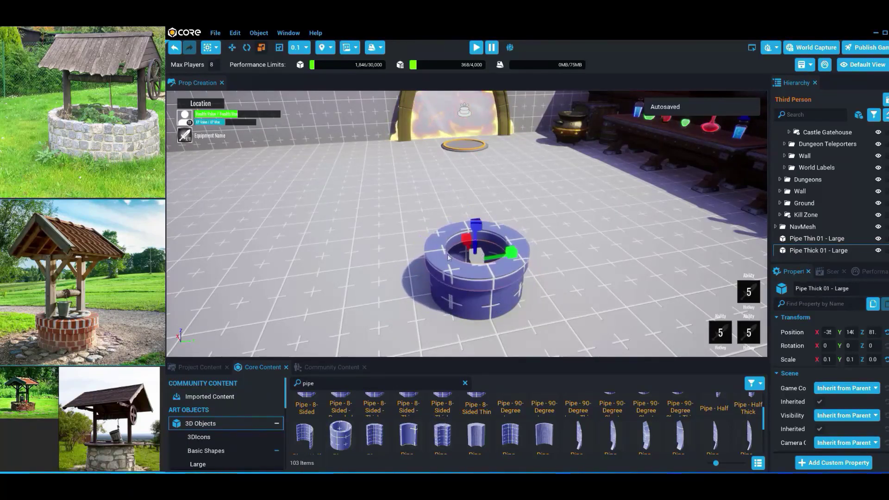
{"action": "mouse_move", "coordinate": [600, 230]}
{"action": "left_mouse_down", "text": "alt"}
{"action": "mouse_move", "coordinate": [599, 220]}
{"action": "mouse_move", "coordinate": [600, 230]}
{"action": "left_mouse_up", "text": "alt"}
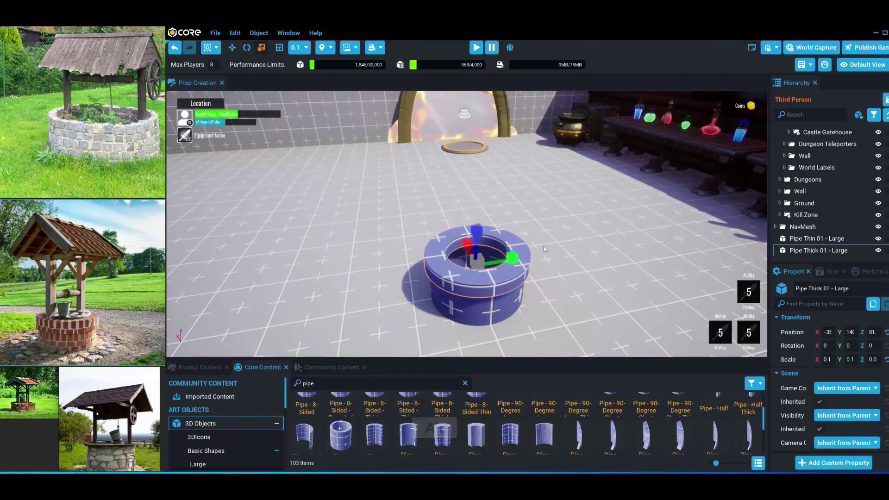
{"action": "left_click_drag", "start_coordinate": [543, 245], "coordinate": [514, 233], "text": "alt"}
{"action": "left_click", "coordinate": [514, 233]}
{"action": "key", "text": "w"}
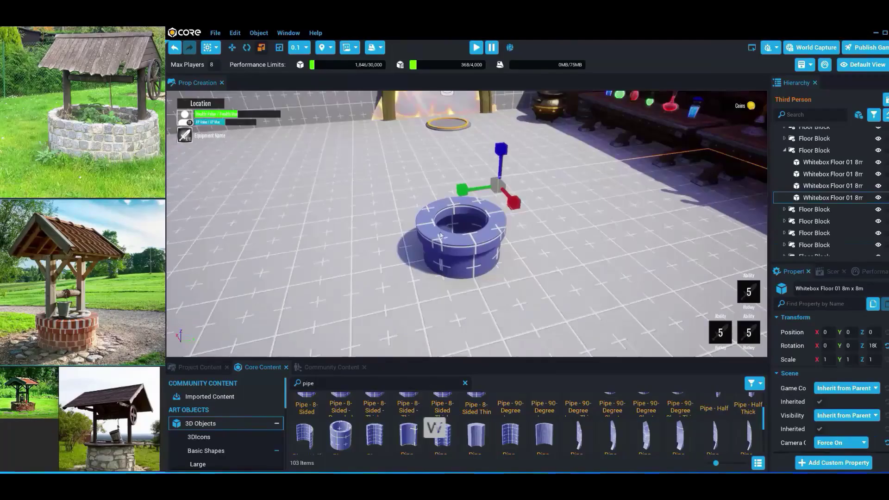
{"action": "left_click", "coordinate": [494, 235]}
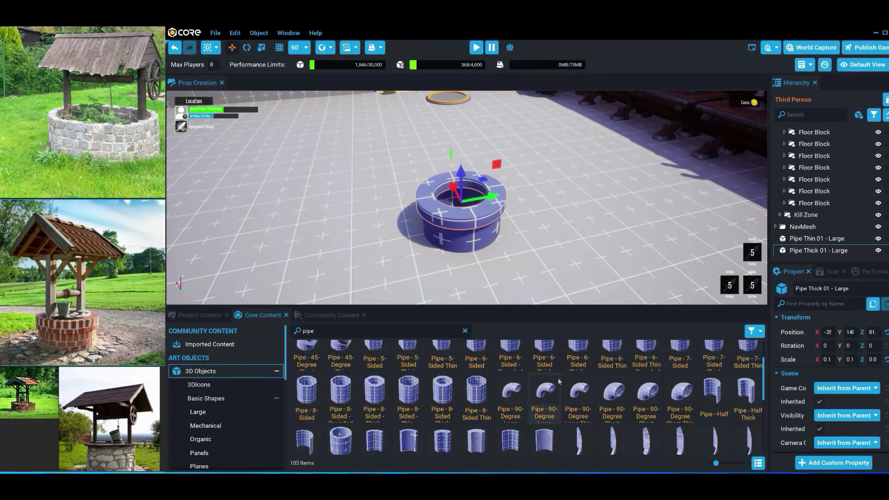
Clear the pipe search, browse the Basic Shapes and place a Cube on the floor against the well base.
{"action": "scroll", "coordinate": [557, 377], "scroll_direction": "up", "scroll_amount": 1}
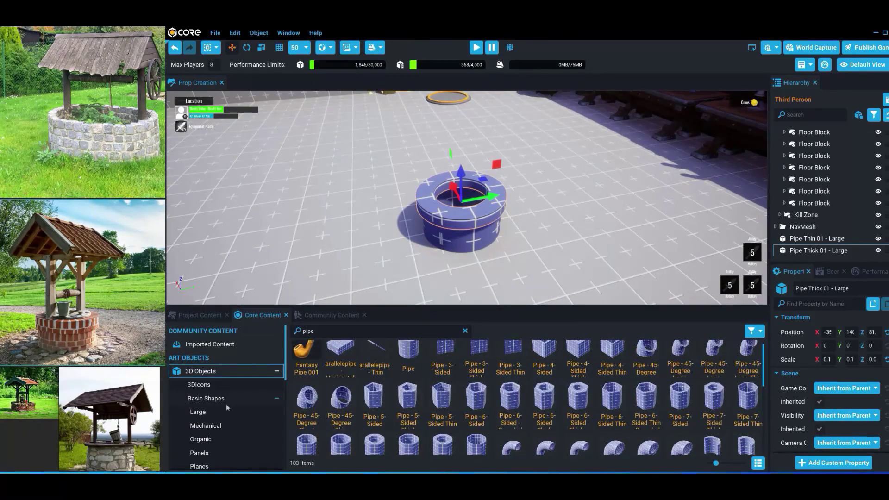
{"action": "left_click", "coordinate": [465, 332]}
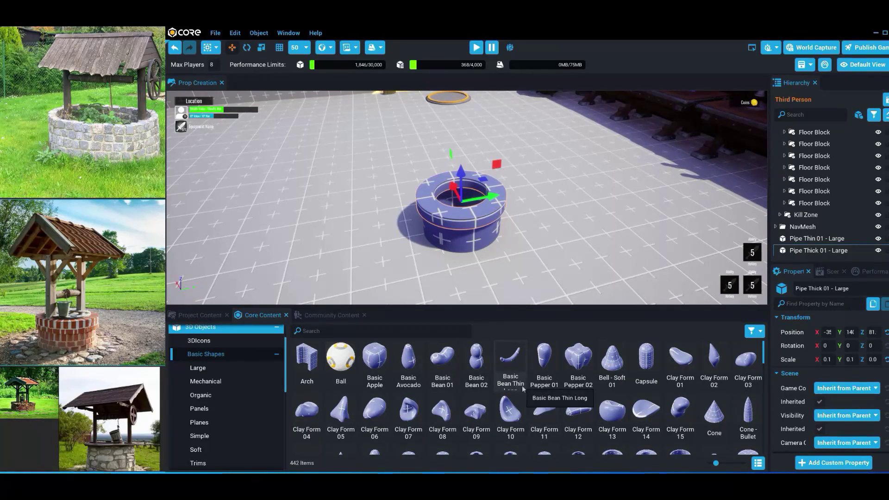
{"action": "scroll", "coordinate": [523, 389], "scroll_direction": "down", "scroll_amount": 3}
{"action": "scroll", "coordinate": [523, 389], "scroll_direction": "down", "scroll_amount": 2}
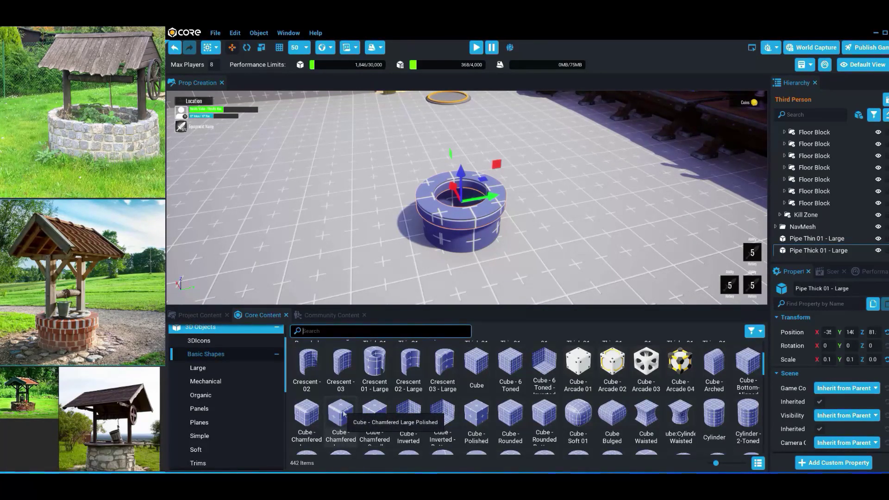
{"action": "left_click", "coordinate": [480, 368]}
{"action": "left_click_drag", "start_coordinate": [480, 369], "coordinate": [434, 245]}
{"action": "left_click_drag", "start_coordinate": [413, 237], "coordinate": [413, 239]}
Scale the cube down to a narrow post, about 0.3 in X and 0.1 in Y, and stand it on the well rim at Z about 125.
{"action": "scroll", "coordinate": [469, 226], "scroll_direction": "up", "scroll_amount": 3}
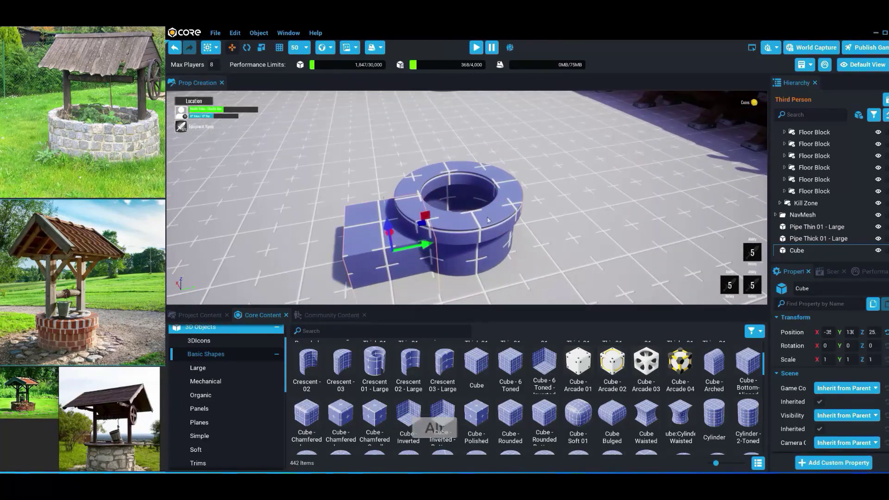
{"action": "middle_click_drag", "start_coordinate": [487, 220], "coordinate": [527, 228], "text": "alt"}
{"action": "key", "text": "r"}
{"action": "scroll", "coordinate": [498, 235], "scroll_direction": "up", "scroll_amount": 2}
{"action": "scroll", "coordinate": [479, 253], "scroll_direction": "down", "scroll_amount": 3}
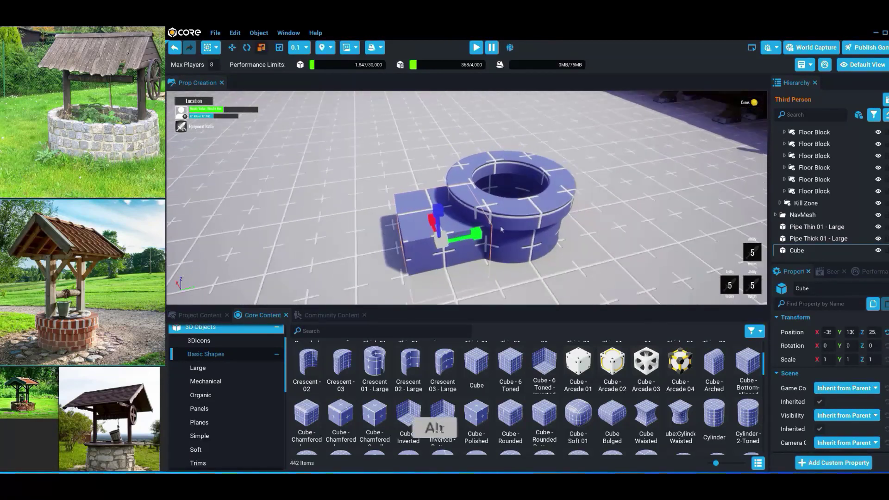
{"action": "left_click_drag", "start_coordinate": [477, 228], "coordinate": [545, 217], "text": "alt"}
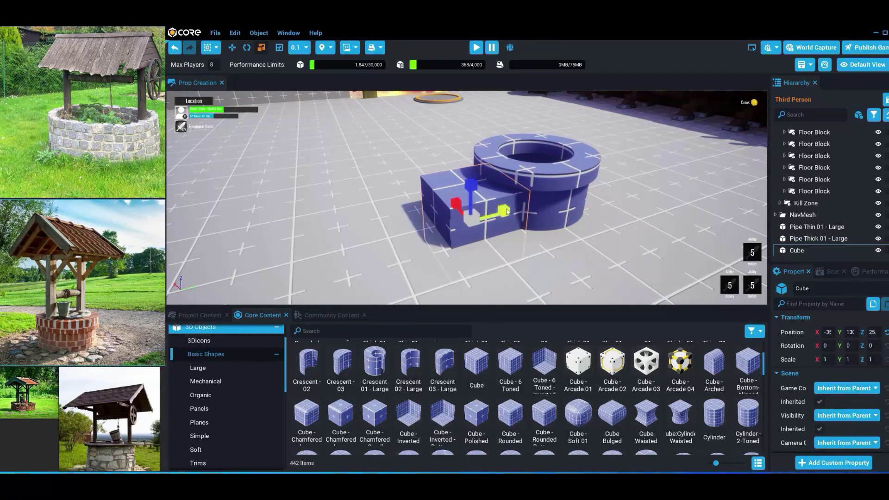
{"action": "left_click_drag", "start_coordinate": [500, 214], "coordinate": [564, 159]}
{"action": "key", "text": "w"}
{"action": "middle_click_drag", "start_coordinate": [564, 159], "coordinate": [558, 204]}
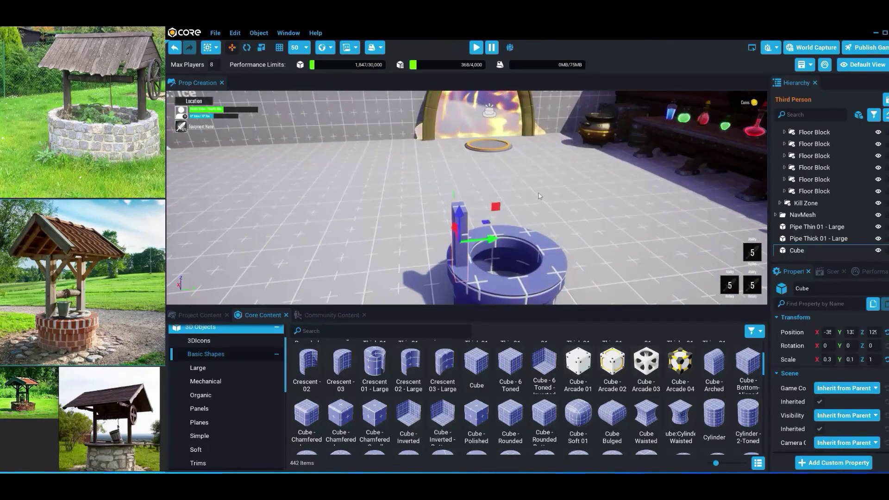
Stretch the post to a Z scale of about 1.3 standing on the rim, and narrow its X scale to about 0.2.
{"action": "middle_click_drag", "start_coordinate": [477, 185], "coordinate": [469, 166]}
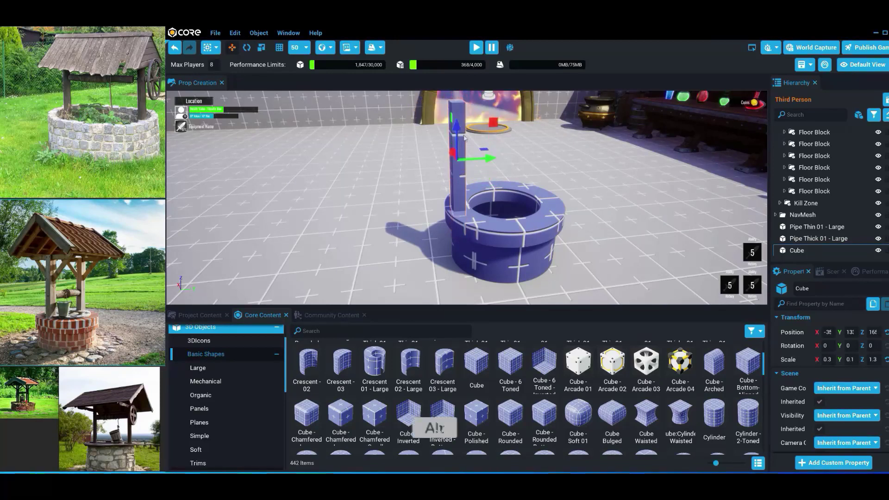
{"action": "mouse_move", "coordinate": [541, 171]}
{"action": "left_mouse_down", "text": "alt"}
{"action": "mouse_move", "coordinate": [528, 182]}
{"action": "mouse_move", "coordinate": [543, 179]}
{"action": "left_mouse_up", "text": "alt"}
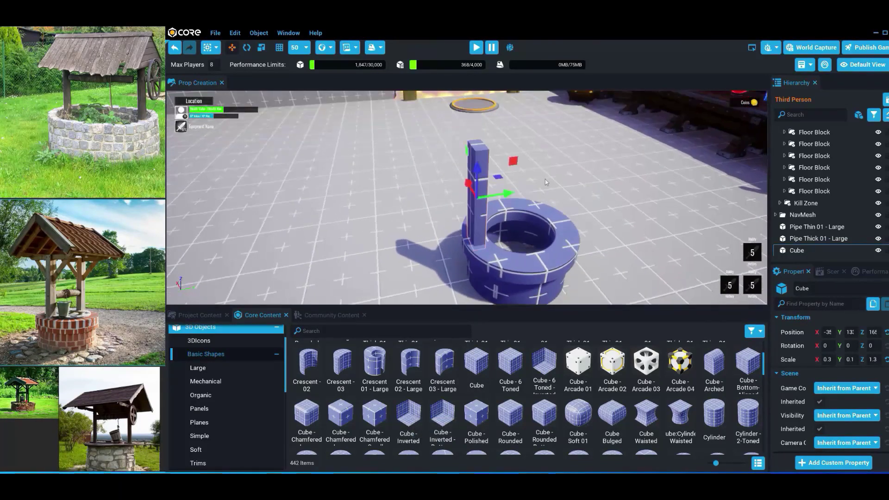
{"action": "scroll", "coordinate": [513, 158], "scroll_direction": "down", "scroll_amount": 1}
{"action": "key", "text": "r"}
{"action": "left_click_drag", "start_coordinate": [463, 181], "coordinate": [464, 183]}
{"action": "left_click_drag", "start_coordinate": [537, 178], "coordinate": [556, 178], "text": "alt"}
{"action": "key", "text": "w"}
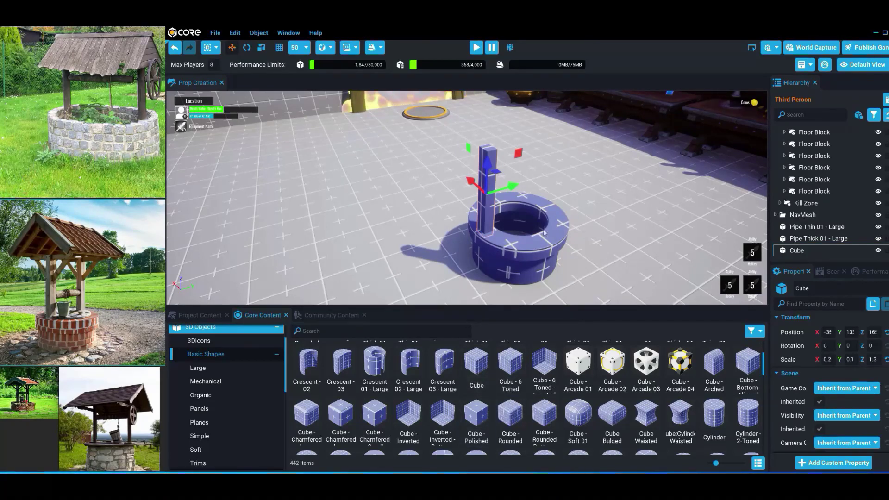
Enlarge the viewport and duplicate the post in place.
{"action": "left_click_drag", "start_coordinate": [531, 314], "coordinate": [532, 408]}
{"action": "left_click_drag", "start_coordinate": [569, 234], "coordinate": [531, 254], "text": "alt"}
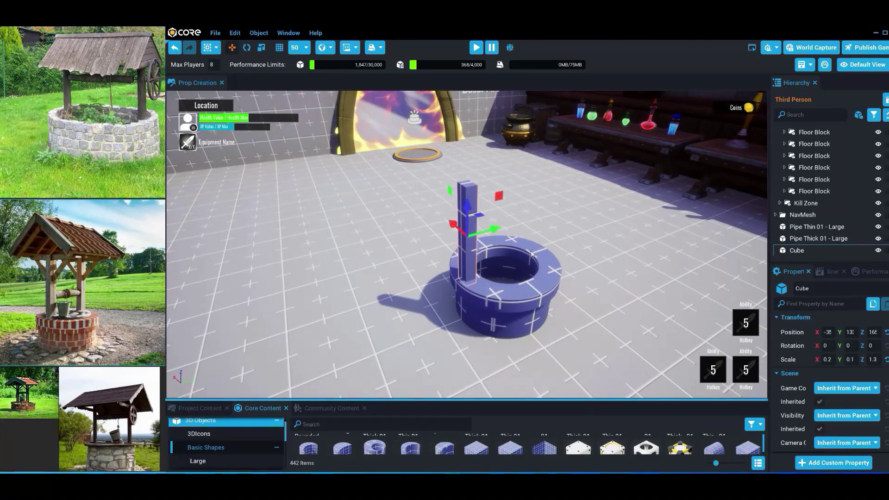
{"action": "key", "text": "ctrl"}
{"action": "key", "text": "ctrl+w"}
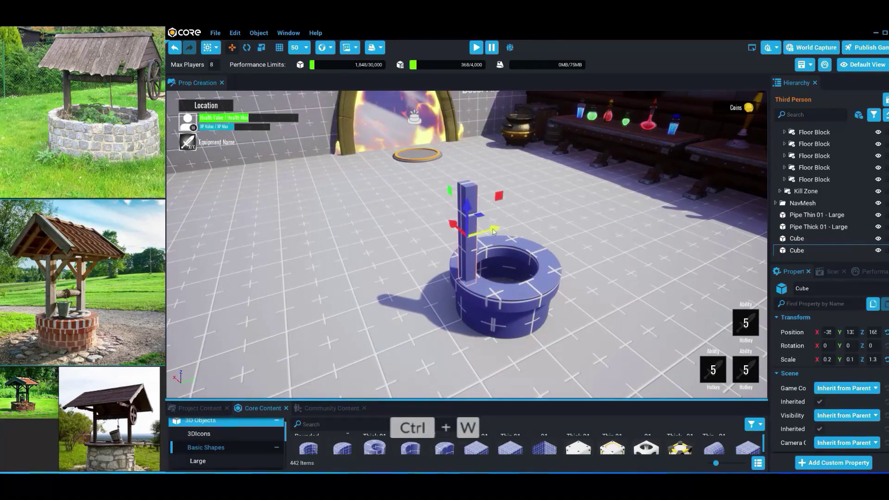
{"action": "left_click_drag", "start_coordinate": [495, 230], "coordinate": [516, 226]}
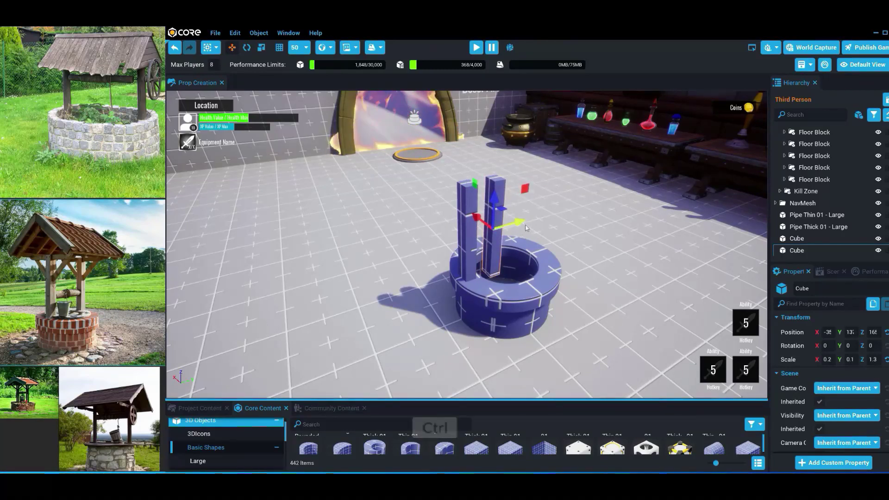
{"action": "key", "text": "ctrl+z"}
Rotate the duplicated post to 90 degrees on the Y axis so it lies crosswise to the upright post.
{"action": "key", "text": "e"}
{"action": "left_click_drag", "start_coordinate": [486, 243], "coordinate": [487, 254]}
{"action": "key", "text": "ctrl+z"}
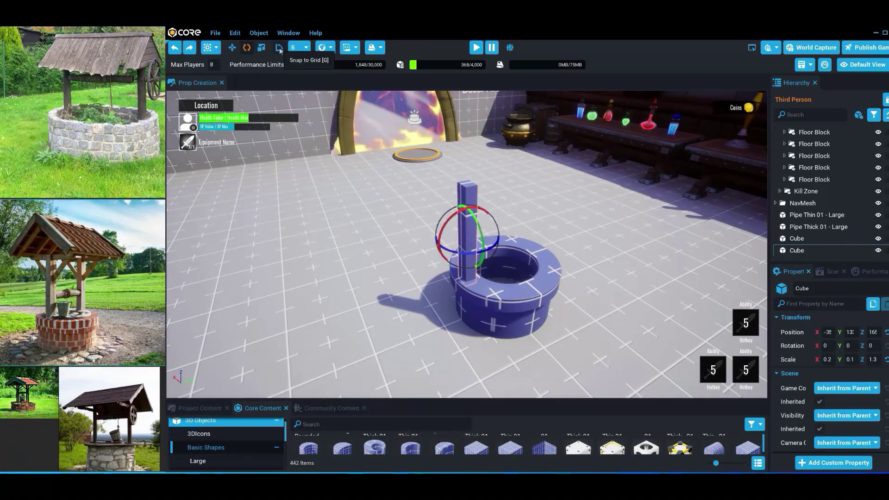
{"action": "left_click_drag", "start_coordinate": [478, 228], "coordinate": [585, 202]}
{"action": "left_click_drag", "start_coordinate": [661, 219], "coordinate": [660, 218], "text": "alt"}
Raise the crossbeam onto the top of the upright post with translation snapping off.
{"action": "key", "text": "w"}
{"action": "left_click_drag", "start_coordinate": [463, 213], "coordinate": [466, 171]}
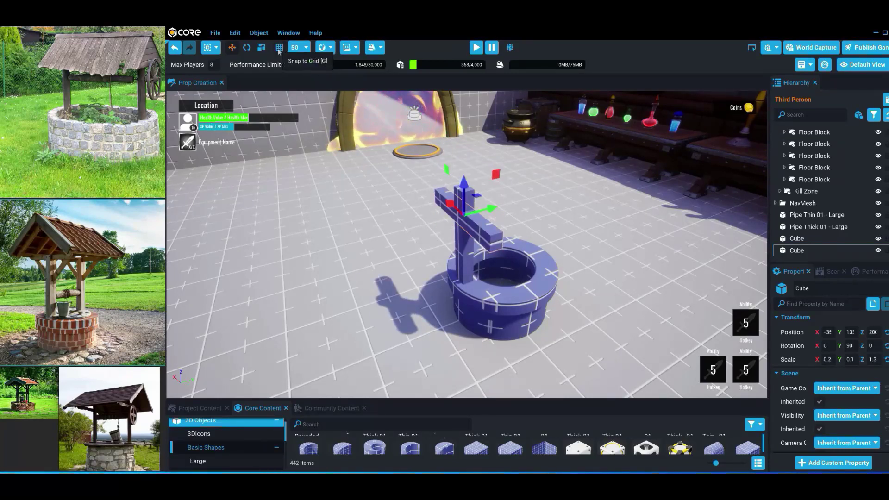
{"action": "key", "text": "g"}
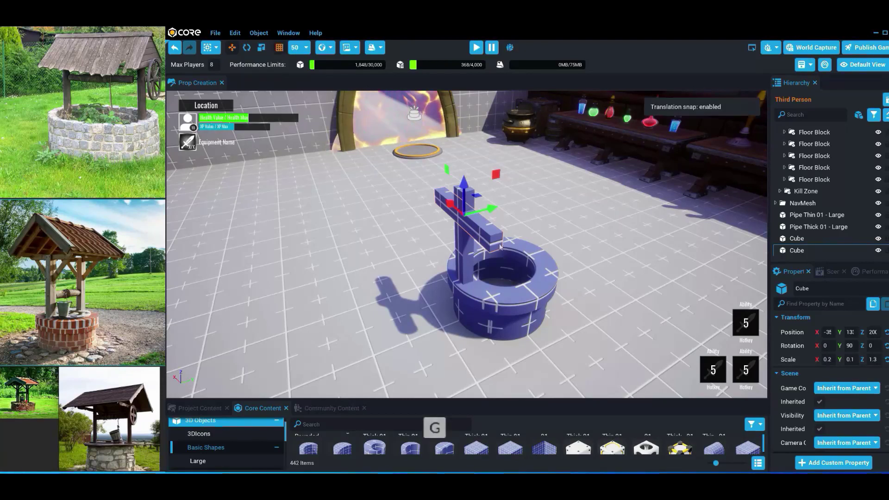
{"action": "key", "text": "g"}
{"action": "key", "text": "g"}
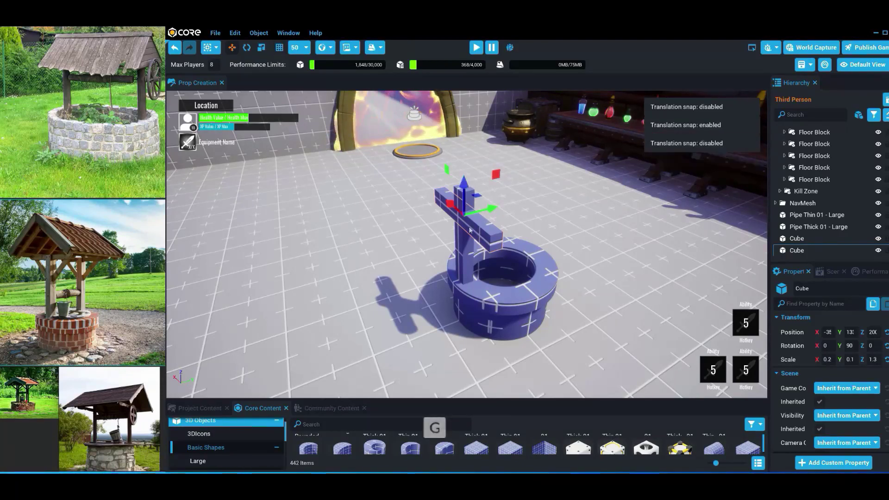
{"action": "left_click_drag", "start_coordinate": [468, 194], "coordinate": [468, 156]}
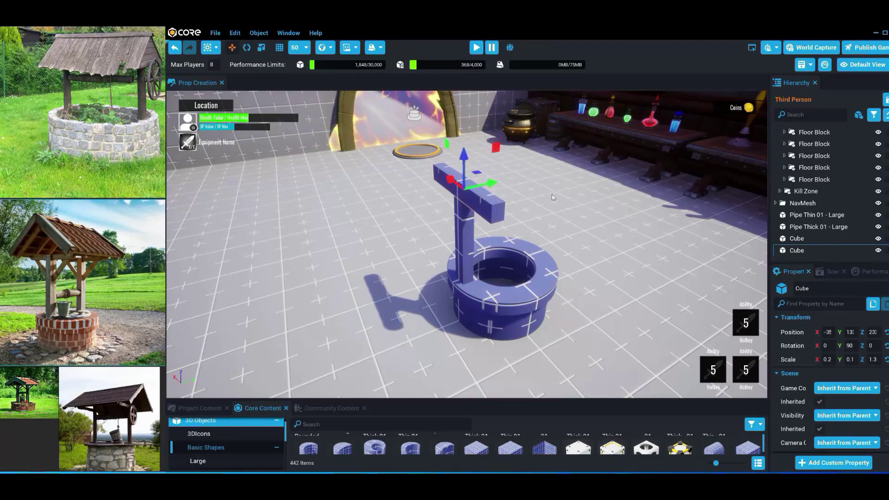
Thin the crossbeam to an X scale of about 0.1 and lower it against the post's top at Z about 225.
{"action": "left_click_drag", "start_coordinate": [568, 226], "coordinate": [467, 188], "text": "alt"}
{"action": "key", "text": "r"}
{"action": "key", "text": "w"}
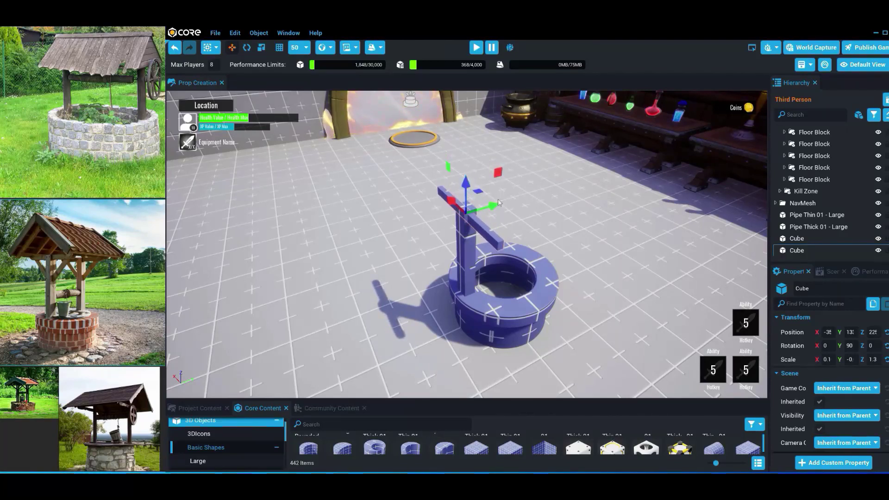
{"action": "scroll", "coordinate": [498, 203], "scroll_direction": "down", "scroll_amount": 3}
{"action": "left_click", "coordinate": [602, 176]}
{"action": "left_click_drag", "start_coordinate": [602, 176], "coordinate": [401, 203], "text": "alt"}
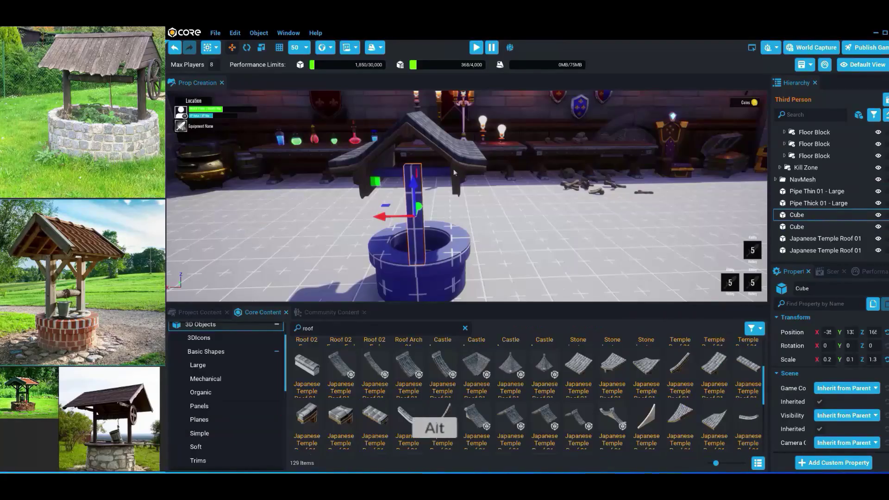
Duplicate the upright post, rotate the copy to 95 degrees on X, and raise it to the roof ridge at Z about 300.
{"action": "left_click_drag", "start_coordinate": [496, 192], "coordinate": [433, 186], "text": "alt"}
{"action": "key", "text": "ctrl+w"}
{"action": "key", "text": "e"}
{"action": "key", "text": "ctrl+z"}
{"action": "key", "text": "g"}
{"action": "key", "text": "w"}
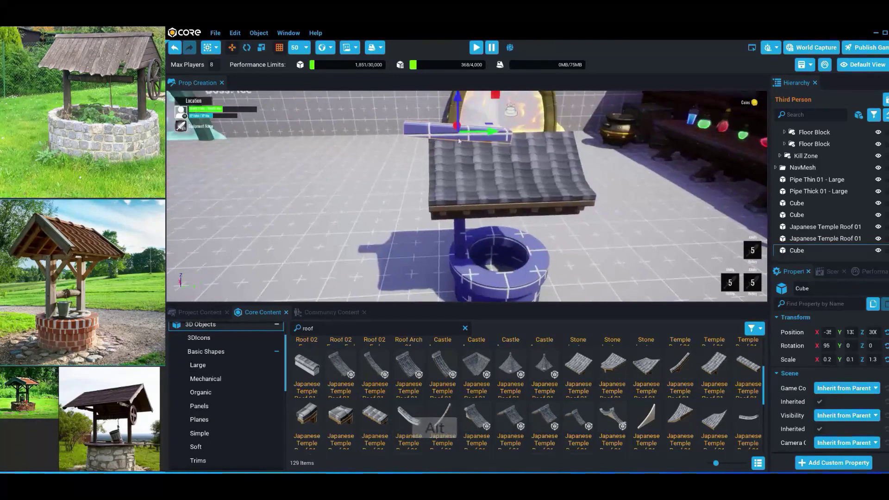
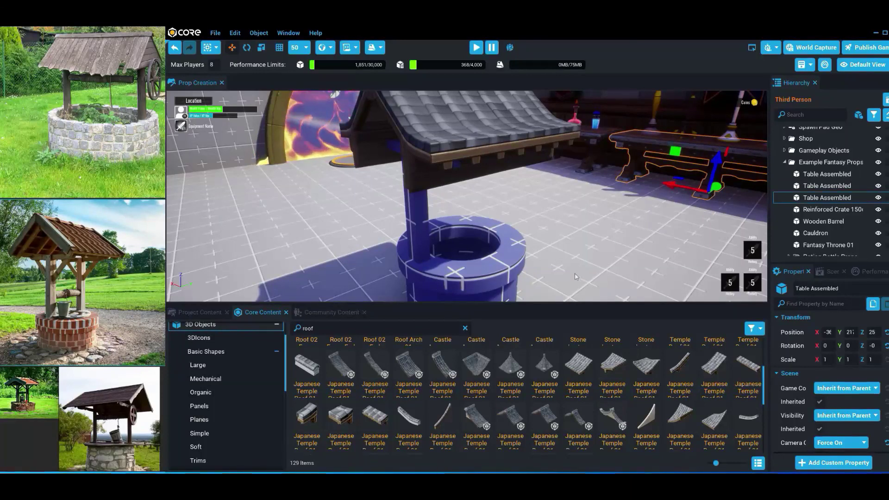
Search the content for "cylinder" and place a Cylinder - Chamfered Small Polished beside the well's post.
{"action": "scroll", "coordinate": [486, 215], "scroll_direction": "down", "scroll_amount": 3}
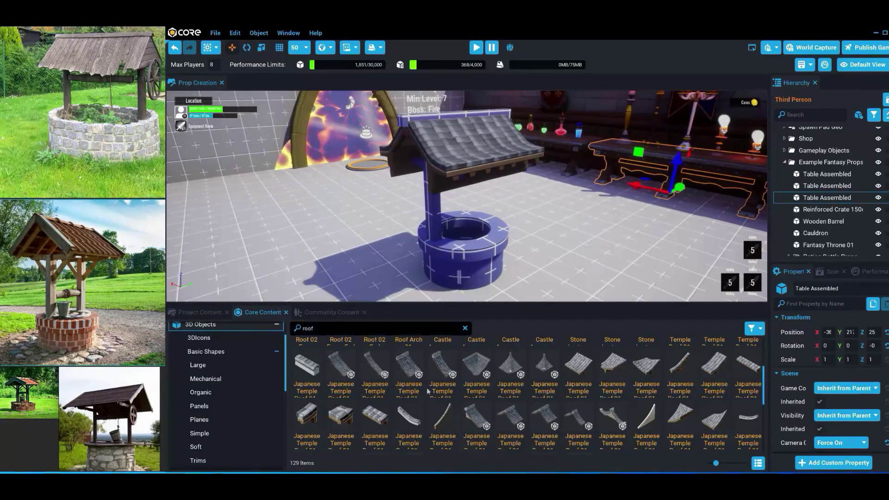
{"action": "scroll", "coordinate": [427, 391], "scroll_direction": "up", "scroll_amount": 4}
{"action": "double_click", "coordinate": [335, 327]}
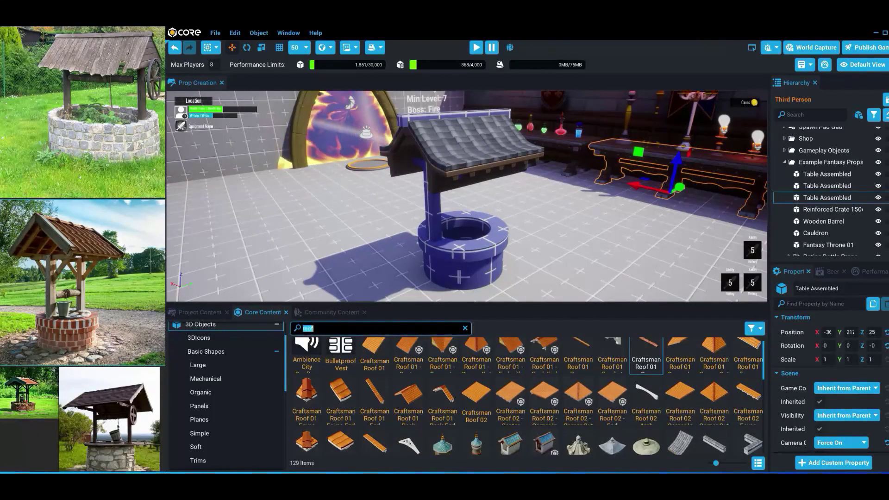
{"action": "type", "text": "cylinder"}
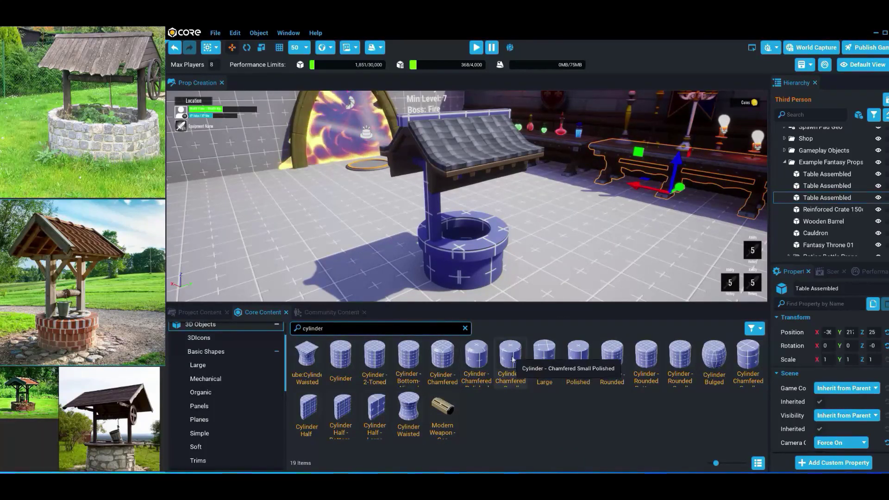
{"action": "left_click_drag", "start_coordinate": [514, 356], "coordinate": [361, 209]}
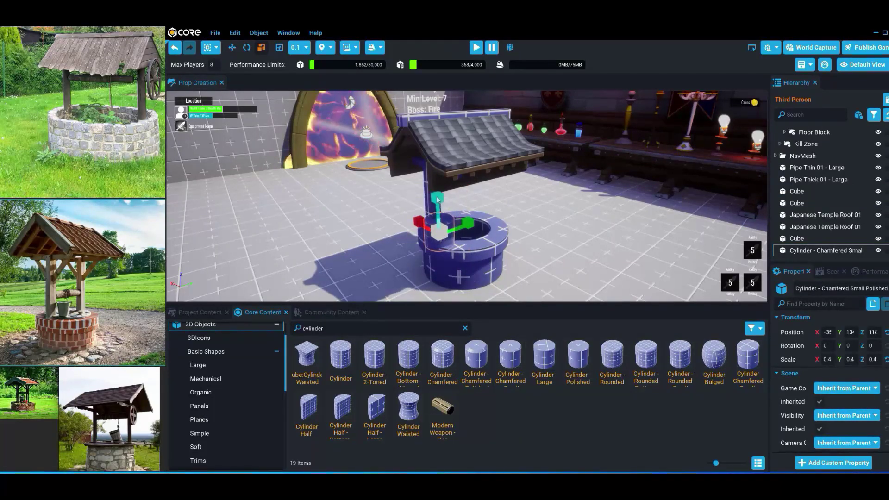
Lengthen the cylinder to a Z scale of about 2.1 and lay it across the well with an X rotation of 90 degrees.
{"action": "key", "text": "e"}
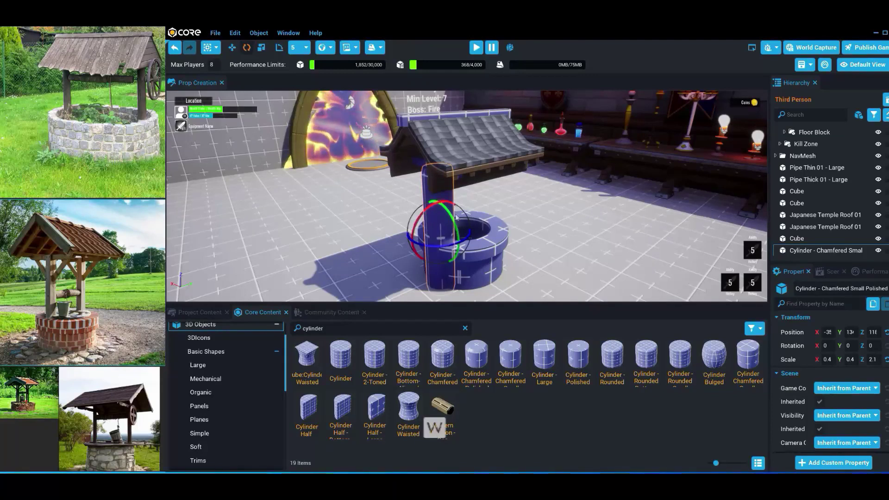
{"action": "left_click_drag", "start_coordinate": [462, 225], "coordinate": [460, 291]}
{"action": "key", "text": "g"}
{"action": "key", "text": "e"}
{"action": "key", "text": "w"}
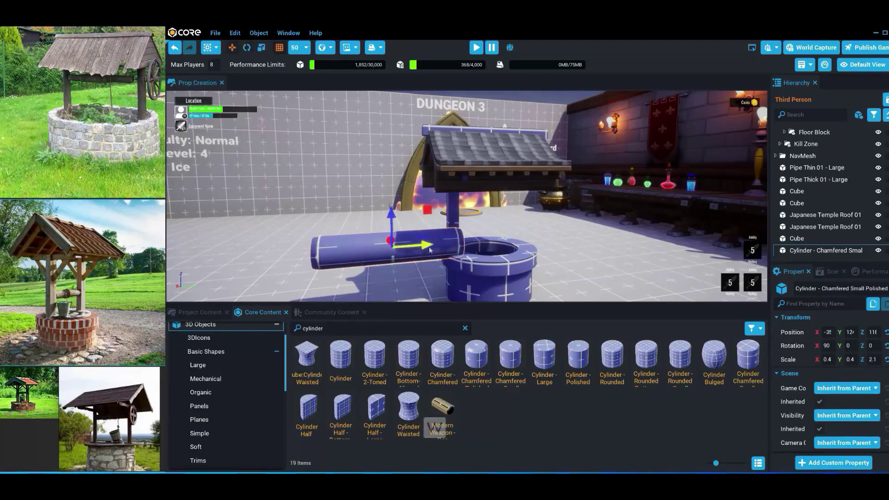
{"action": "left_click_drag", "start_coordinate": [430, 250], "coordinate": [537, 237]}
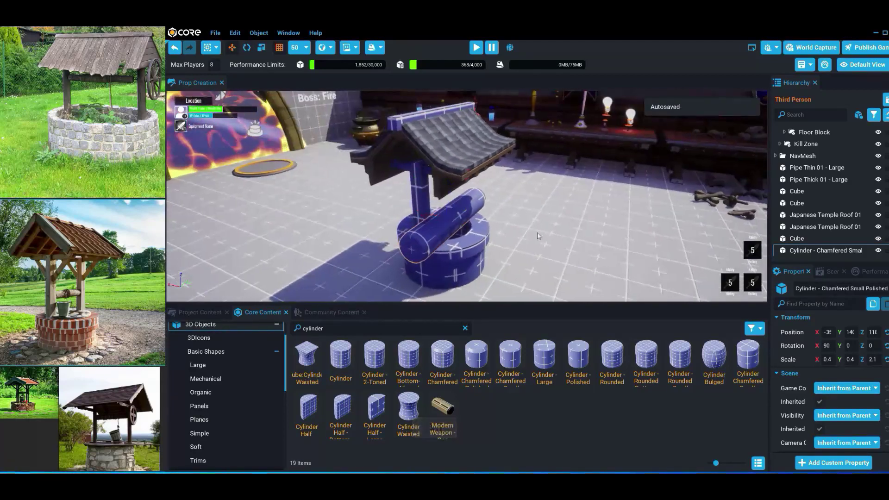
{"action": "right_click_drag", "start_coordinate": [538, 236], "coordinate": [549, 234]}
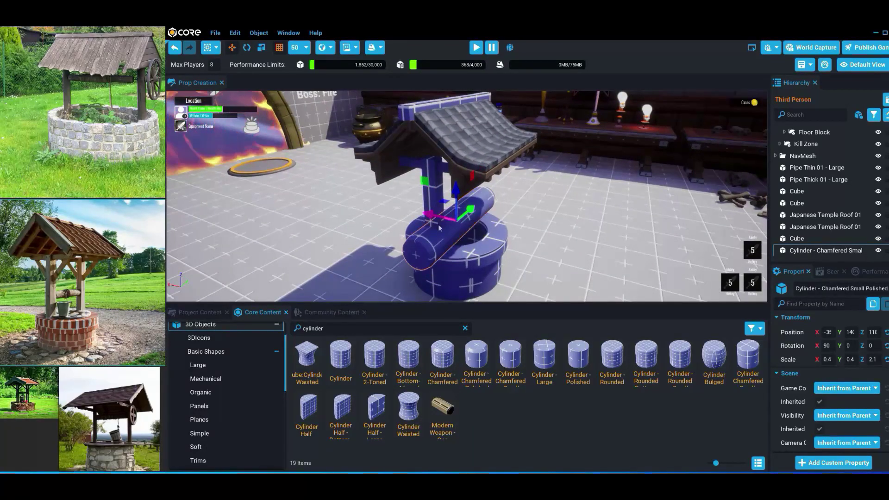
Slim the cylinder to a thin axle about 0.1 thick and 1.6 long, and raise it above the rim to Z about 144.
{"action": "key", "text": "g"}
{"action": "key", "text": "r"}
{"action": "left_click_drag", "start_coordinate": [471, 206], "coordinate": [459, 223]}
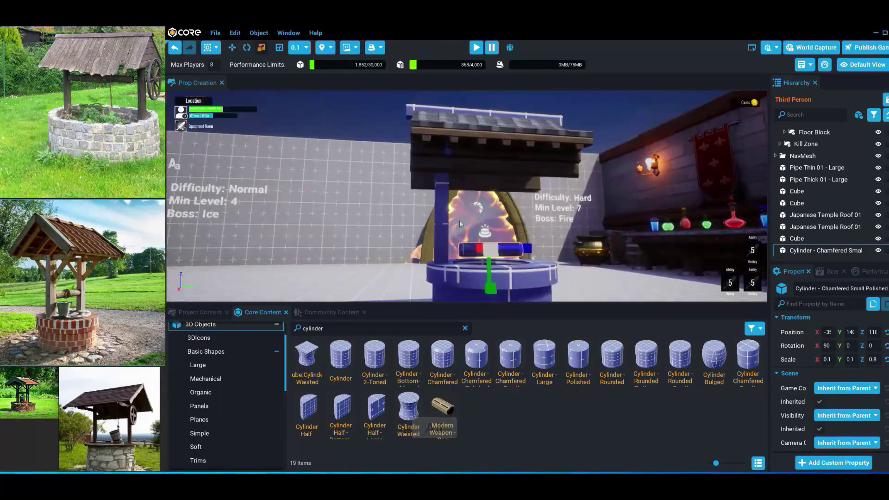
{"action": "left_click_drag", "start_coordinate": [529, 249], "coordinate": [560, 250]}
{"action": "key", "text": "w"}
{"action": "left_click_drag", "start_coordinate": [489, 215], "coordinate": [490, 195]}
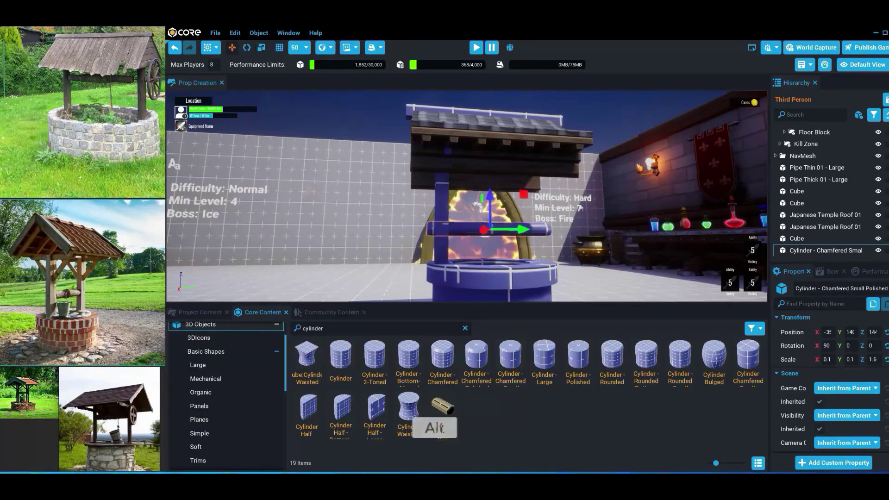
Lengthen the axle to a Z scale of about 1.7 so its end extends past the post, keeping the axle selected.
{"action": "left_click_drag", "start_coordinate": [581, 208], "coordinate": [521, 231], "text": "alt"}
{"action": "key", "text": "r"}
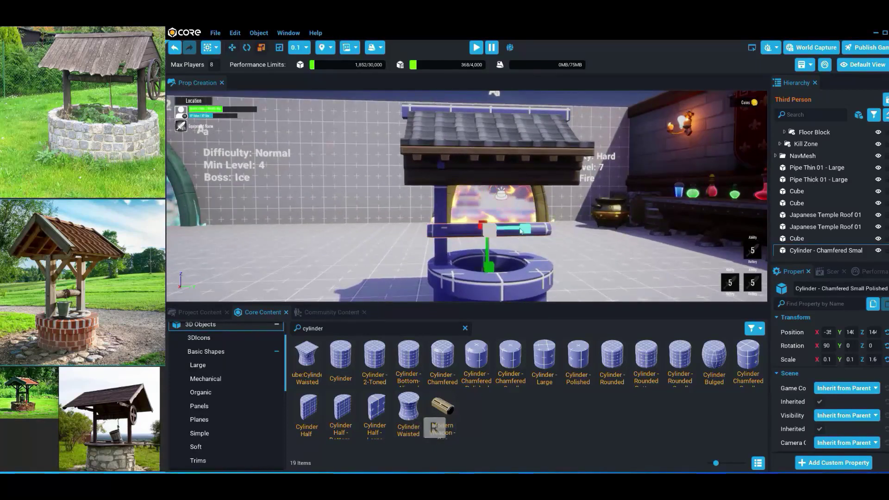
{"action": "key", "text": "w"}
{"action": "left_click", "coordinate": [652, 215]}
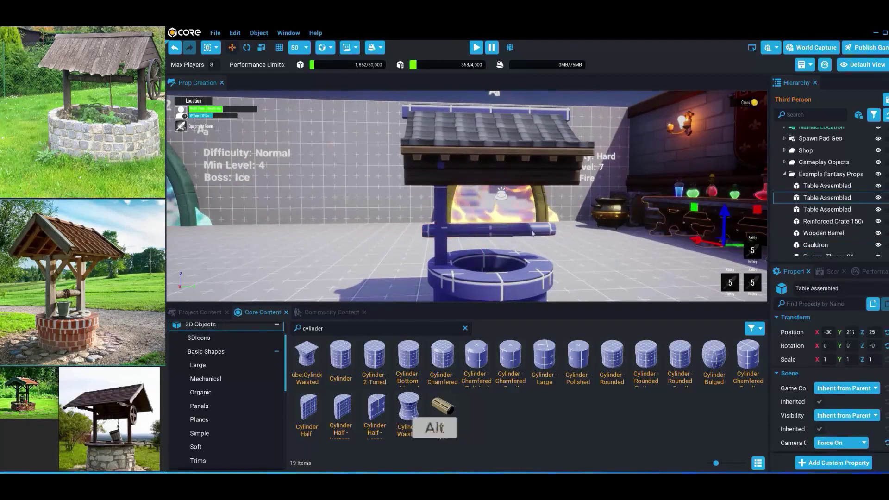
{"action": "left_click_drag", "start_coordinate": [532, 215], "coordinate": [550, 230], "text": "alt"}
{"action": "left_click", "coordinate": [505, 196]}
{"action": "left_click_drag", "start_coordinate": [505, 197], "coordinate": [518, 190], "text": "alt"}
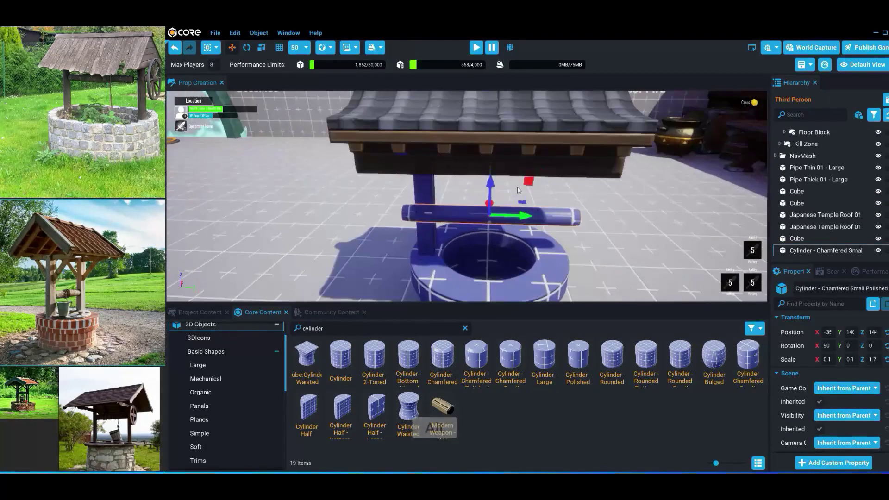
Duplicate the axle and scale the copy to about 0.2, 0.2, 0.4 as a short, thicker drum at its middle.
{"action": "key", "text": "ctrl+w"}
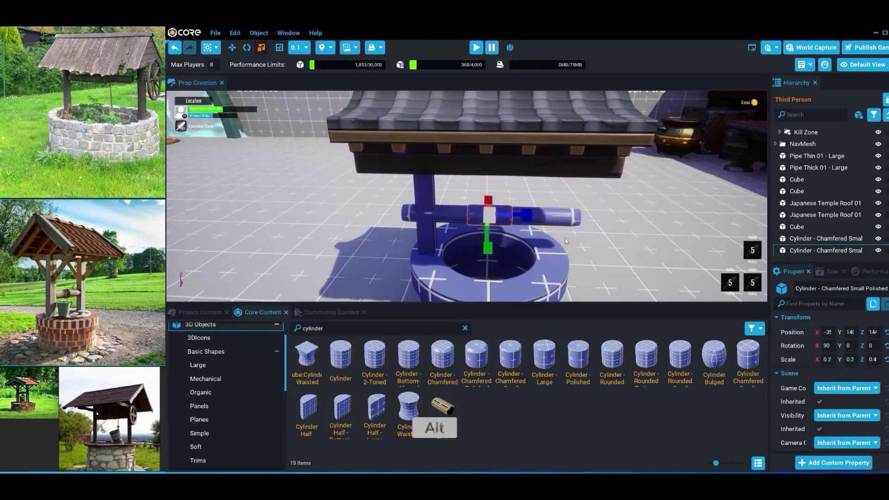
{"action": "mouse_move", "coordinate": [566, 241]}
{"action": "left_mouse_down", "text": "alt"}
{"action": "mouse_move", "coordinate": [593, 227]}
{"action": "mouse_move", "coordinate": [551, 245]}
{"action": "left_mouse_up", "text": "alt"}
{"action": "left_click", "coordinate": [675, 213]}
{"action": "left_click_drag", "start_coordinate": [675, 213], "coordinate": [576, 214], "text": "alt"}
{"action": "scroll", "coordinate": [574, 214], "scroll_direction": "up", "scroll_amount": 2}
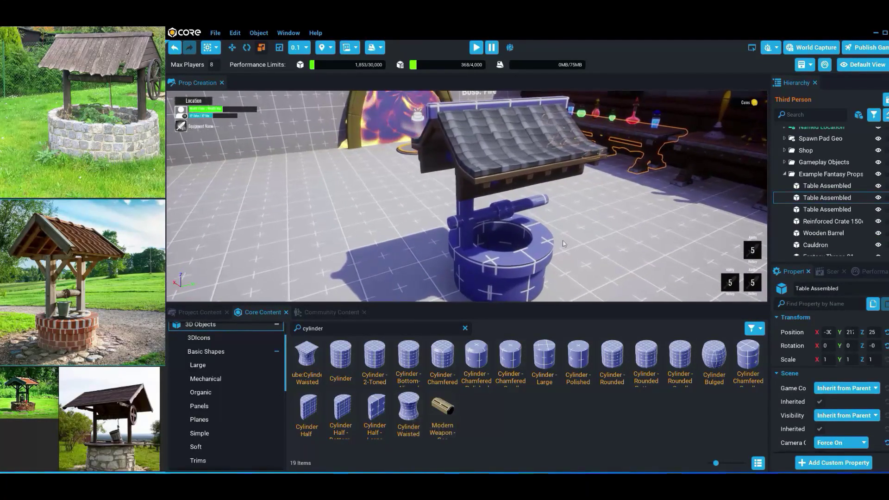
{"action": "scroll", "coordinate": [567, 216], "scroll_direction": "up", "scroll_amount": 2}
{"action": "scroll", "coordinate": [564, 216], "scroll_direction": "up", "scroll_amount": 5}
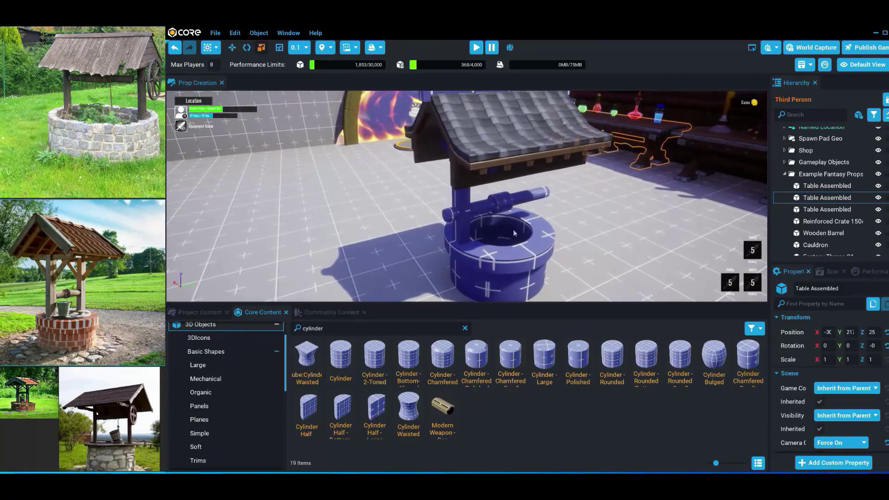
Duplicate the axle, rotate the copy upright and scale it down into a thin rope running through the drum.
{"action": "mouse_move", "coordinate": [512, 216]}
{"action": "middle_mouse_down"}
{"action": "mouse_move", "coordinate": [527, 245]}
{"action": "mouse_move", "coordinate": [514, 218]}
{"action": "middle_mouse_up"}
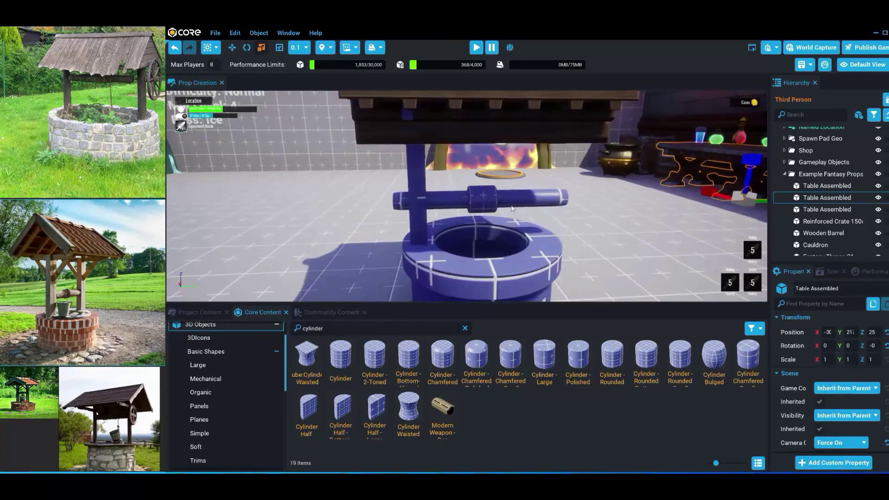
{"action": "left_click", "coordinate": [509, 203]}
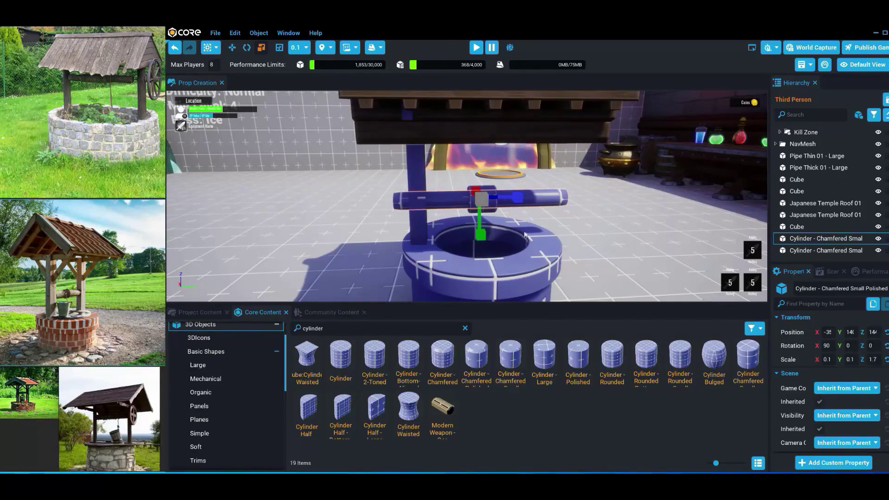
{"action": "key", "text": "ctrl+w"}
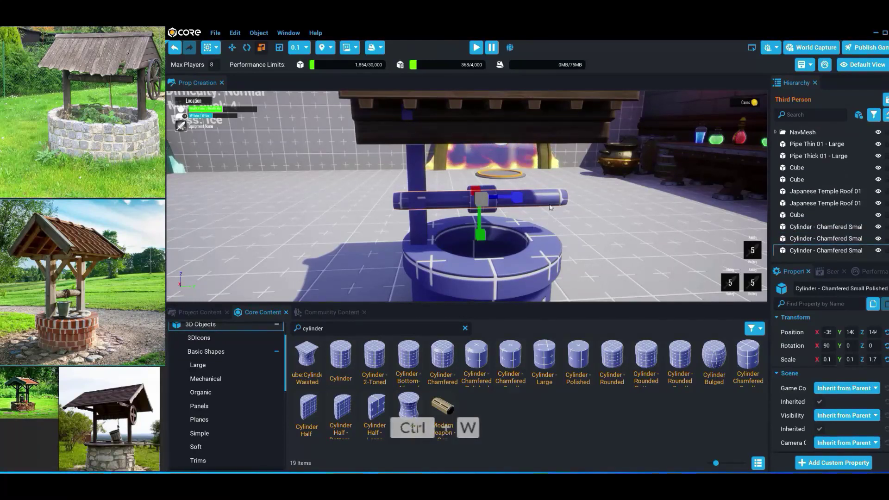
{"action": "key", "text": "e"}
{"action": "left_click_drag", "start_coordinate": [504, 178], "coordinate": [457, 135]}
{"action": "key", "text": "r"}
{"action": "left_click_drag", "start_coordinate": [483, 204], "coordinate": [263, 96]}
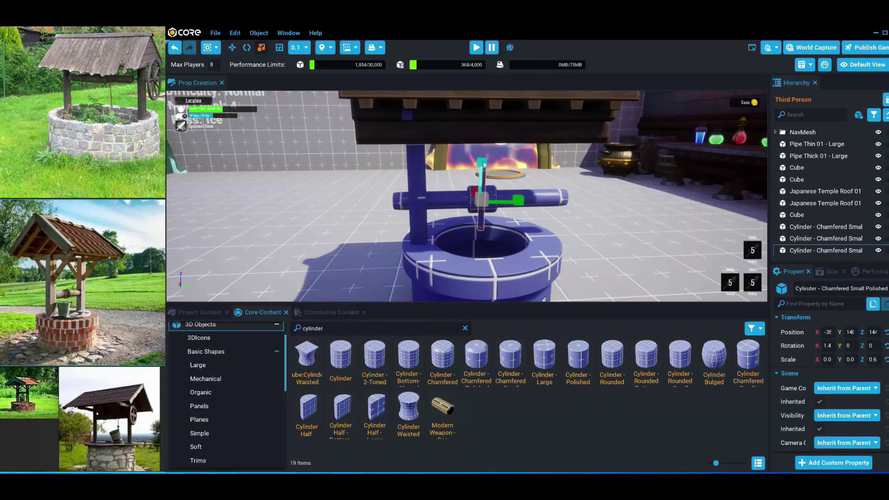
Lengthen the rope to a Z scale of about 1.5, straighten it and lower it into the well to Z about 65.
{"action": "key", "text": "w"}
{"action": "left_click_drag", "start_coordinate": [482, 176], "coordinate": [504, 227]}
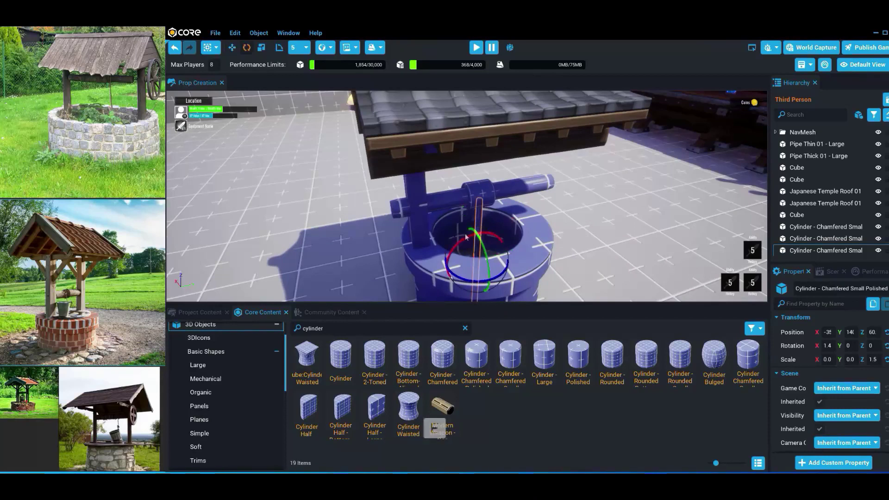
{"action": "left_click", "coordinate": [461, 239]}
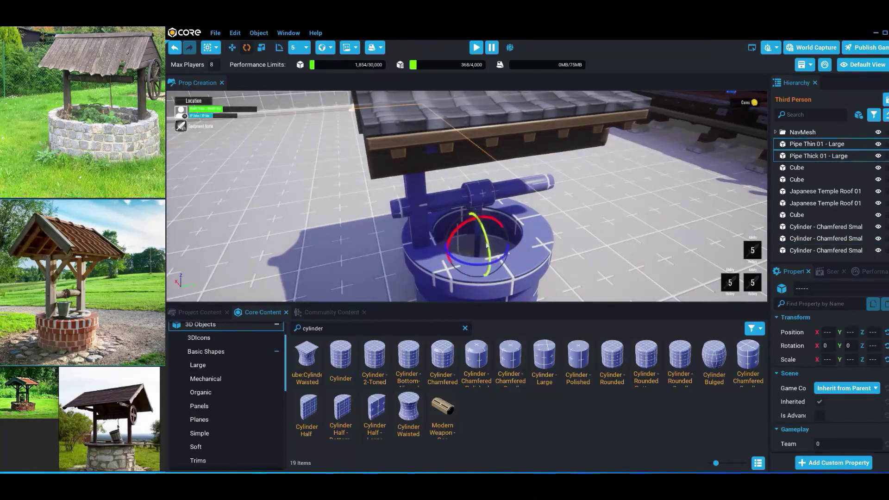
{"action": "key", "text": "ctrl+z"}
{"action": "left_click_drag", "start_coordinate": [467, 240], "coordinate": [464, 242]}
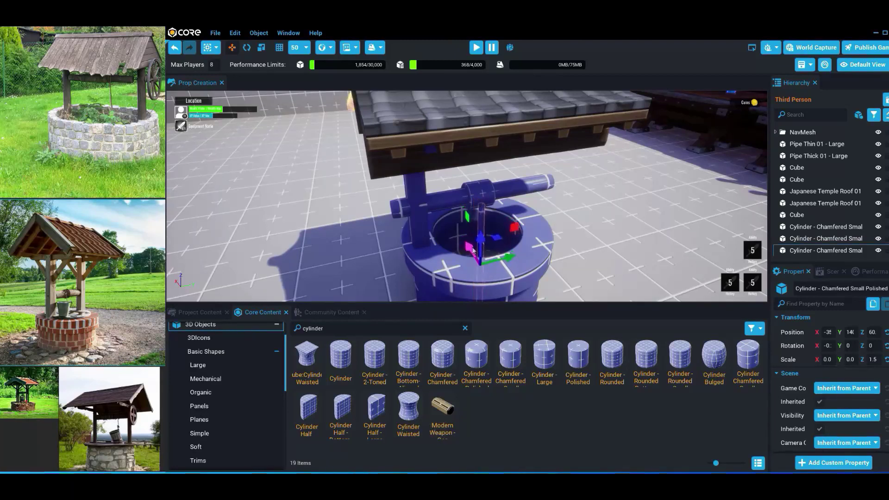
{"action": "left_click", "coordinate": [712, 146]}
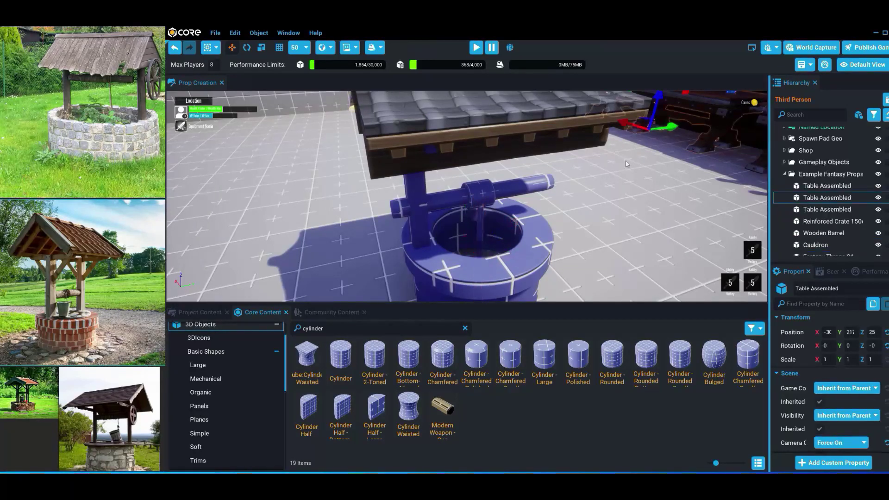
{"action": "scroll", "coordinate": [516, 224], "scroll_direction": "down", "scroll_amount": 3}
{"action": "left_click_drag", "start_coordinate": [556, 222], "coordinate": [516, 224], "text": "alt"}
{"action": "left_click", "coordinate": [514, 236]}
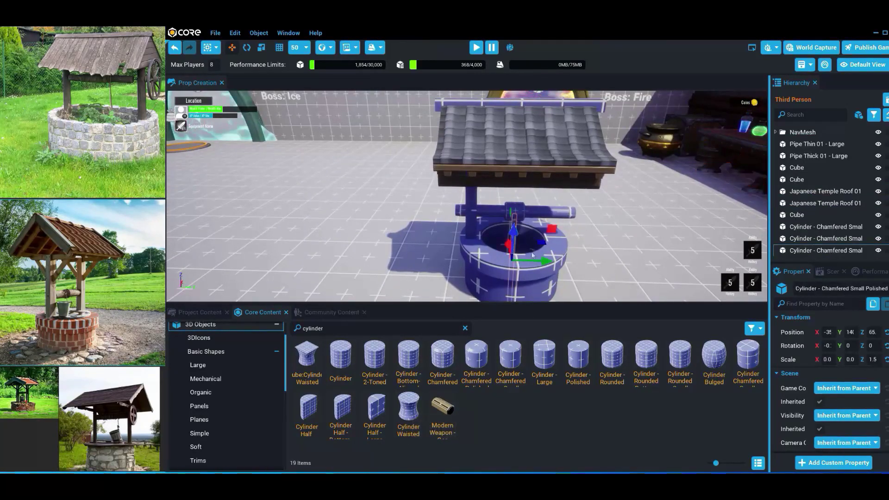
{"action": "left_click", "coordinate": [712, 180]}
{"action": "scroll", "coordinate": [712, 181], "scroll_direction": "down", "scroll_amount": 3}
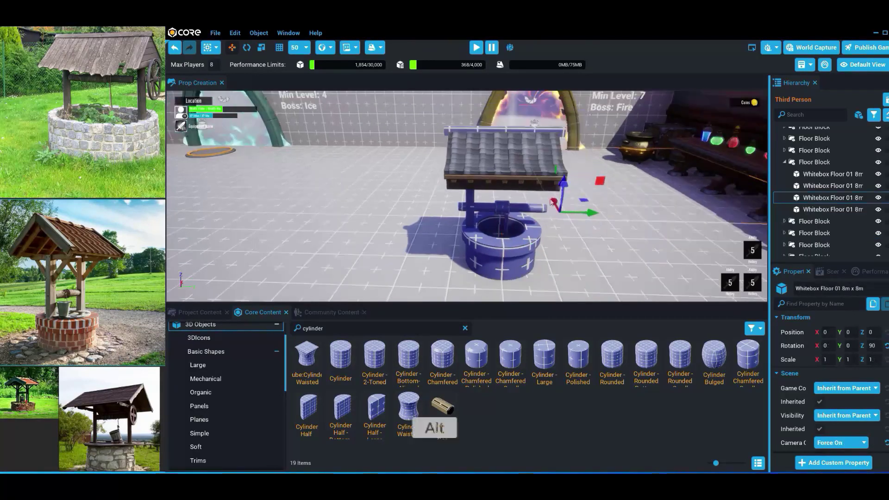
{"action": "left_click_drag", "start_coordinate": [712, 180], "coordinate": [750, 204], "text": "alt"}
Place a Pipe - Quarter Thin basic shape over the front roof slope, with an X rotation of -90 and a Y rotation of 80 degrees.
{"action": "scroll", "coordinate": [558, 374], "scroll_direction": "down", "scroll_amount": 2}
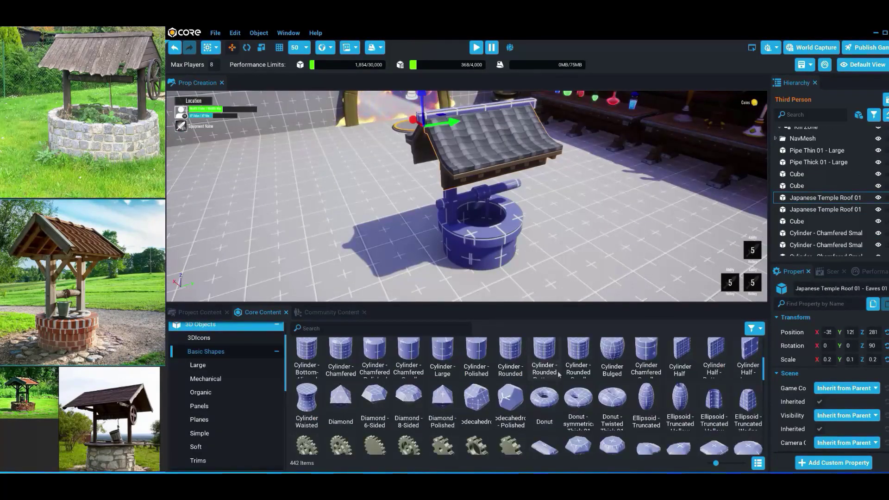
{"action": "scroll", "coordinate": [559, 374], "scroll_direction": "down", "scroll_amount": 5}
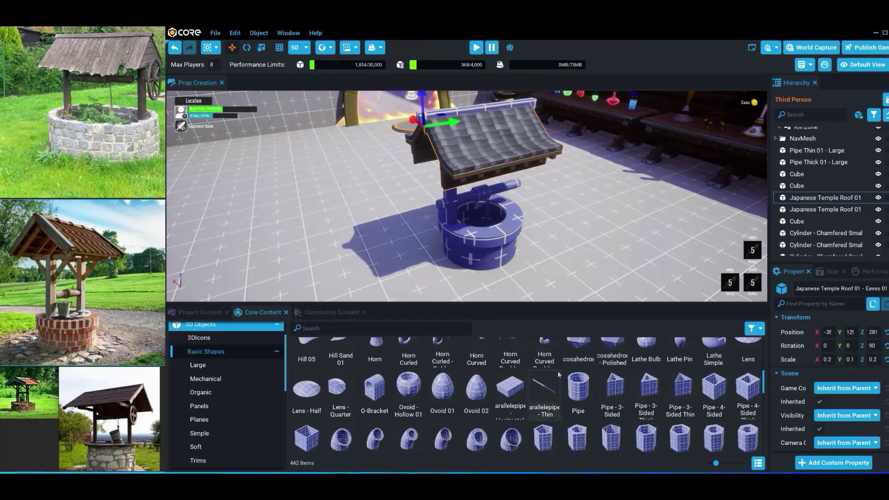
{"action": "scroll", "coordinate": [558, 371], "scroll_direction": "down", "scroll_amount": 2}
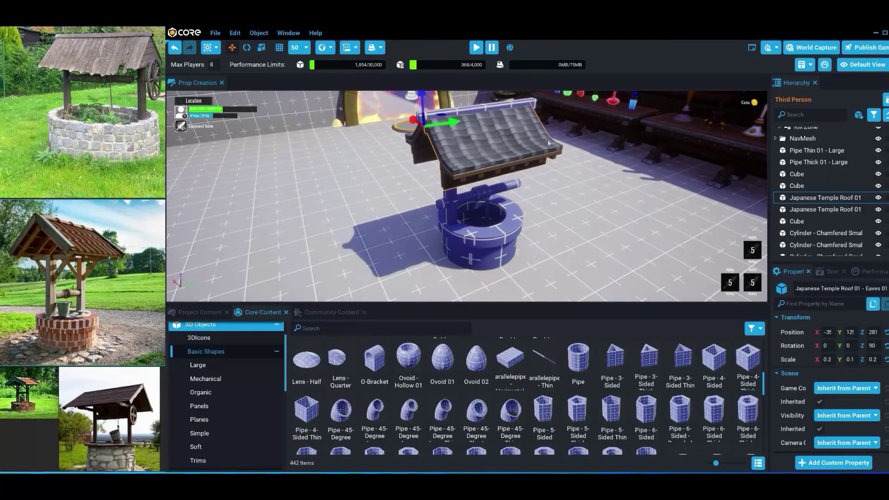
{"action": "scroll", "coordinate": [531, 381], "scroll_direction": "down", "scroll_amount": 4}
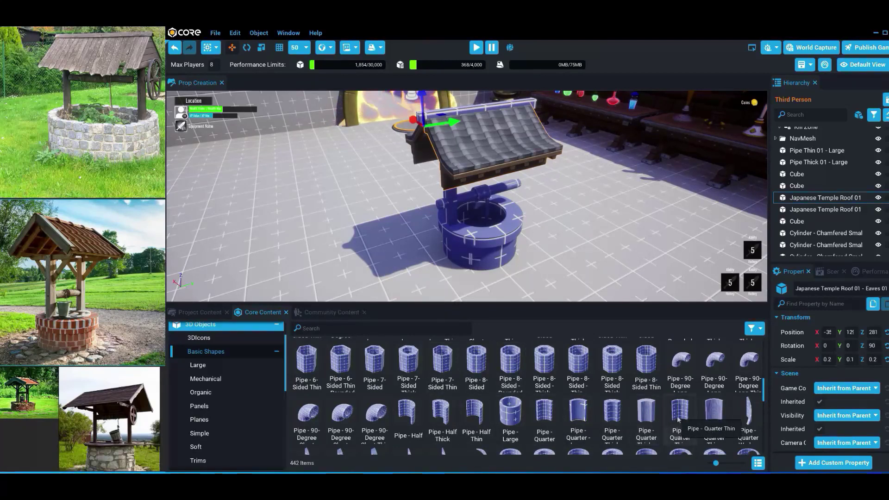
{"action": "left_click_drag", "start_coordinate": [677, 419], "coordinate": [467, 204]}
{"action": "left_click", "coordinate": [500, 255]}
{"action": "key", "text": "g"}
{"action": "left_click_drag", "start_coordinate": [467, 204], "coordinate": [551, 171], "text": "alt"}
{"action": "left_click_drag", "start_coordinate": [551, 171], "coordinate": [557, 221]}
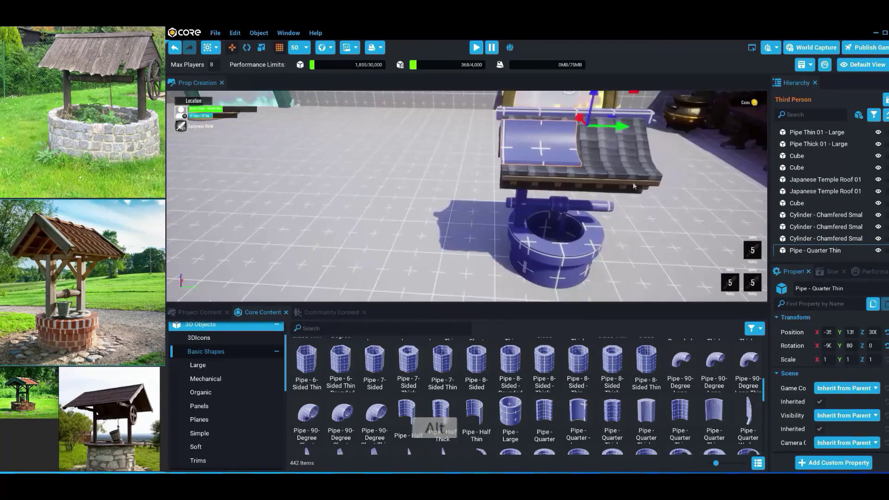
Enlarge the quarter pipe to a scale of about 1.2, 1.5, 1.8 and fit it over the front roof slope at Z about 301.
{"action": "left_click_drag", "start_coordinate": [633, 182], "coordinate": [463, 167], "text": "alt"}
{"action": "key", "text": "g"}
{"action": "key", "text": "w"}
{"action": "left_click_drag", "start_coordinate": [557, 168], "coordinate": [583, 167]}
{"action": "key", "text": "ctrl+z"}
{"action": "left_click_drag", "start_coordinate": [583, 167], "coordinate": [538, 188], "text": "alt"}
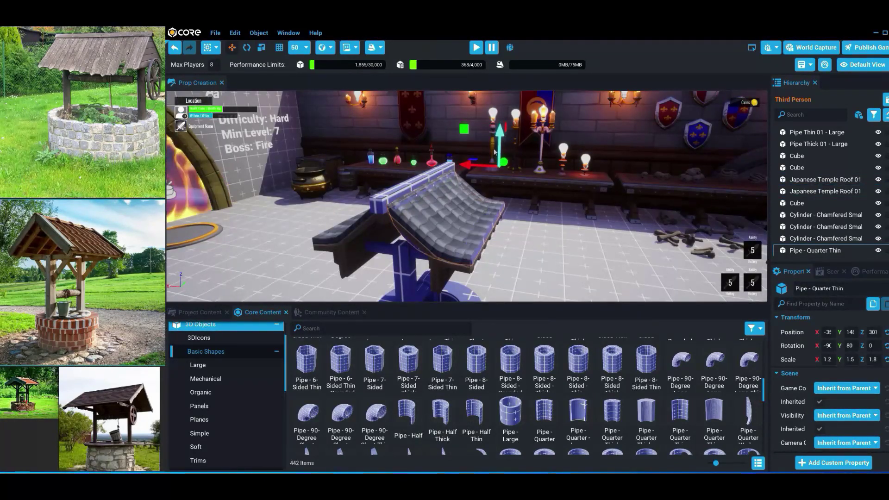
Hide the front Japanese Temple Roof piece and view the curved quarter pipe on the well without it.
{"action": "left_click", "coordinate": [437, 262]}
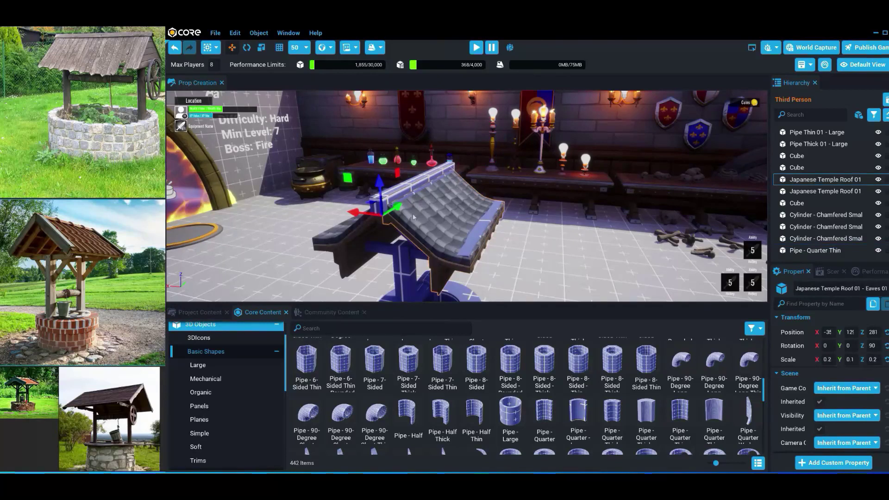
{"action": "left_click", "coordinate": [877, 180]}
{"action": "left_click", "coordinate": [652, 204]}
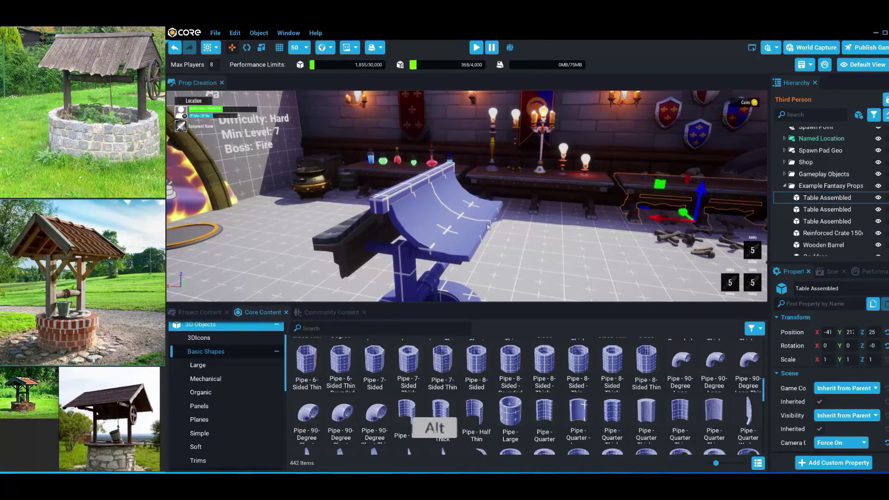
{"action": "left_click_drag", "start_coordinate": [652, 205], "coordinate": [495, 201], "text": "alt"}
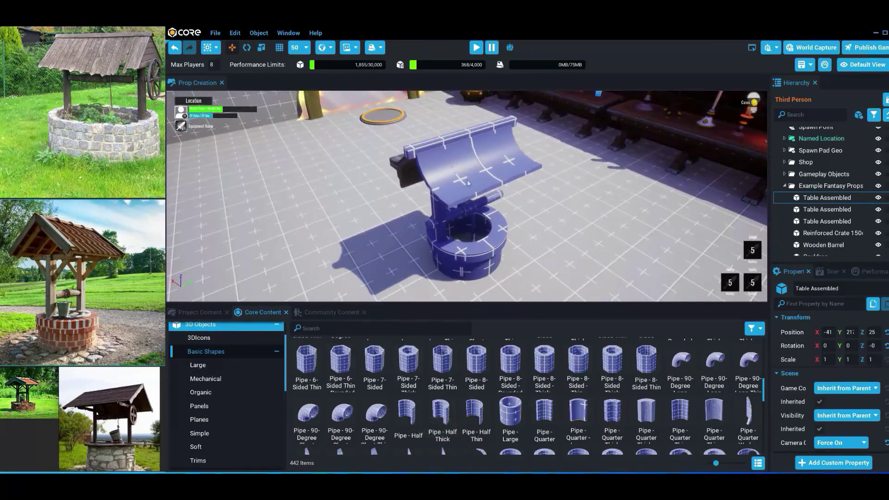
{"action": "scroll", "coordinate": [467, 183], "scroll_direction": "up", "scroll_amount": 1}
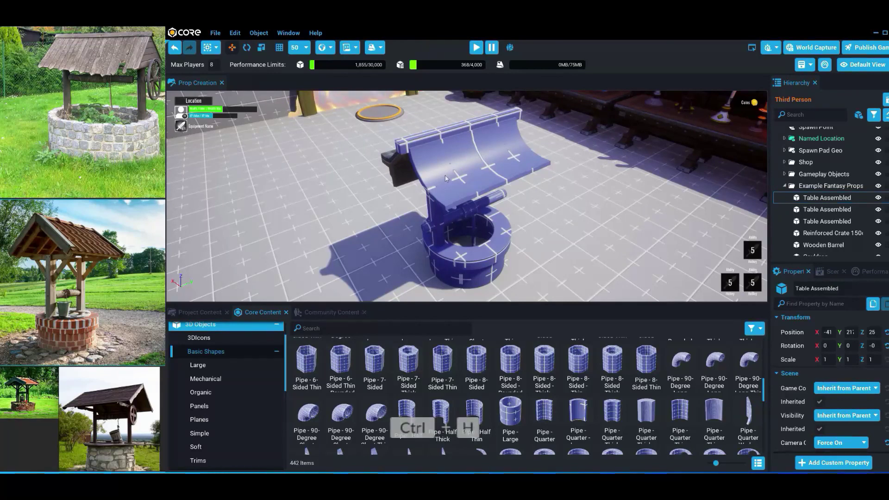
{"action": "scroll", "coordinate": [820, 194], "scroll_direction": "down", "scroll_amount": 2}
{"action": "scroll", "coordinate": [820, 195], "scroll_direction": "up", "scroll_amount": 5}
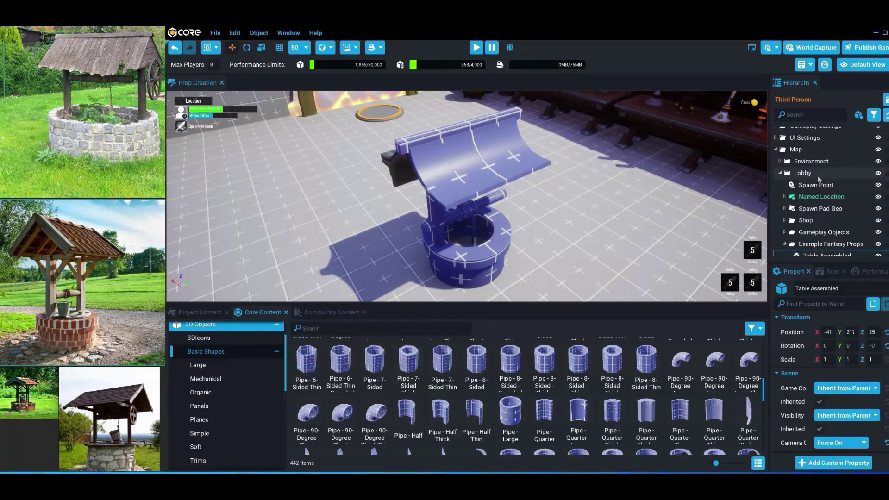
Delete both Japanese Temple Roof pieces from the well.
{"action": "left_click_drag", "start_coordinate": [554, 180], "coordinate": [392, 161], "text": "alt"}
{"action": "left_click", "coordinate": [360, 171]}
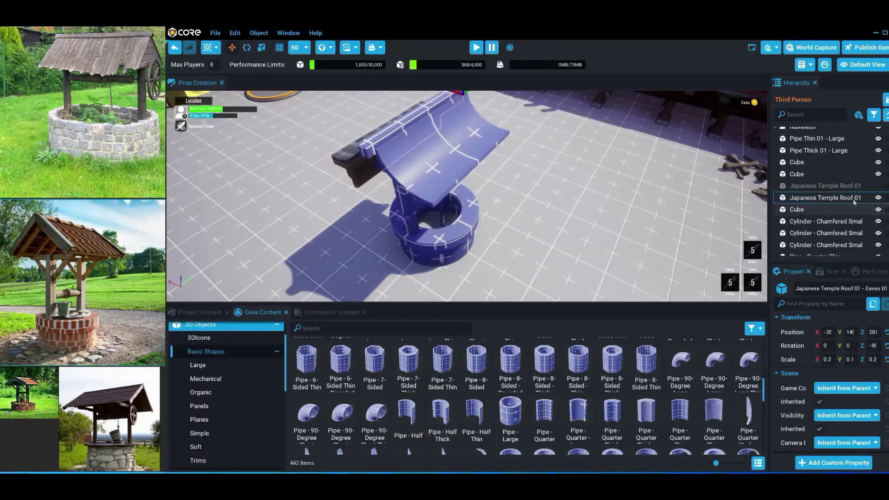
{"action": "left_click", "coordinate": [806, 185]}
{"action": "left_click", "coordinate": [806, 198], "text": "shift"}
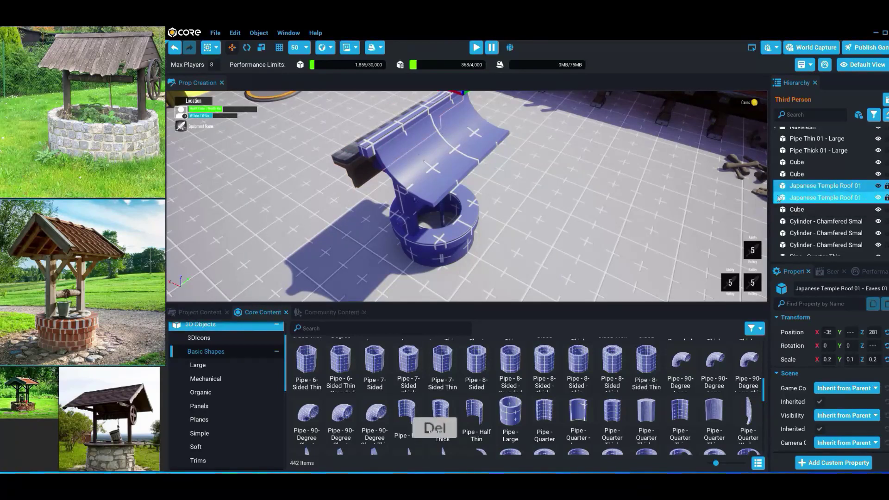
{"action": "key", "text": "Delete"}
Duplicate the curved roof half, turn the copy to a Z rotation of 180 degrees and move it to the opposite side of the ridge.
{"action": "left_click", "coordinate": [426, 148]}
{"action": "left_click_drag", "start_coordinate": [426, 148], "coordinate": [488, 141], "text": "alt"}
{"action": "key", "text": "ctrl+z"}
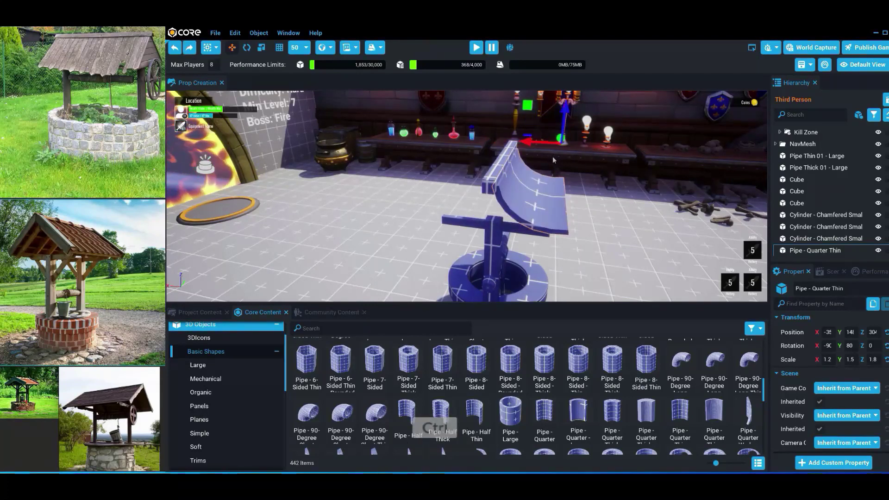
{"action": "key", "text": "ctrl+w"}
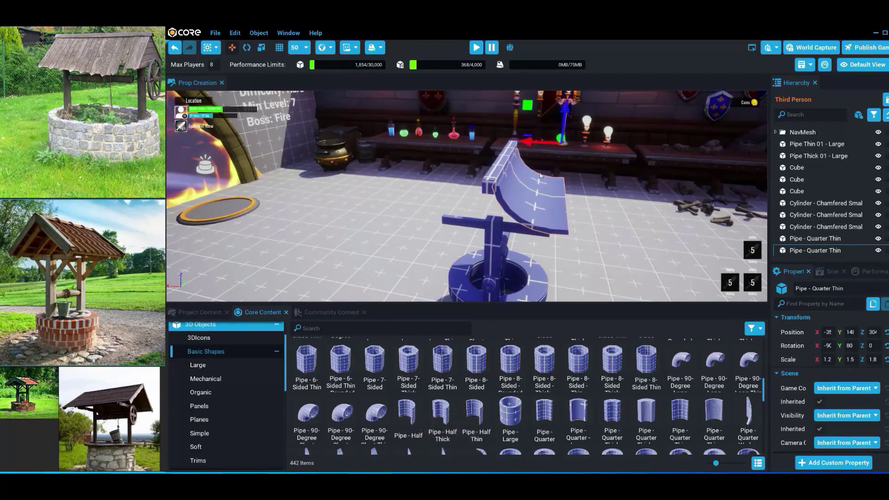
{"action": "key", "text": "e"}
{"action": "left_click_drag", "start_coordinate": [540, 176], "coordinate": [660, 163]}
{"action": "key", "text": "w"}
{"action": "left_click_drag", "start_coordinate": [530, 141], "coordinate": [542, 218]}
{"action": "left_click_drag", "start_coordinate": [574, 138], "coordinate": [434, 182]}
{"action": "key", "text": "g"}
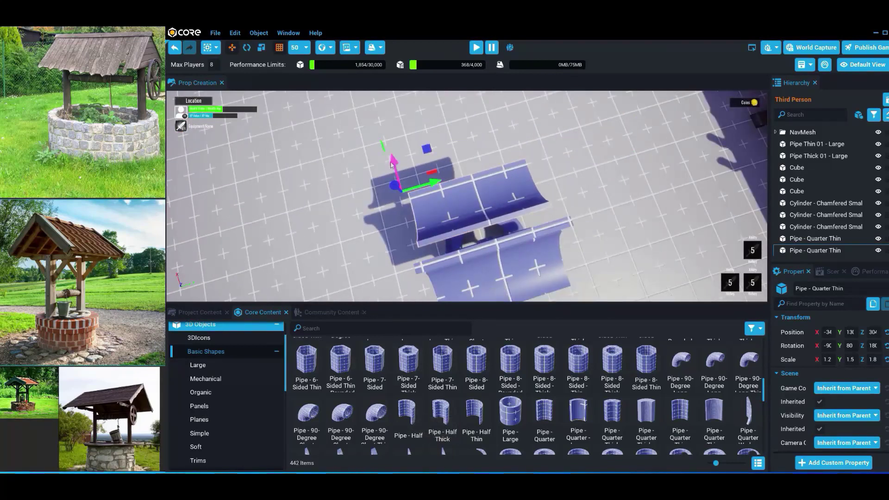
{"action": "left_click_drag", "start_coordinate": [391, 163], "coordinate": [509, 160], "text": "alt"}
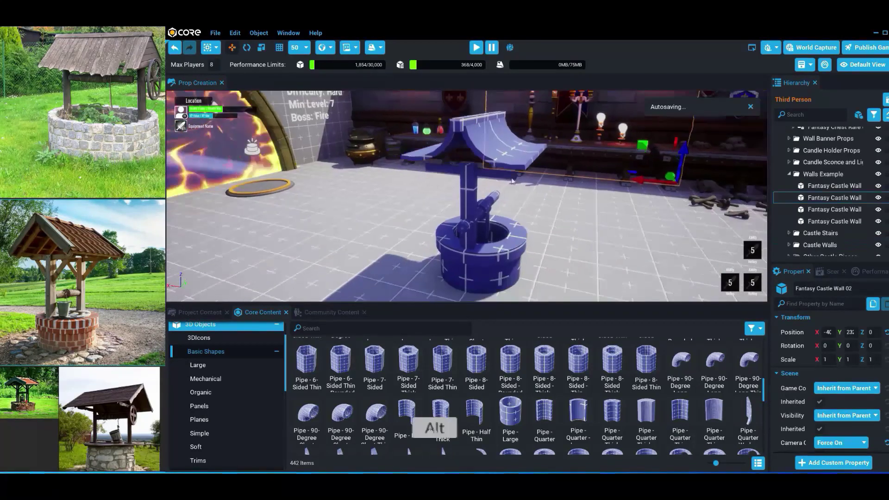
{"action": "left_click_drag", "start_coordinate": [417, 218], "coordinate": [443, 218], "text": "alt"}
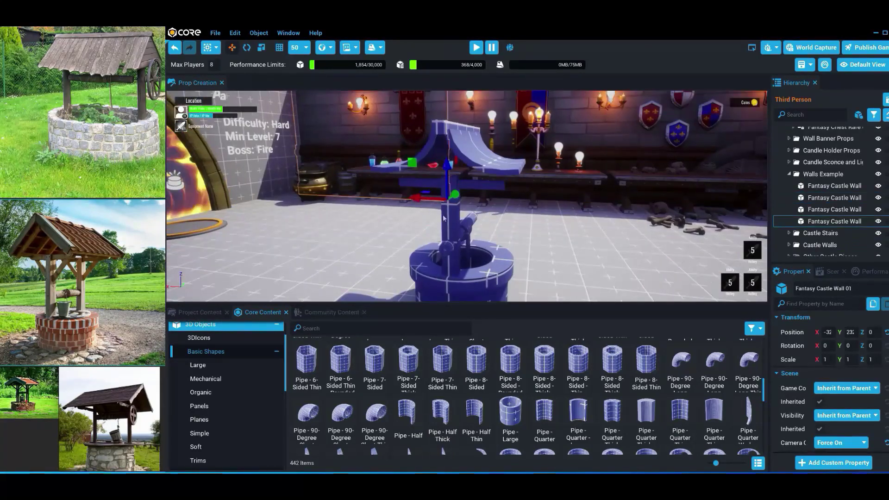
Rescale the crossbeam under the roof to fit between the two curved roof halves.
{"action": "left_click", "coordinate": [443, 217]}
{"action": "left_click", "coordinate": [422, 185]}
{"action": "key", "text": "r"}
{"action": "left_click_drag", "start_coordinate": [416, 185], "coordinate": [427, 147]}
{"action": "key", "text": "w"}
{"action": "left_click", "coordinate": [412, 167]}
{"action": "left_click", "coordinate": [427, 147]}
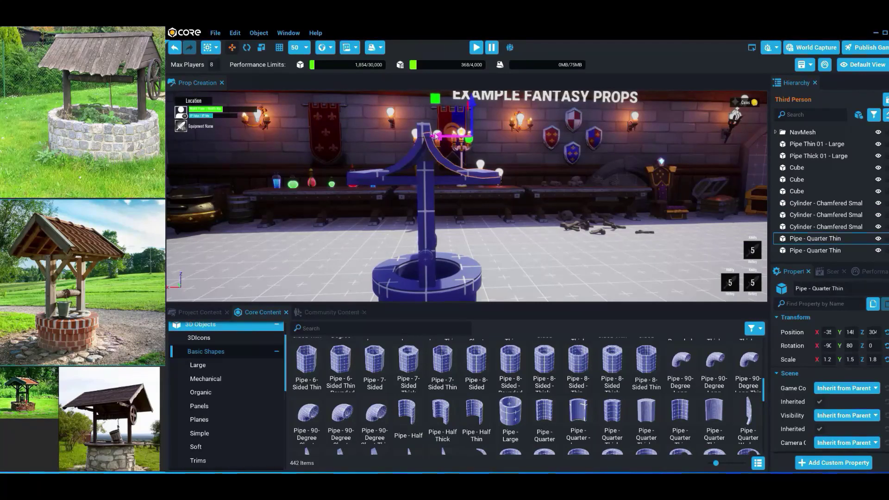
Duplicate a cube beam onto the front roof half's lower edge at Z about 243, with a scale of about 0.1, 0.1, 2.1.
{"action": "left_click", "coordinate": [404, 181]}
{"action": "left_click_drag", "start_coordinate": [405, 181], "coordinate": [438, 118], "text": "alt"}
{"action": "left_click", "coordinate": [510, 166]}
{"action": "left_click_drag", "start_coordinate": [437, 118], "coordinate": [493, 151], "text": "alt"}
{"action": "left_click_drag", "start_coordinate": [524, 121], "coordinate": [495, 181]}
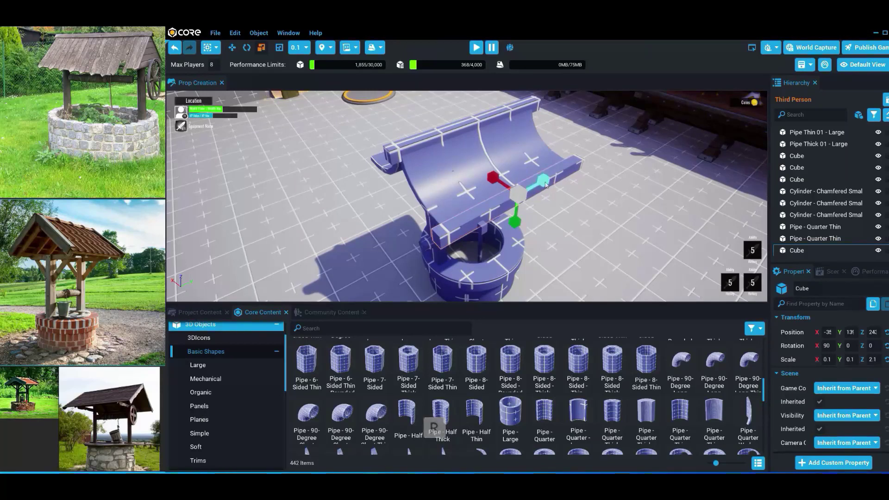
{"action": "left_click_drag", "start_coordinate": [514, 221], "coordinate": [527, 332]}
{"action": "key", "text": "r"}
{"action": "key", "text": "w"}
{"action": "left_click", "coordinate": [645, 119]}
{"action": "scroll", "coordinate": [546, 181], "scroll_direction": "down", "scroll_amount": 3}
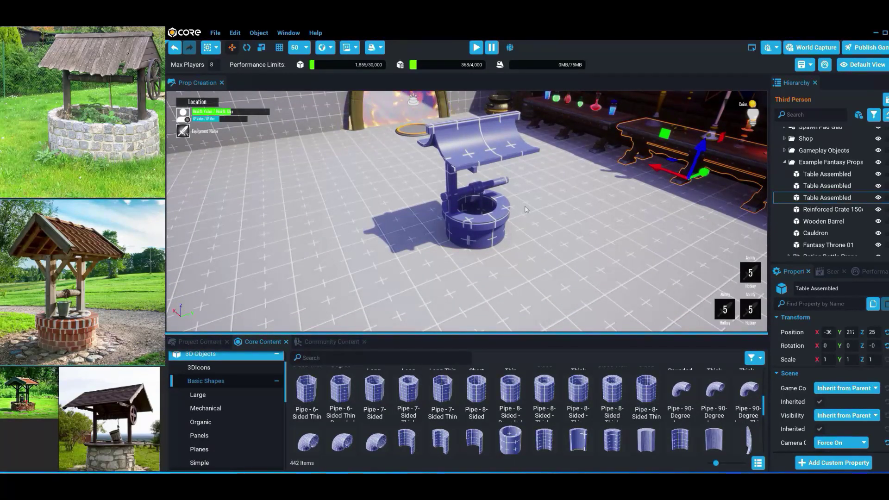
Start a game preview and run the character to the well to check its size and look.
{"action": "key", "text": "equal"}
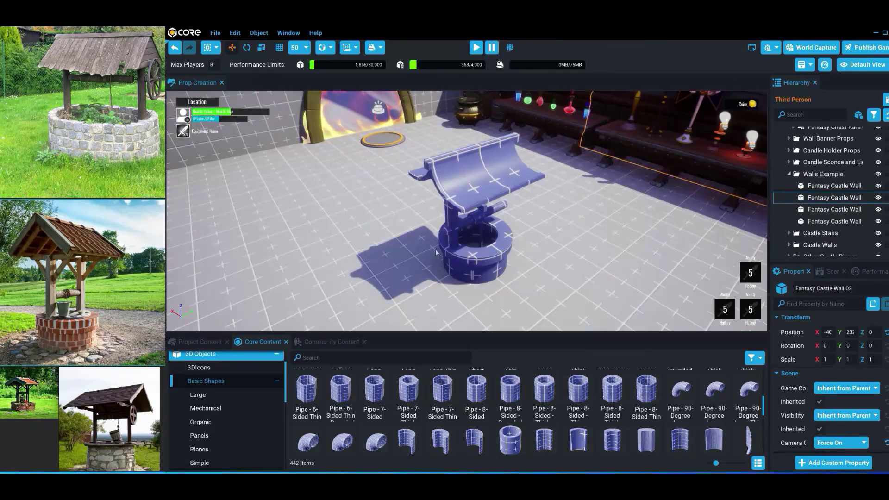
{"action": "key", "text": "w"}
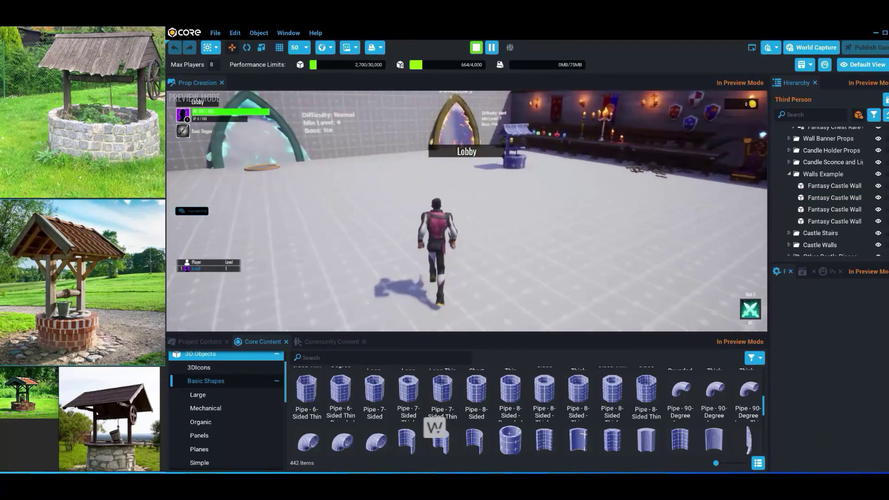
{"action": "key", "text": "d"}
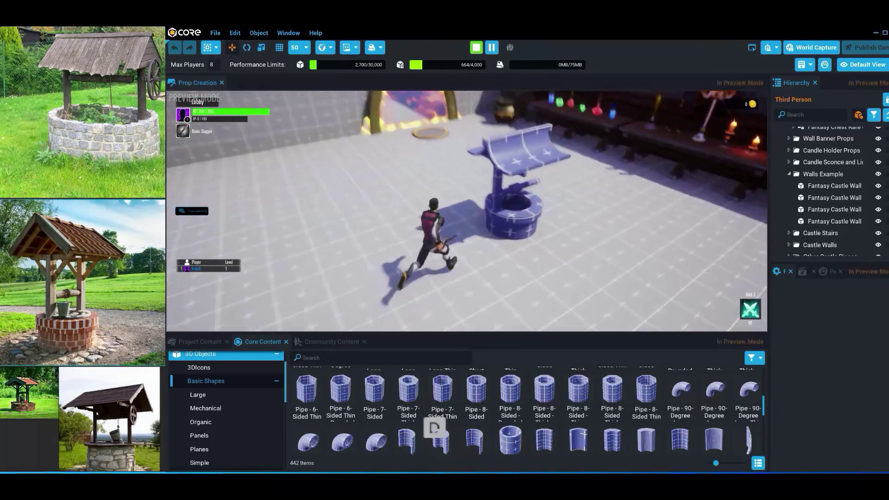
{"action": "key", "text": "s"}
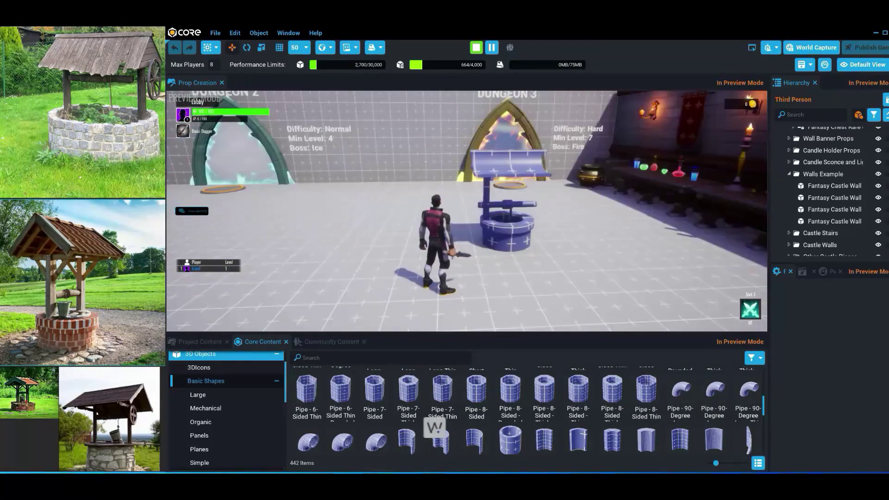
End the game preview, frame the well and bring up the Brick materials in the core content library.
{"action": "key", "text": "equal"}
{"action": "key", "text": "f"}
{"action": "scroll", "coordinate": [498, 208], "scroll_direction": "down", "scroll_amount": 3}
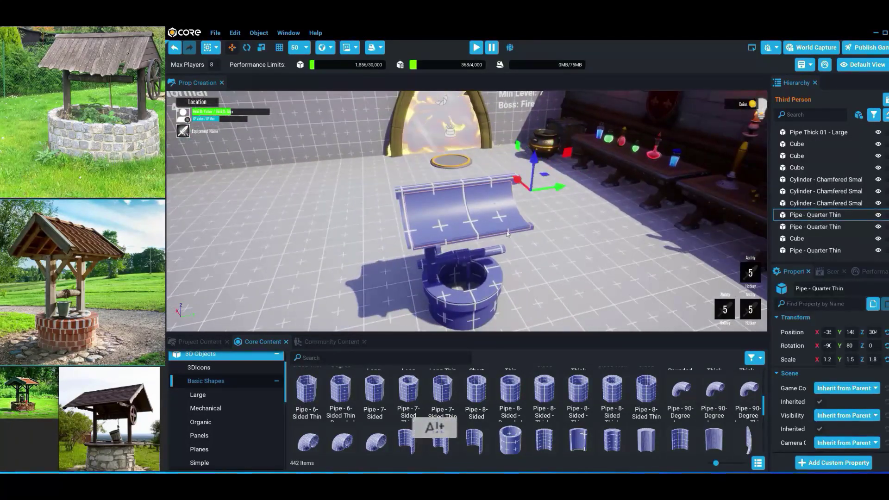
{"action": "left_click_drag", "start_coordinate": [498, 208], "coordinate": [467, 190], "text": "alt"}
{"action": "scroll", "coordinate": [222, 424], "scroll_direction": "down", "scroll_amount": 2}
{"action": "scroll", "coordinate": [221, 424], "scroll_direction": "down", "scroll_amount": 5}
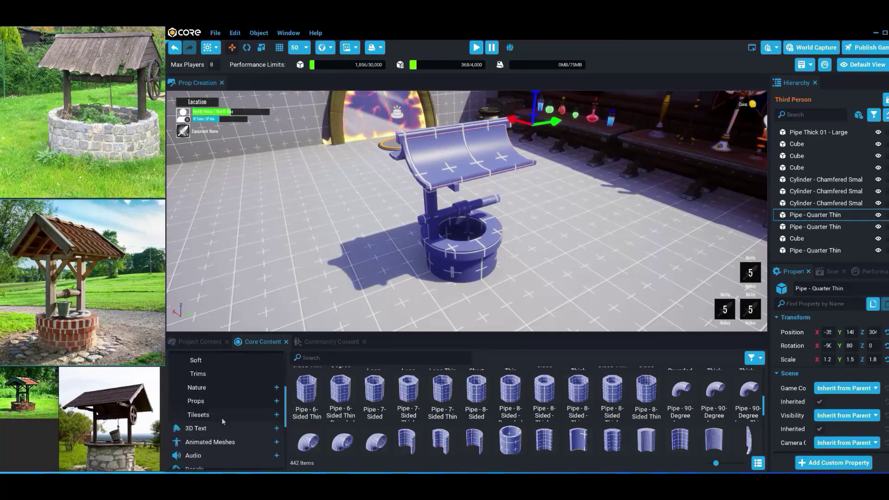
{"action": "scroll", "coordinate": [220, 379], "scroll_direction": "up", "scroll_amount": 10}
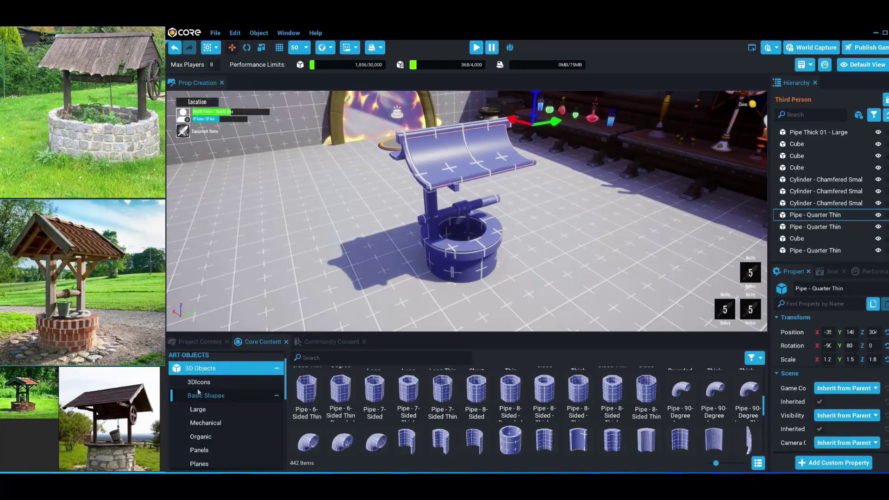
{"action": "scroll", "coordinate": [198, 392], "scroll_direction": "down", "scroll_amount": 10}
{"action": "left_click", "coordinate": [201, 385]}
{"action": "scroll", "coordinate": [546, 400], "scroll_direction": "up", "scroll_amount": 1}
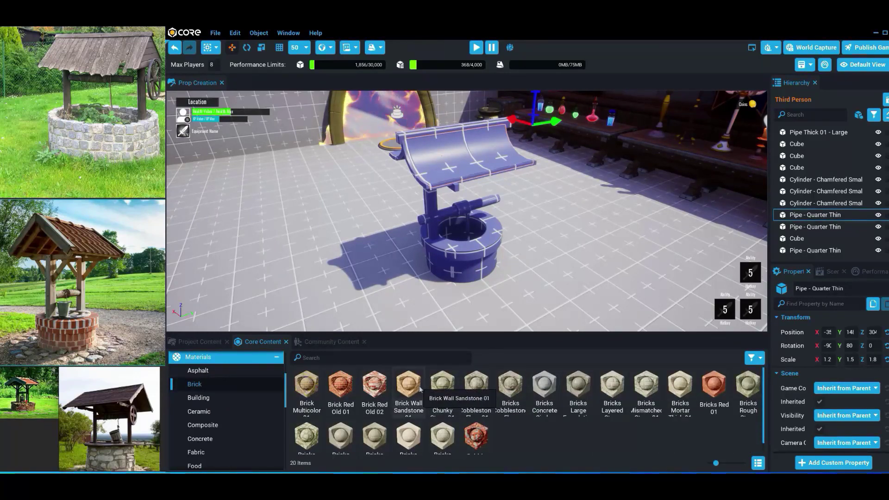
Try Brick Wall Sandstone 01, Bricks Chunky Stone 01 and Bricks Cobblestone Floor 01 on the well's base pipe.
{"action": "left_click_drag", "start_coordinate": [420, 390], "coordinate": [494, 226]}
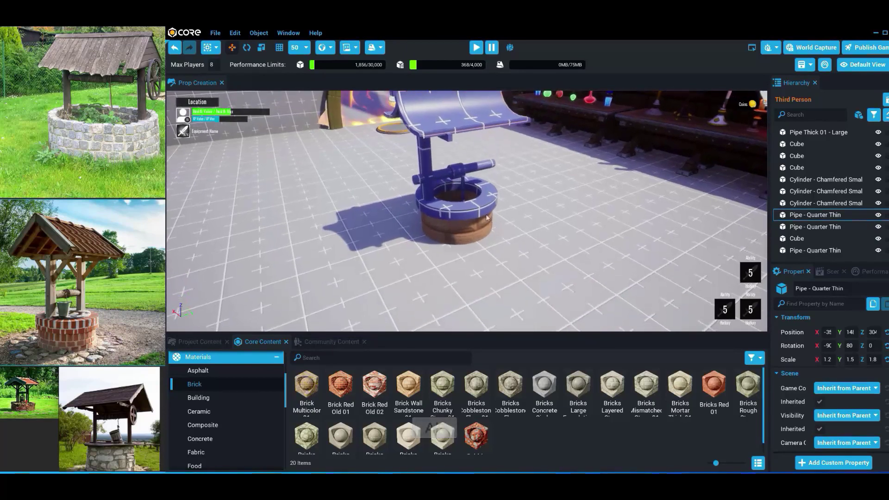
{"action": "scroll", "coordinate": [494, 226], "scroll_direction": "up", "scroll_amount": 2}
{"action": "left_click_drag", "start_coordinate": [443, 393], "coordinate": [461, 235]}
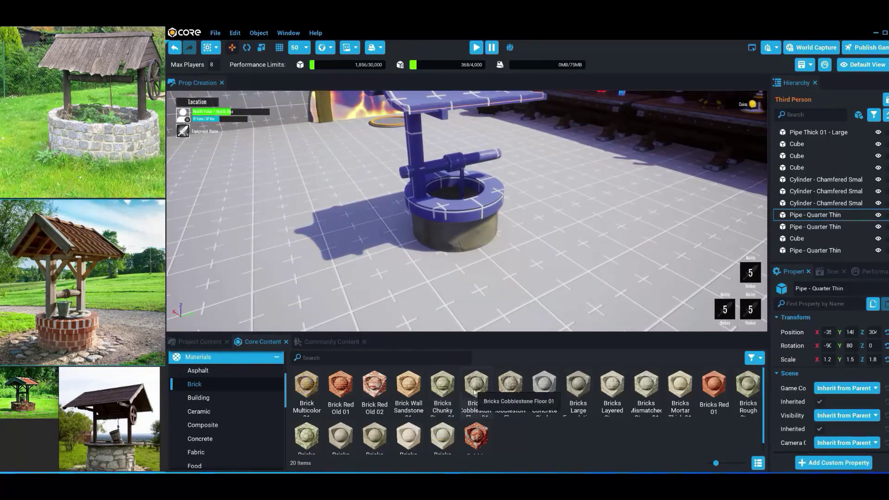
{"action": "left_click_drag", "start_coordinate": [474, 390], "coordinate": [466, 231]}
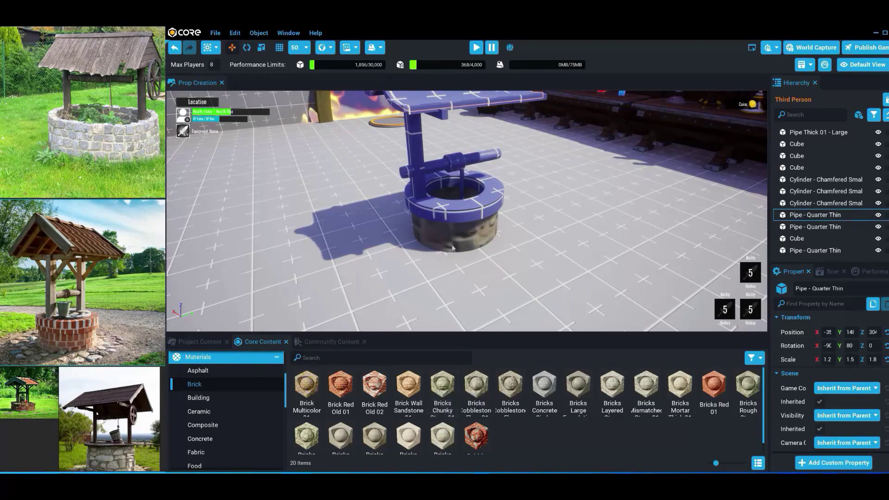
Apply Bricks Chunky Stone 01 to the well's base pipe and turn off its smart material option.
{"action": "left_click_drag", "start_coordinate": [447, 397], "coordinate": [460, 242]}
{"action": "left_click_drag", "start_coordinate": [448, 237], "coordinate": [440, 240]}
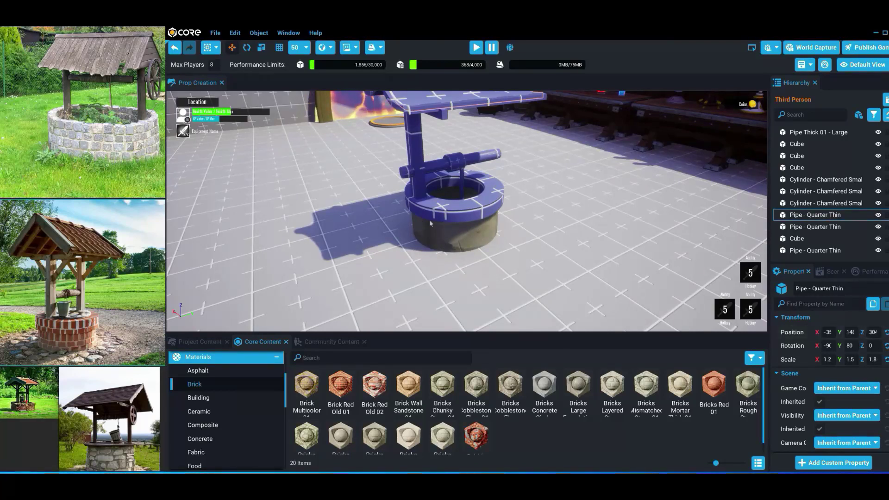
{"action": "left_click", "coordinate": [466, 236]}
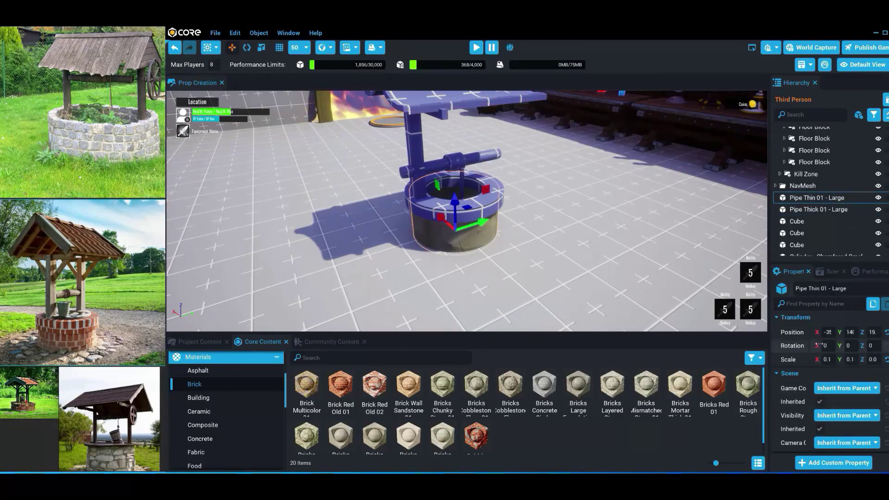
{"action": "scroll", "coordinate": [818, 345], "scroll_direction": "down", "scroll_amount": 5}
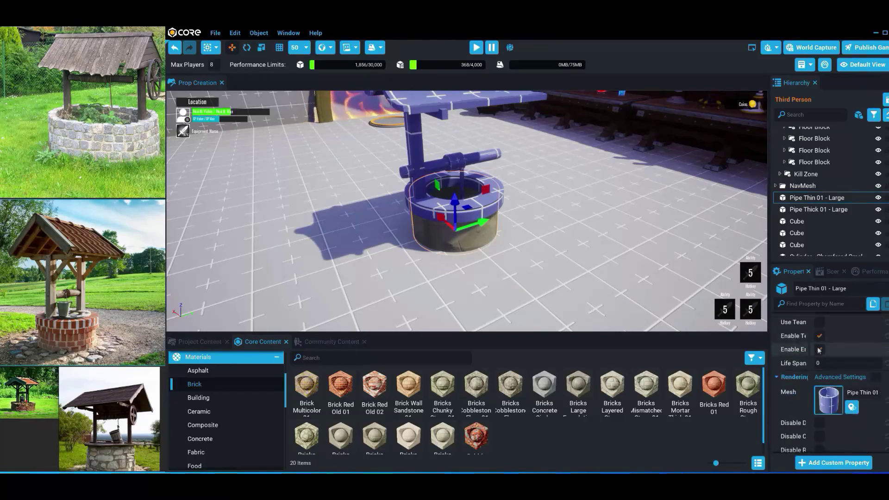
{"action": "scroll", "coordinate": [818, 351], "scroll_direction": "down", "scroll_amount": 3}
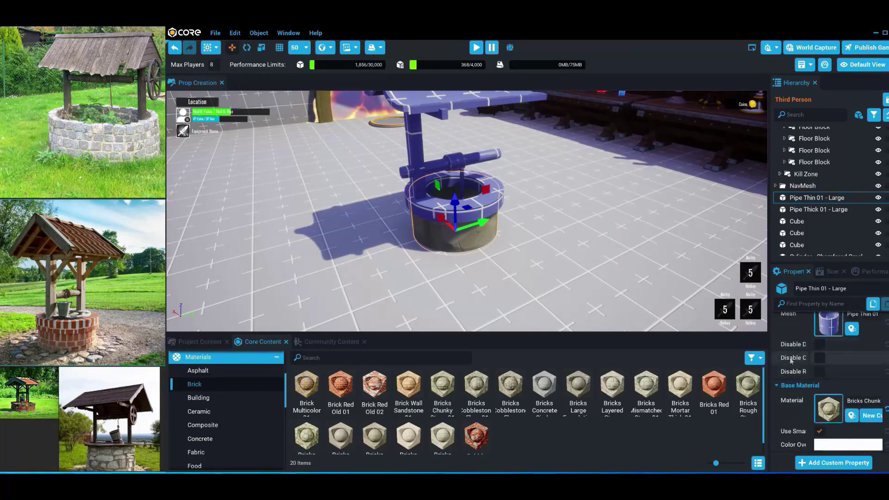
{"action": "left_click_drag", "start_coordinate": [770, 309], "coordinate": [687, 309]}
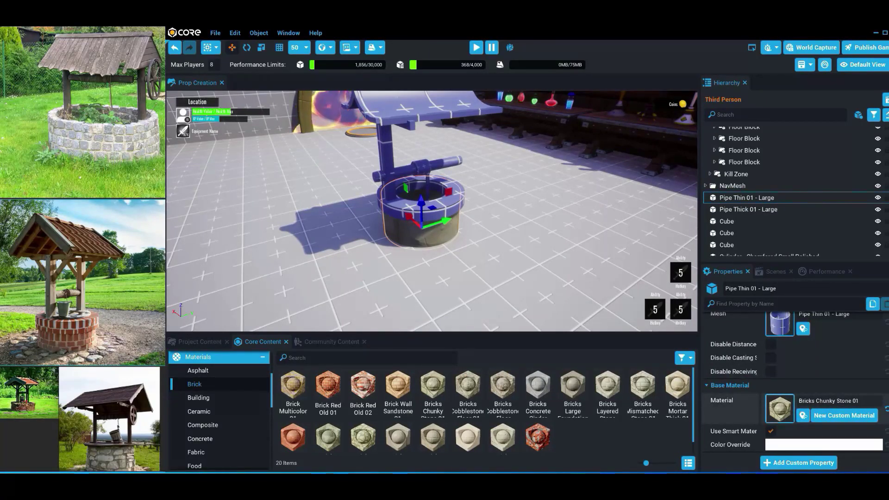
{"action": "left_click", "coordinate": [771, 432]}
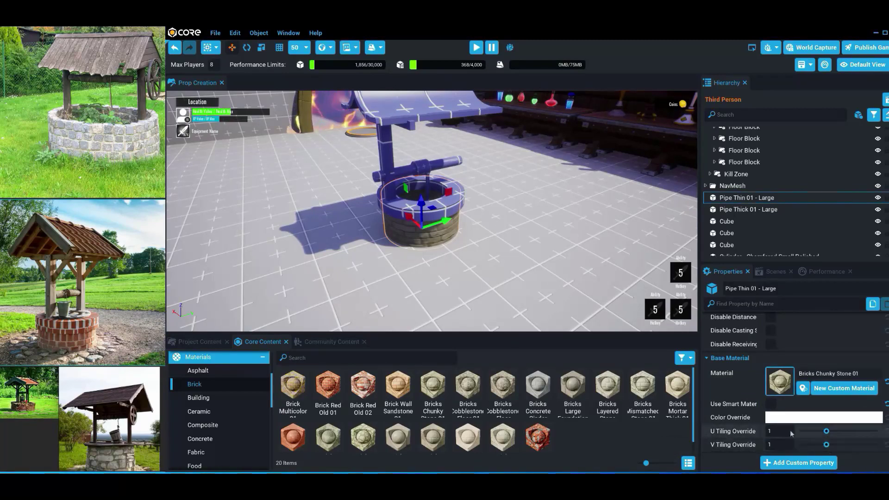
Adjust the base pipe's brick tiling to about 2.246 in U and 0.991 in V.
{"action": "scroll", "coordinate": [430, 231], "scroll_direction": "up", "scroll_amount": 3}
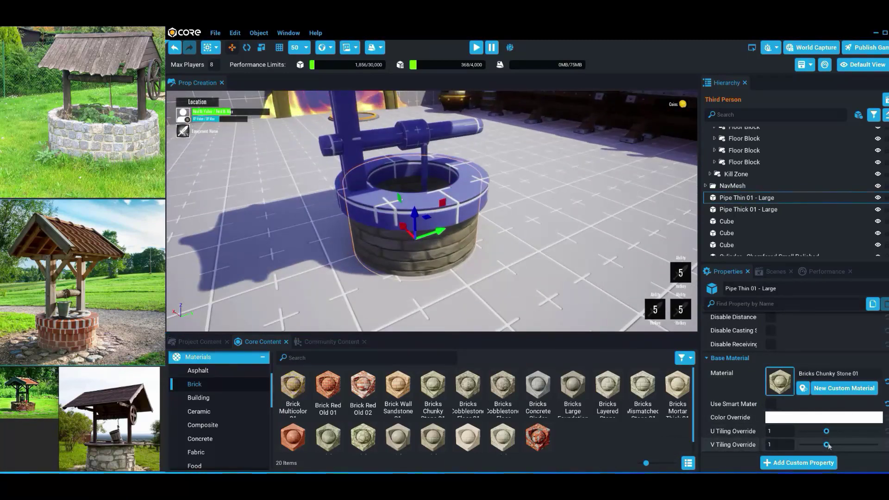
{"action": "left_click_drag", "start_coordinate": [832, 444], "coordinate": [818, 446]}
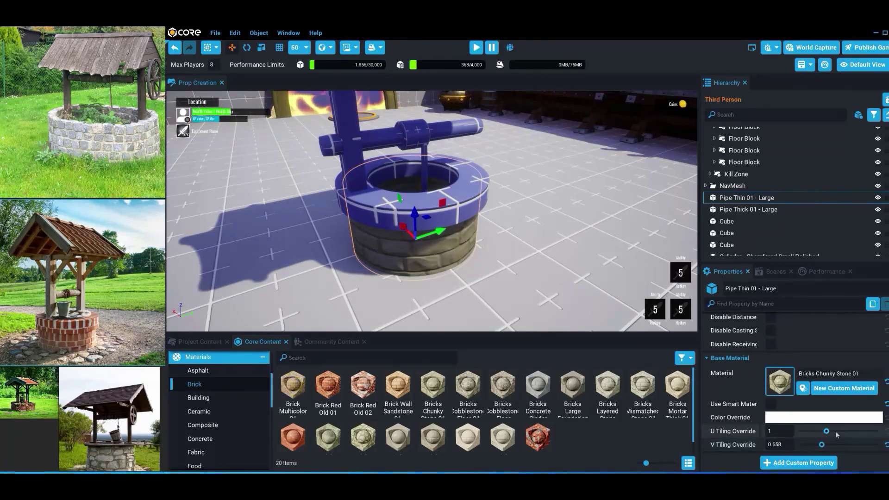
{"action": "left_click", "coordinate": [835, 432]}
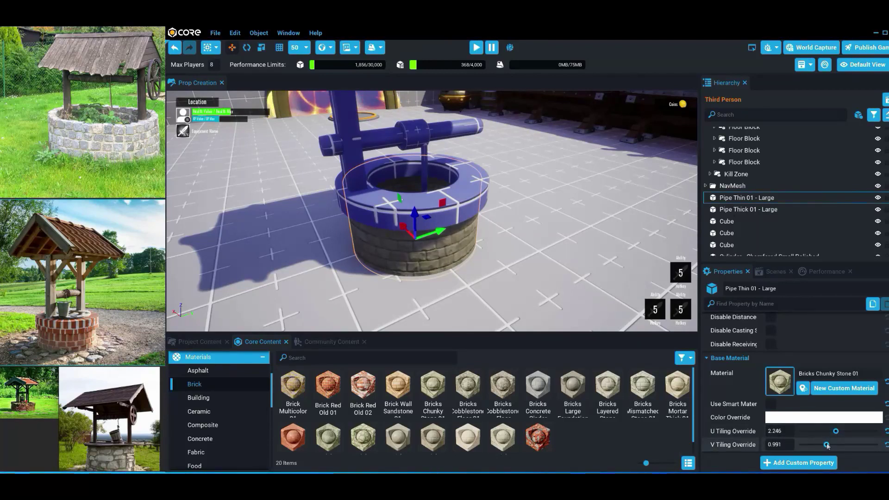
{"action": "scroll", "coordinate": [463, 237], "scroll_direction": "down", "scroll_amount": 5}
{"action": "scroll", "coordinate": [463, 237], "scroll_direction": "up", "scroll_amount": 5}
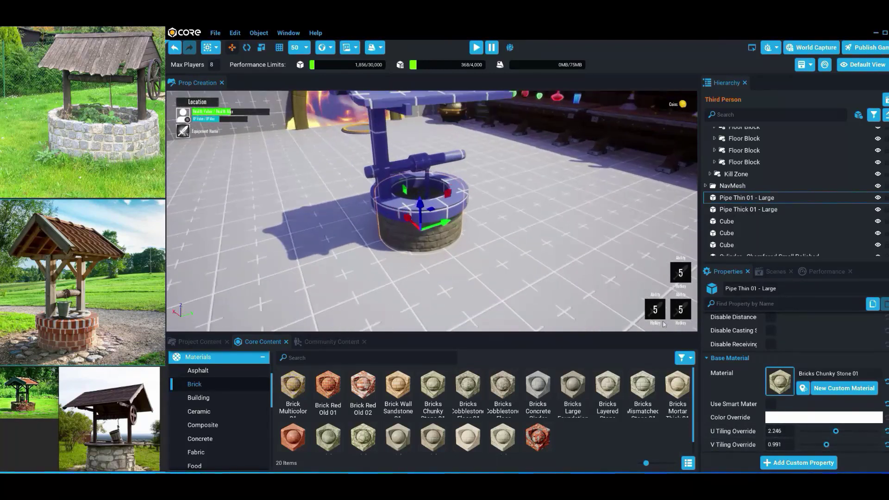
{"action": "scroll", "coordinate": [455, 212], "scroll_direction": "down", "scroll_amount": 1}
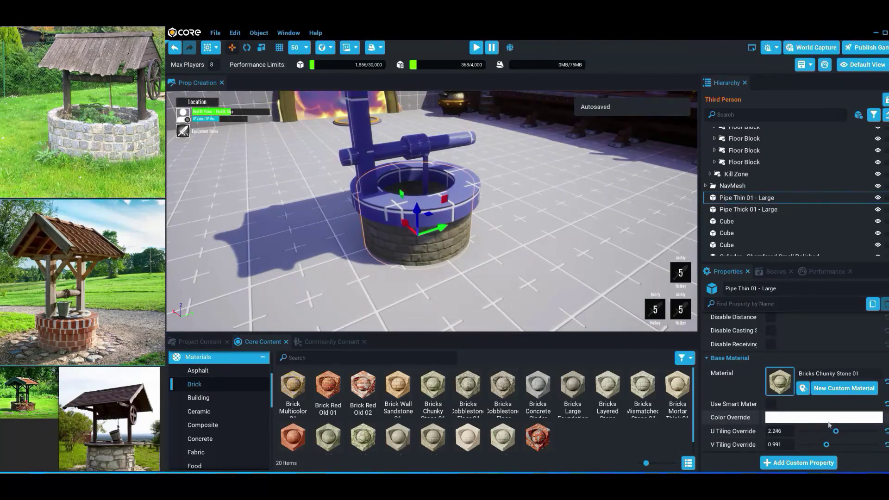
Try a pale yellow and a peach color override on the base pipe's stone material.
{"action": "left_click", "coordinate": [829, 418]}
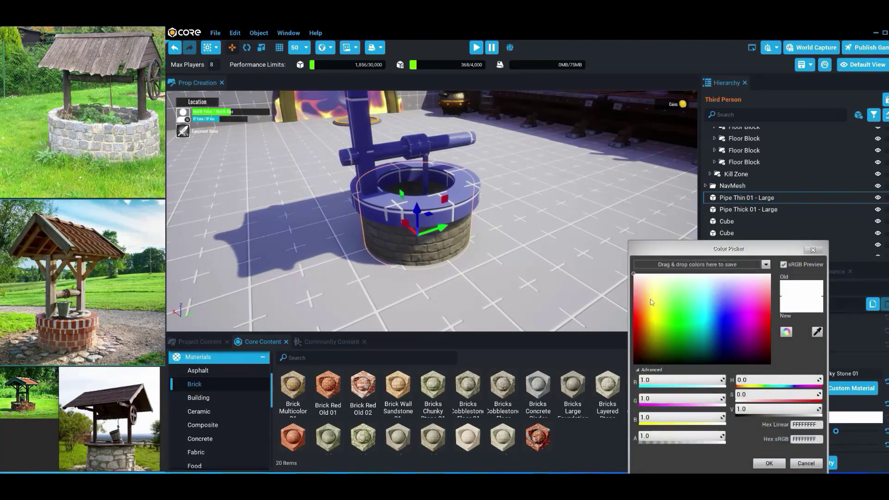
{"action": "left_click", "coordinate": [650, 299]}
{"action": "mouse_move", "coordinate": [664, 301]}
{"action": "left_mouse_down"}
{"action": "mouse_move", "coordinate": [654, 294]}
{"action": "mouse_move", "coordinate": [659, 310]}
{"action": "left_mouse_up"}
{"action": "left_click", "coordinate": [768, 463]}
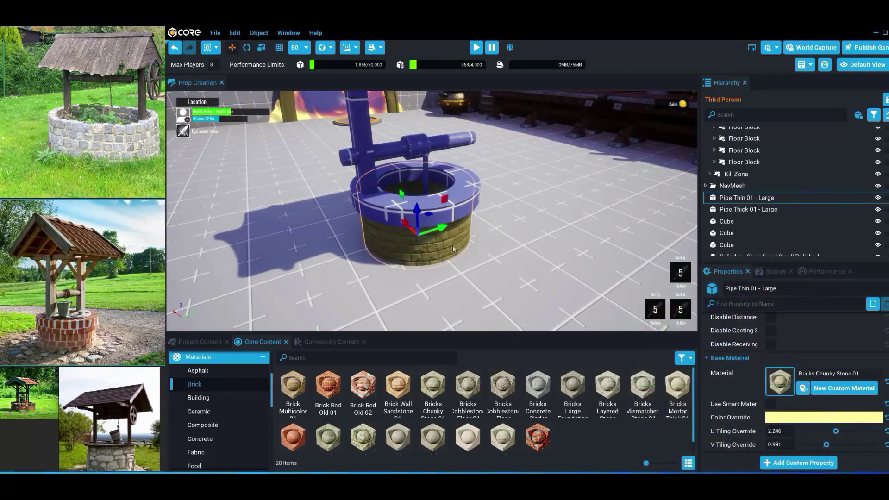
{"action": "left_click", "coordinate": [788, 417]}
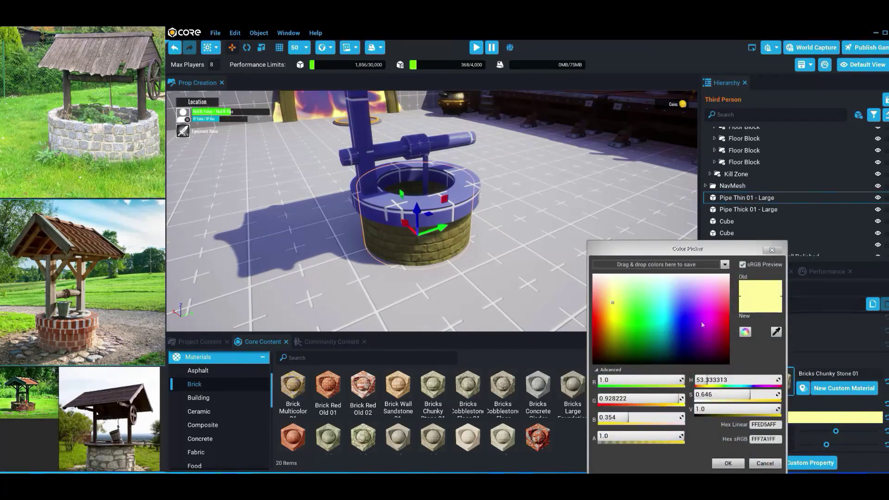
{"action": "left_click", "coordinate": [603, 303]}
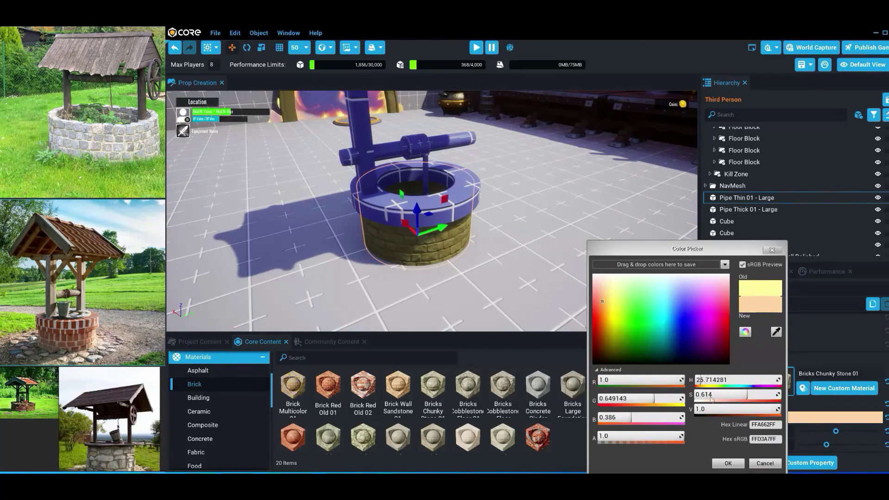
{"action": "left_click", "coordinate": [730, 462]}
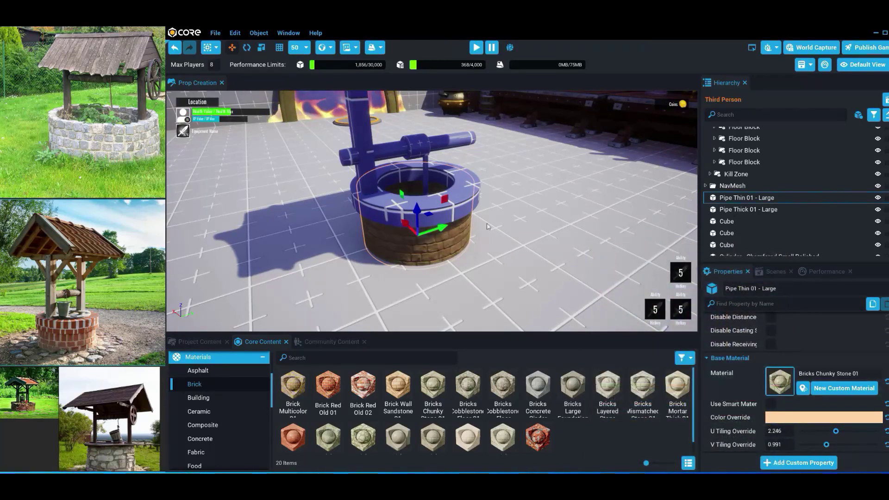
Set the base pipe's color override to a near-white tint, hex sRGB FFF7F7FF.
{"action": "scroll", "coordinate": [527, 179], "scroll_direction": "down", "scroll_amount": 3}
{"action": "scroll", "coordinate": [568, 143], "scroll_direction": "up", "scroll_amount": 3}
{"action": "left_click", "coordinate": [823, 418]}
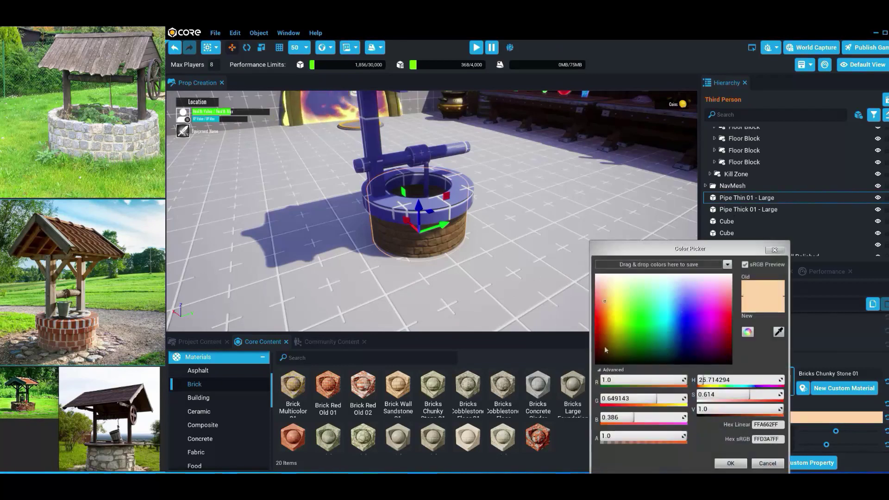
{"action": "left_click", "coordinate": [594, 277]}
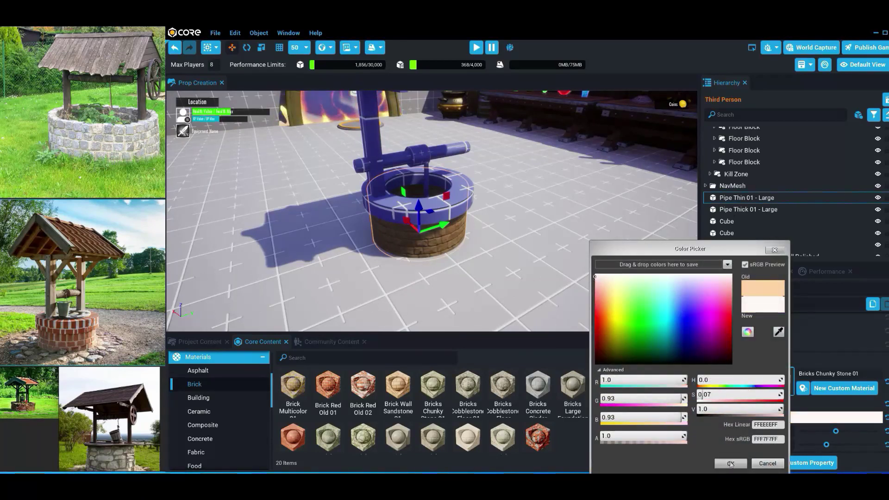
{"action": "left_click", "coordinate": [730, 463]}
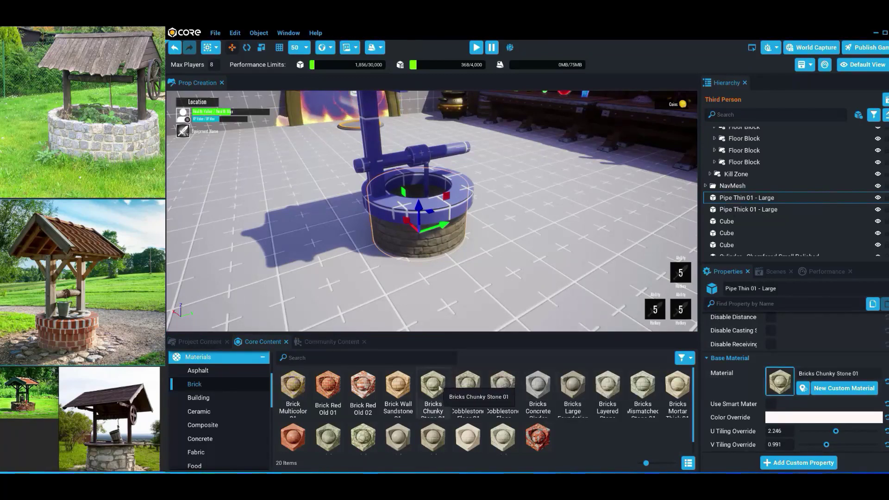
Texture the well's thick rim with Bricks Chunky Stone 01, with smart material off and a higher U tiling.
{"action": "left_click_drag", "start_coordinate": [439, 377], "coordinate": [445, 207]}
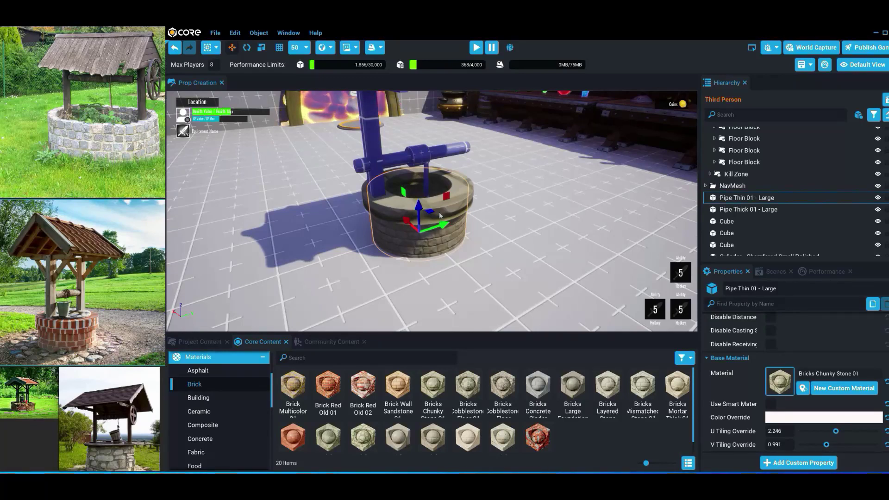
{"action": "left_click", "coordinate": [442, 212]}
{"action": "key", "text": "f"}
{"action": "scroll", "coordinate": [437, 215], "scroll_direction": "down", "scroll_amount": 2}
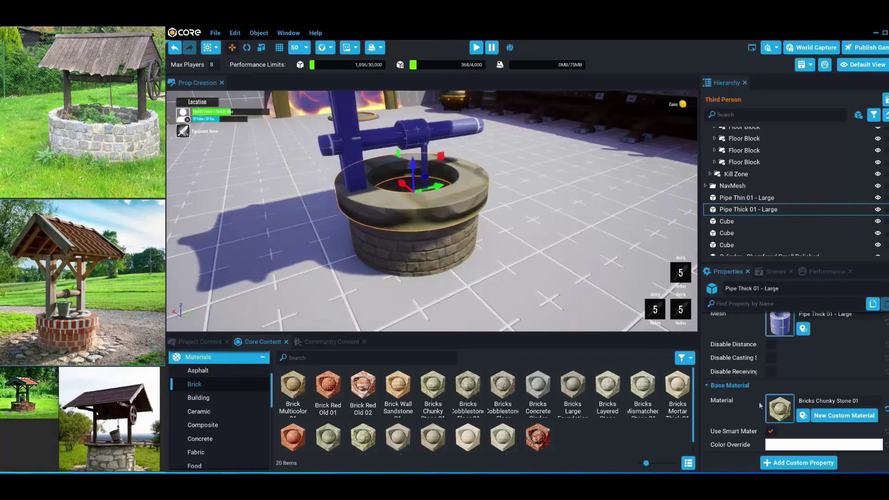
{"action": "left_click", "coordinate": [771, 431]}
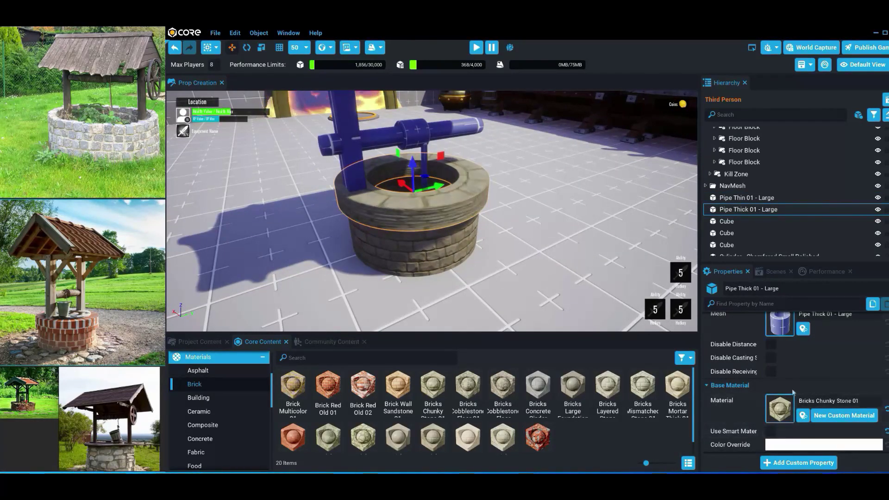
{"action": "scroll", "coordinate": [829, 435], "scroll_direction": "down", "scroll_amount": 1}
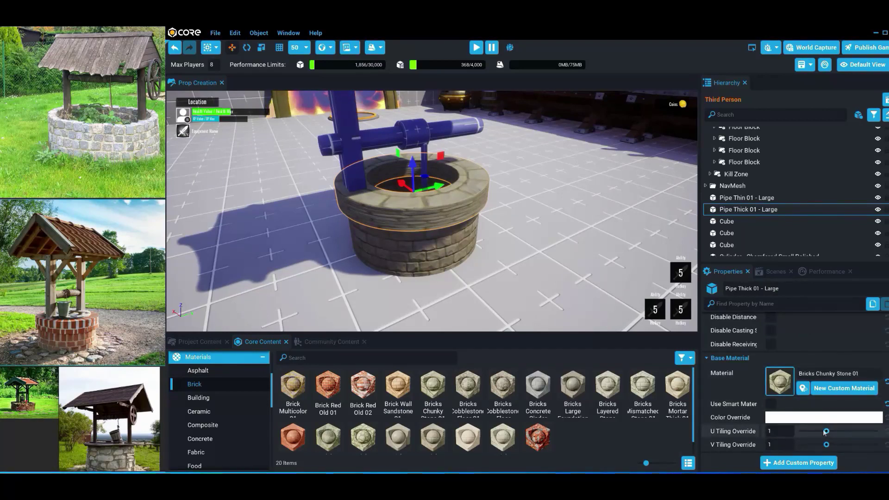
{"action": "mouse_move", "coordinate": [825, 432]}
{"action": "left_mouse_down"}
{"action": "mouse_move", "coordinate": [813, 432]}
{"action": "mouse_move", "coordinate": [825, 431]}
{"action": "mouse_move", "coordinate": [811, 445]}
{"action": "mouse_move", "coordinate": [837, 433]}
{"action": "left_mouse_up"}
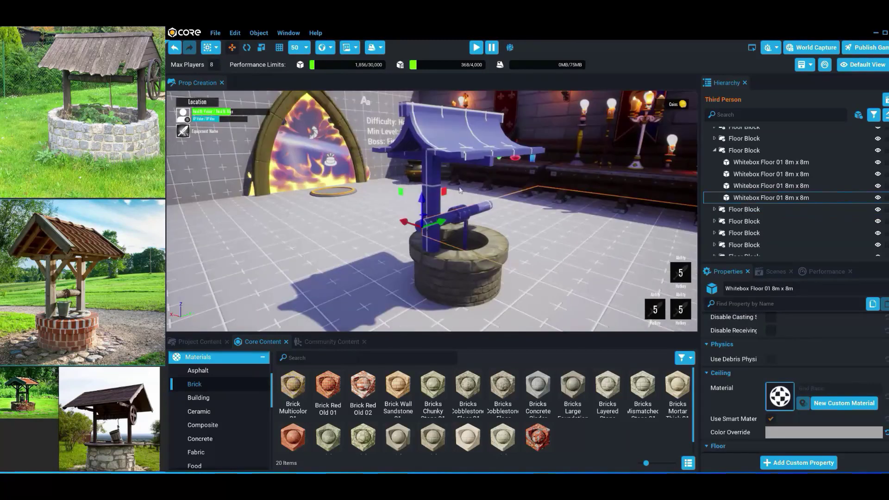
Apply Wood 9 Slice Crate 01 from the Wood materials to the upright cube post.
{"action": "left_click", "coordinate": [431, 208]}
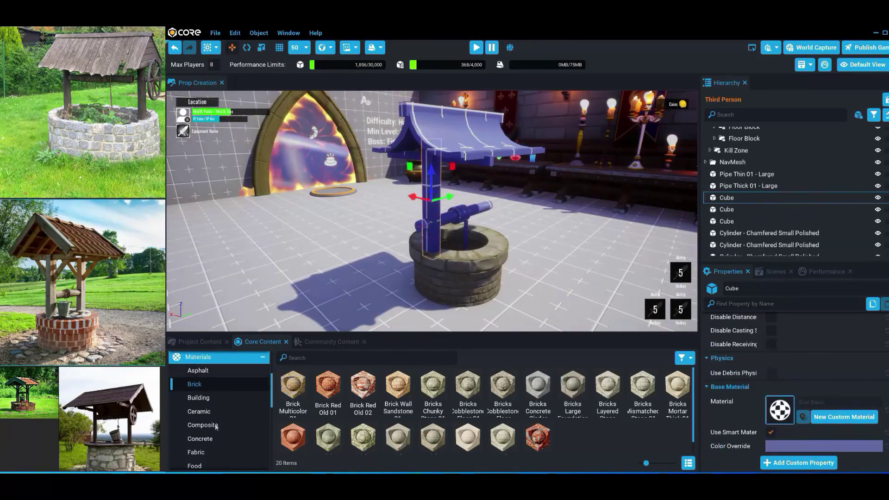
{"action": "scroll", "coordinate": [215, 427], "scroll_direction": "down", "scroll_amount": 5}
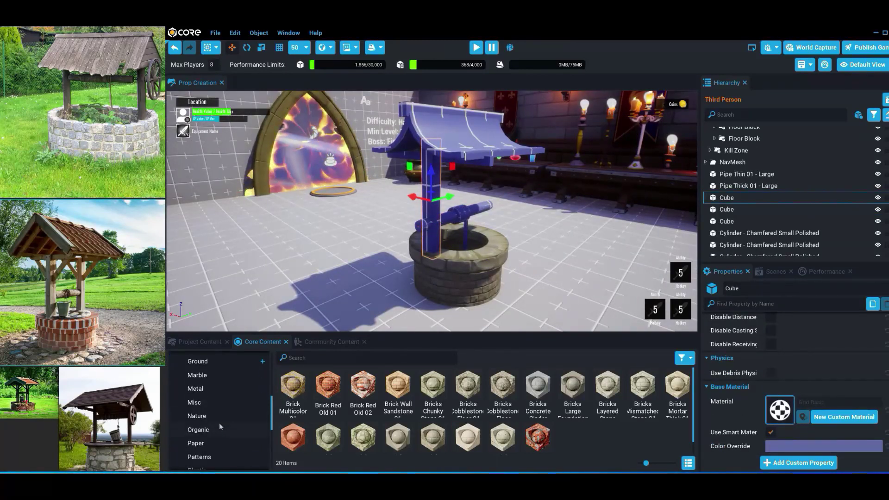
{"action": "scroll", "coordinate": [219, 423], "scroll_direction": "down", "scroll_amount": 5}
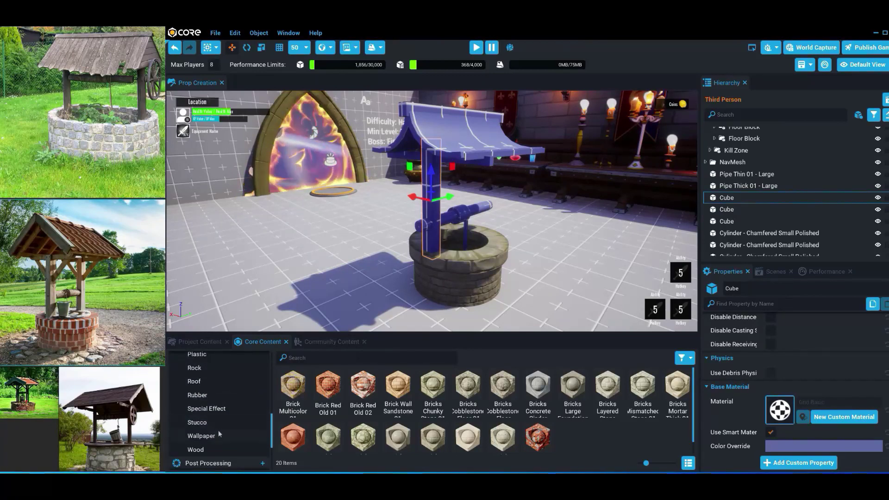
{"action": "left_click", "coordinate": [206, 451]}
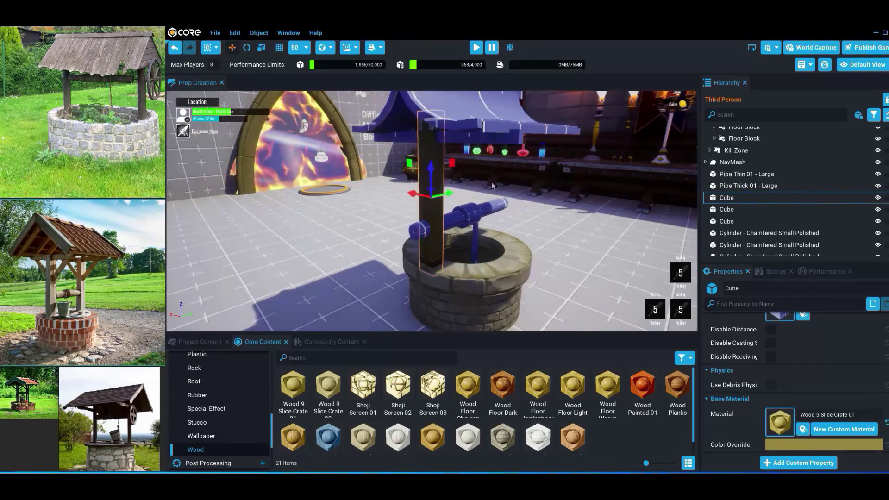
Apply Wood 9 Slice Crate 01 to the horizontal cube beam under the roof.
{"action": "left_click", "coordinate": [599, 177]}
{"action": "scroll", "coordinate": [439, 178], "scroll_direction": "down", "scroll_amount": 2}
{"action": "left_click_drag", "start_coordinate": [439, 178], "coordinate": [462, 170], "text": "alt"}
{"action": "left_click", "coordinate": [435, 151]}
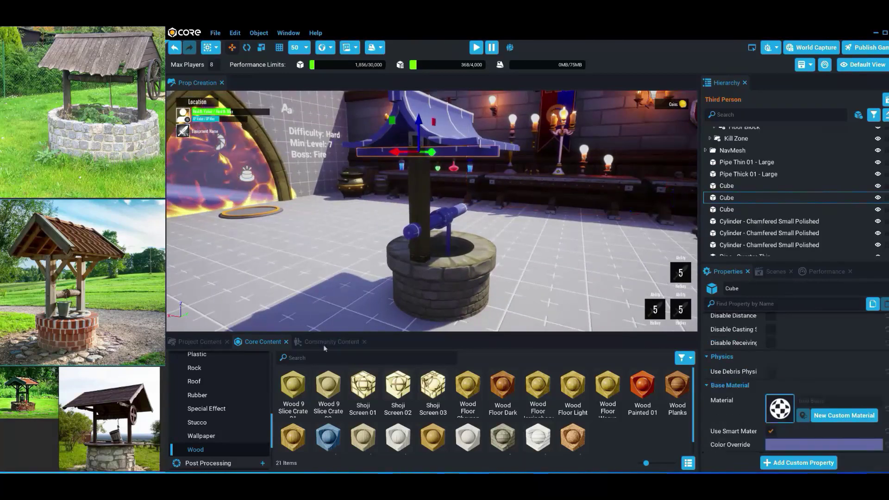
{"action": "left_click_drag", "start_coordinate": [293, 385], "coordinate": [387, 153]}
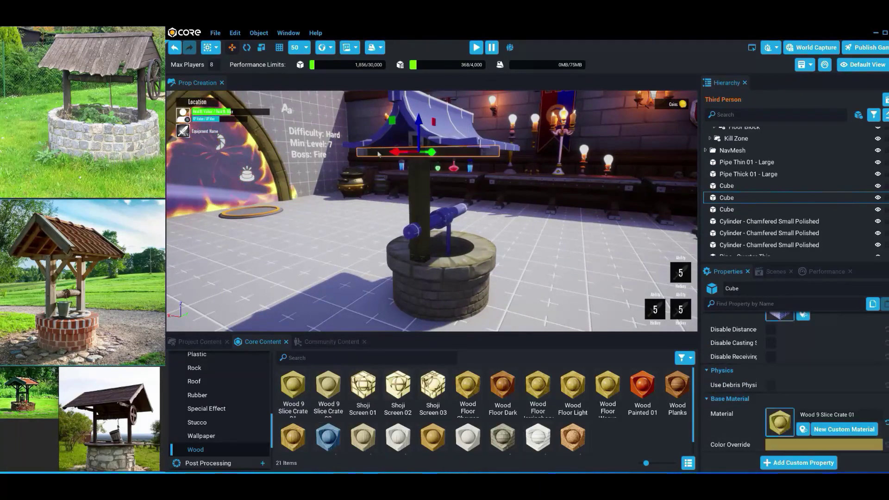
Apply Wood 9 Slice Crate 01 to the outer curved Pipe - Quarter Thin that frames the front roof slope.
{"action": "left_click", "coordinate": [556, 167]}
{"action": "left_click_drag", "start_coordinate": [555, 167], "coordinate": [455, 200], "text": "alt"}
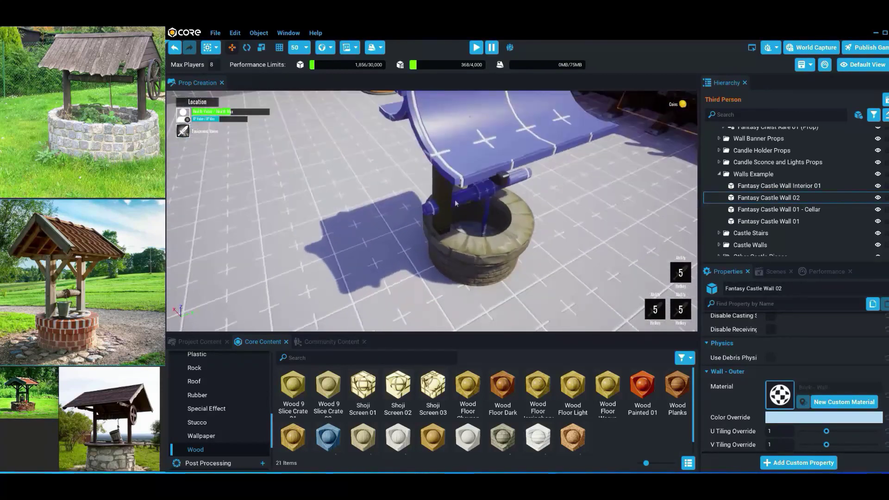
{"action": "left_click", "coordinate": [436, 165]}
{"action": "key", "text": "f"}
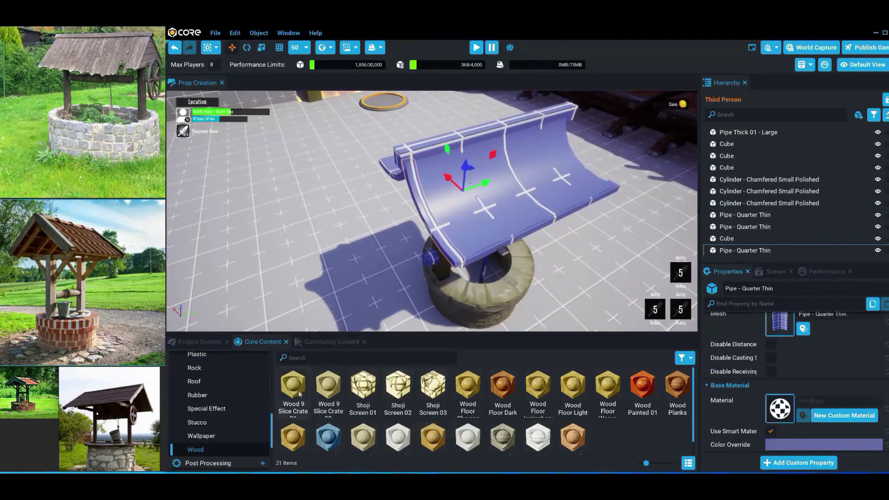
{"action": "left_click_drag", "start_coordinate": [292, 384], "coordinate": [446, 253]}
Apply Wood 9 Slice Crate 01 to the long cube along the roof's lower front edge.
{"action": "left_click", "coordinate": [541, 216]}
{"action": "key", "text": "f"}
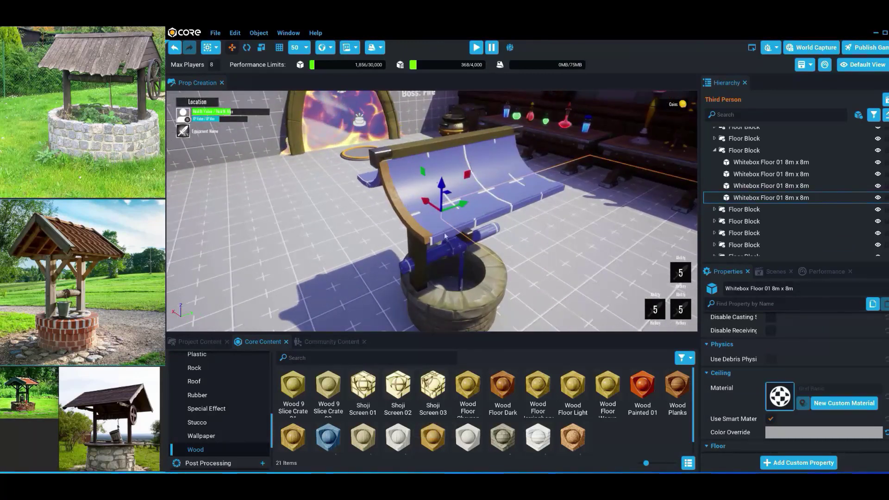
{"action": "left_click", "coordinate": [443, 230]}
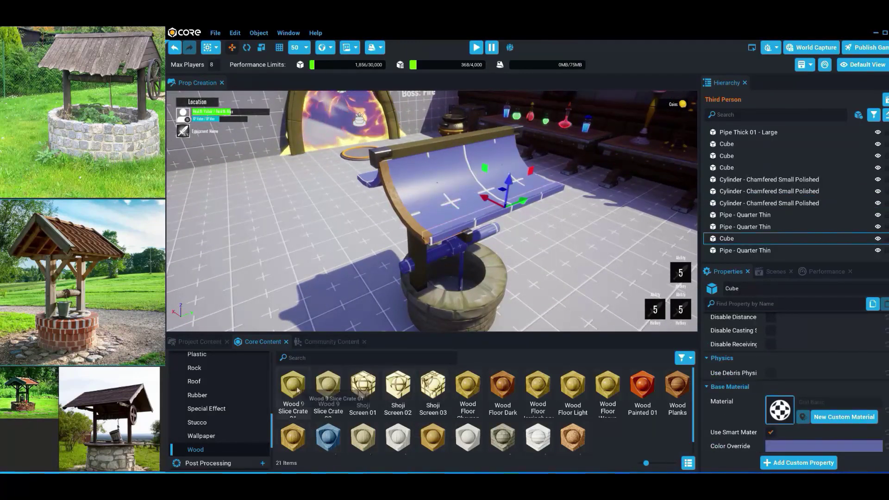
{"action": "left_click_drag", "start_coordinate": [293, 385], "coordinate": [450, 234]}
{"action": "left_click", "coordinate": [451, 233]}
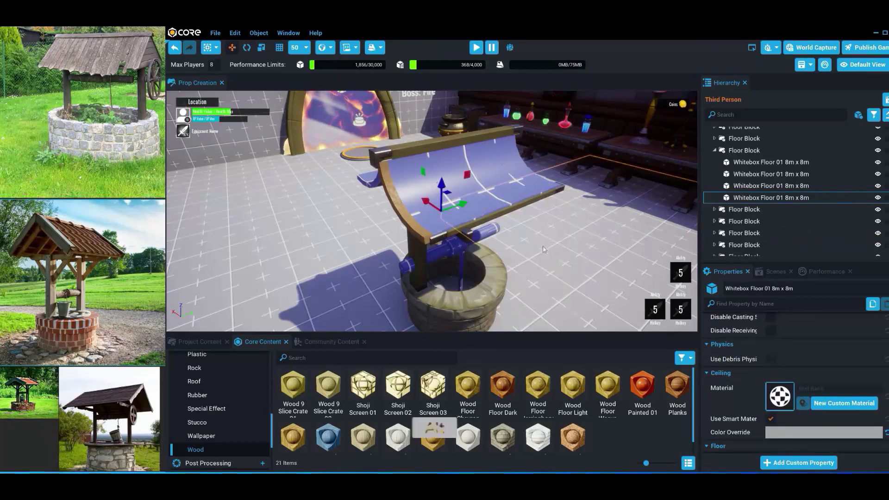
Scale the cube along the roof's lower front edge slightly longer so its ends extend past the roof frame.
{"action": "key", "text": "r"}
{"action": "left_click", "coordinate": [452, 233]}
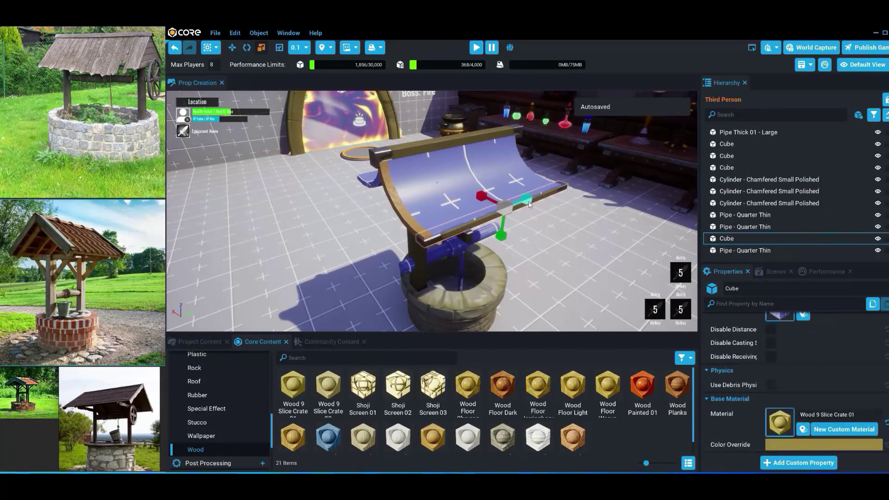
{"action": "left_click", "coordinate": [514, 204]}
{"action": "scroll", "coordinate": [513, 226], "scroll_direction": "down", "scroll_amount": 3}
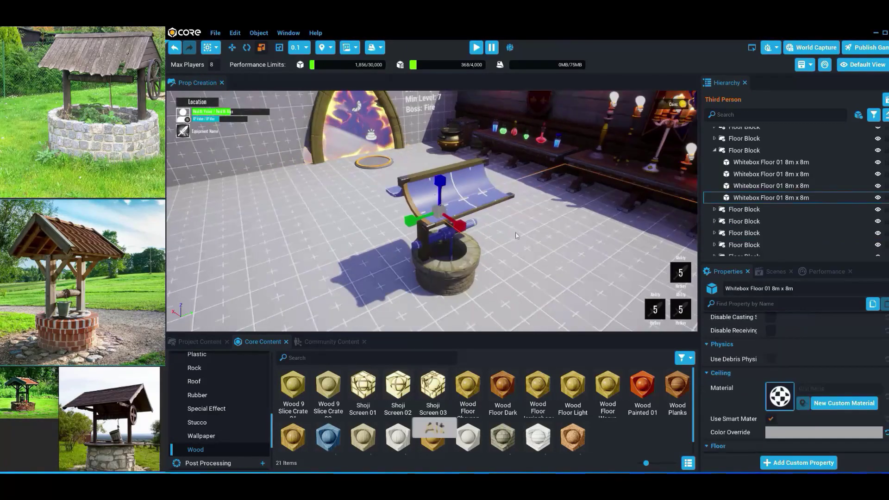
Try Wood Planks and Wood 9 Slice Crate 01 on the horizontal winch cylinder.
{"action": "scroll", "coordinate": [513, 226], "scroll_direction": "up", "scroll_amount": 5}
{"action": "key", "text": "w"}
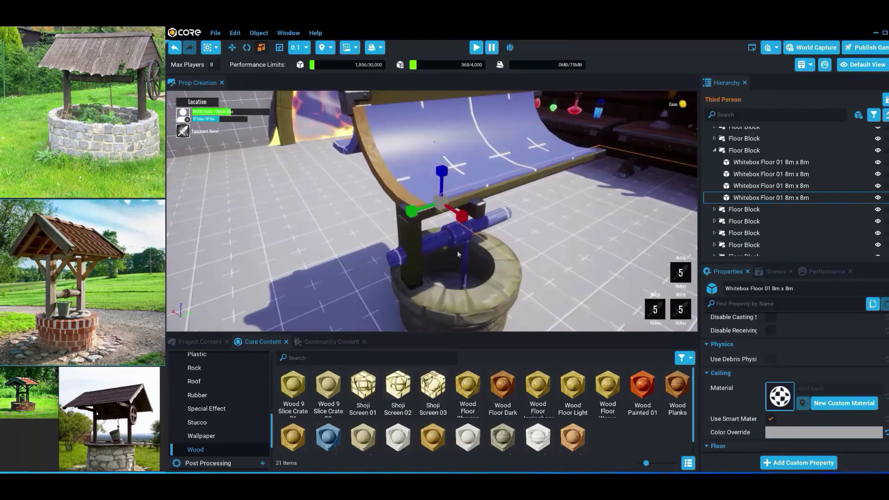
{"action": "left_click", "coordinate": [429, 247]}
{"action": "left_click_drag", "start_coordinate": [292, 435], "coordinate": [432, 259]}
{"action": "scroll", "coordinate": [599, 235], "scroll_direction": "up", "scroll_amount": 2}
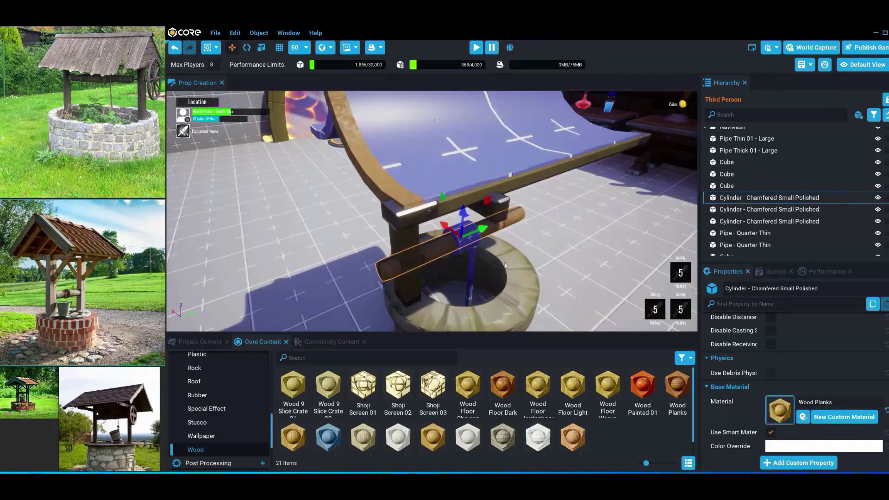
{"action": "scroll", "coordinate": [505, 265], "scroll_direction": "up", "scroll_amount": 2}
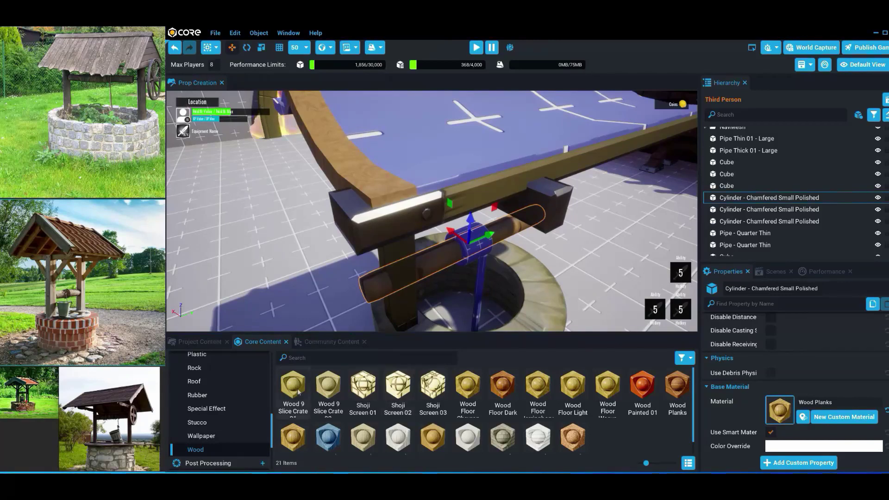
{"action": "left_click_drag", "start_coordinate": [298, 391], "coordinate": [437, 255]}
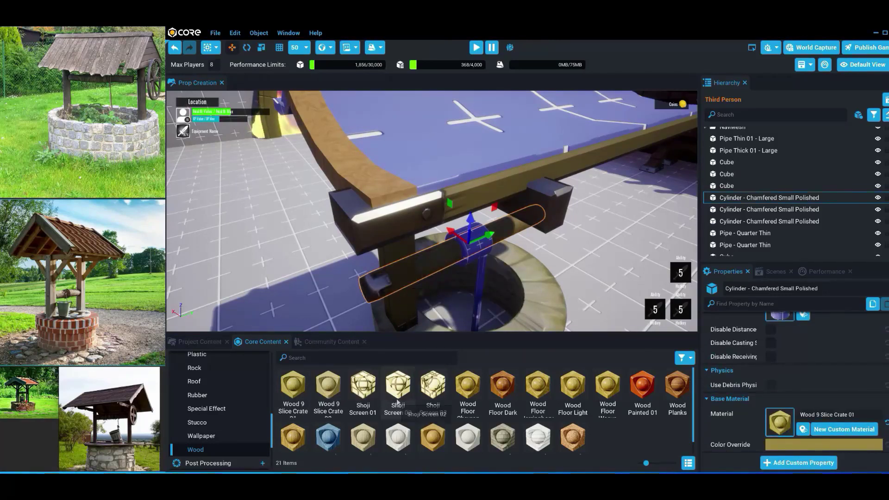
Apply the Wood Raw material to the horizontal winch cylinder.
{"action": "left_click_drag", "start_coordinate": [465, 437], "coordinate": [440, 267]}
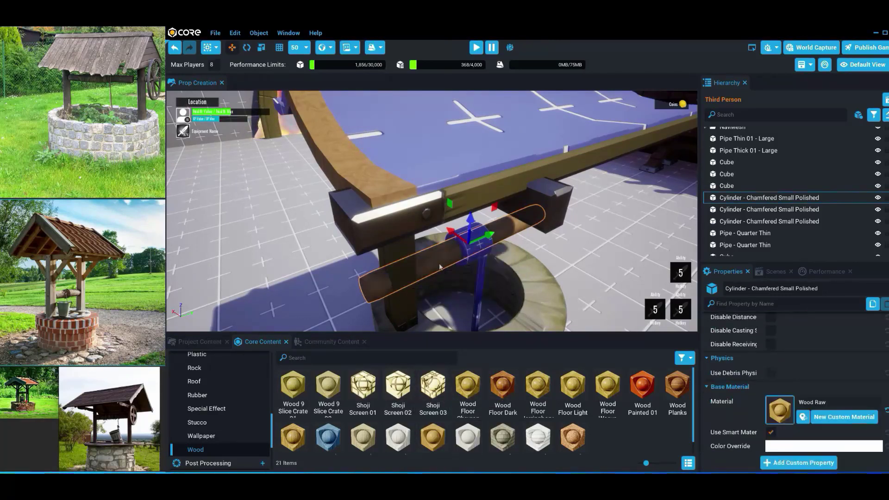
{"action": "left_click", "coordinate": [558, 209]}
{"action": "scroll", "coordinate": [483, 234], "scroll_direction": "down", "scroll_amount": 4}
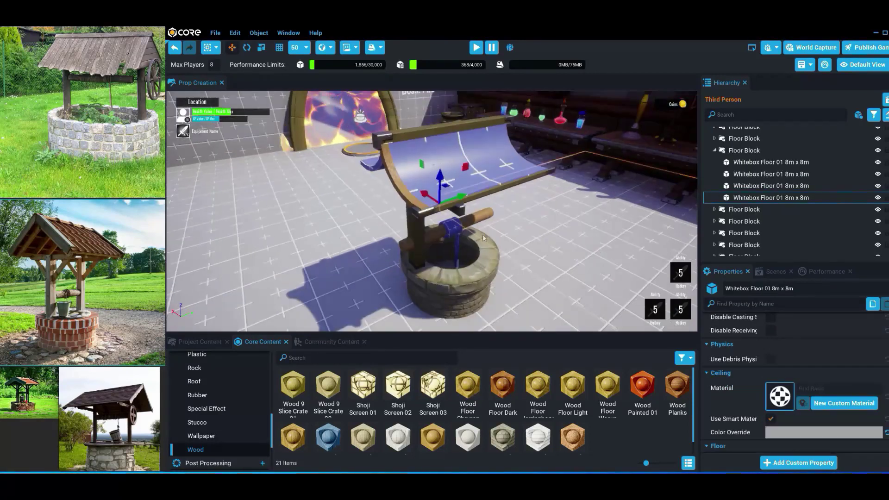
Search the core content for "rope" and apply the Rope material to the short cylinder around the winch.
{"action": "scroll", "coordinate": [483, 234], "scroll_direction": "up", "scroll_amount": 2}
{"action": "scroll", "coordinate": [511, 231], "scroll_direction": "down", "scroll_amount": 2}
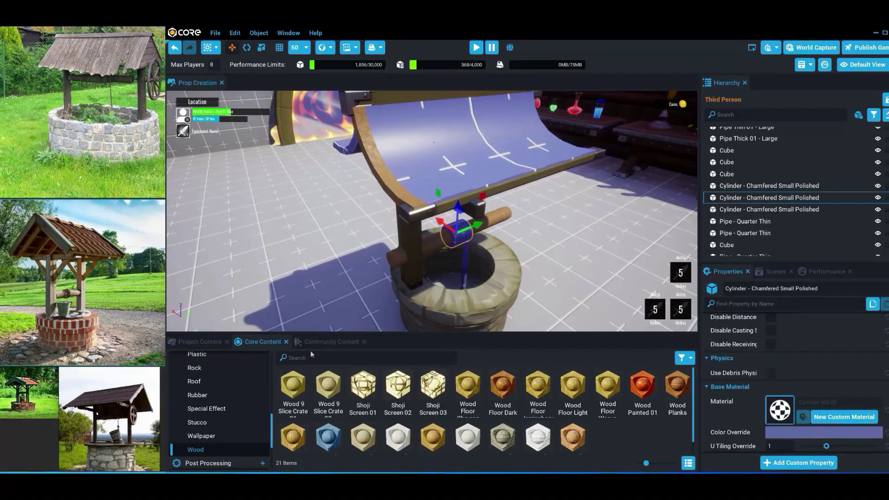
{"action": "left_click", "coordinate": [311, 357]}
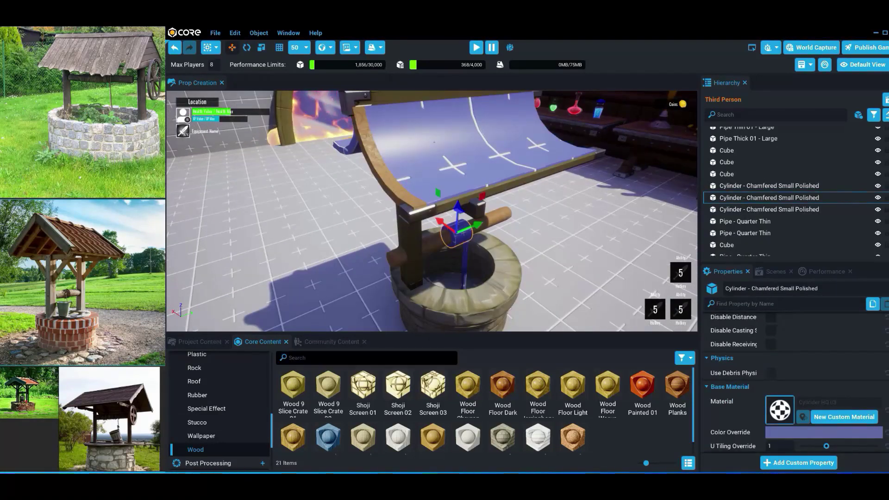
{"action": "type", "text": "rope"}
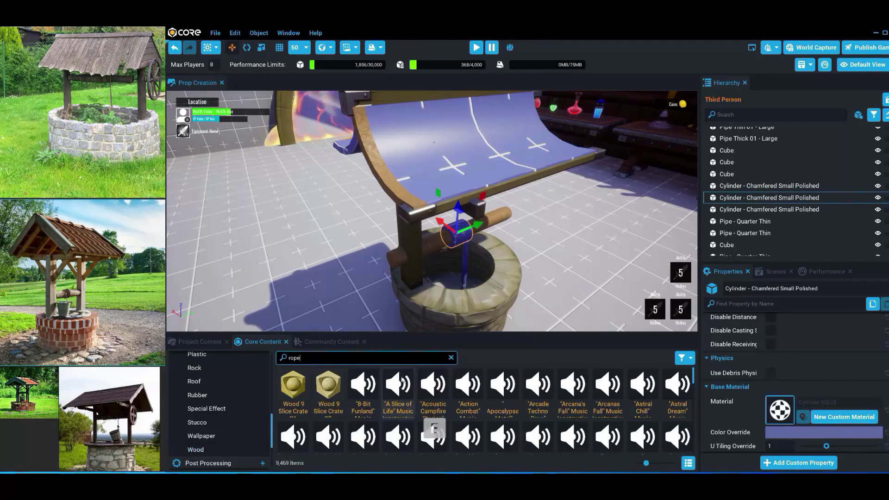
{"action": "scroll", "coordinate": [492, 399], "scroll_direction": "down", "scroll_amount": 2}
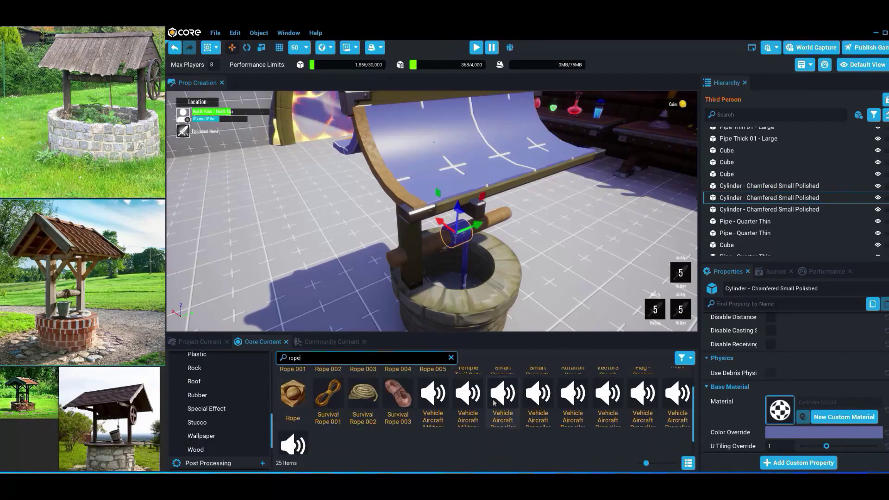
{"action": "left_click_drag", "start_coordinate": [286, 389], "coordinate": [459, 240]}
Turn off smart material on the rope coil and set its U tiling override to about 1.315.
{"action": "scroll", "coordinate": [463, 242], "scroll_direction": "up", "scroll_amount": 4}
{"action": "left_click", "coordinate": [553, 256], "text": "alt"}
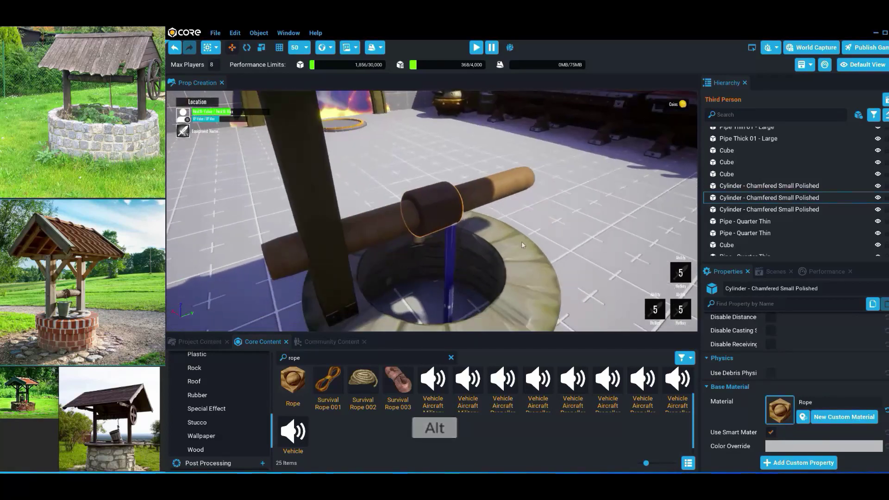
{"action": "scroll", "coordinate": [481, 219], "scroll_direction": "up", "scroll_amount": 2}
{"action": "scroll", "coordinate": [780, 424], "scroll_direction": "down", "scroll_amount": 1}
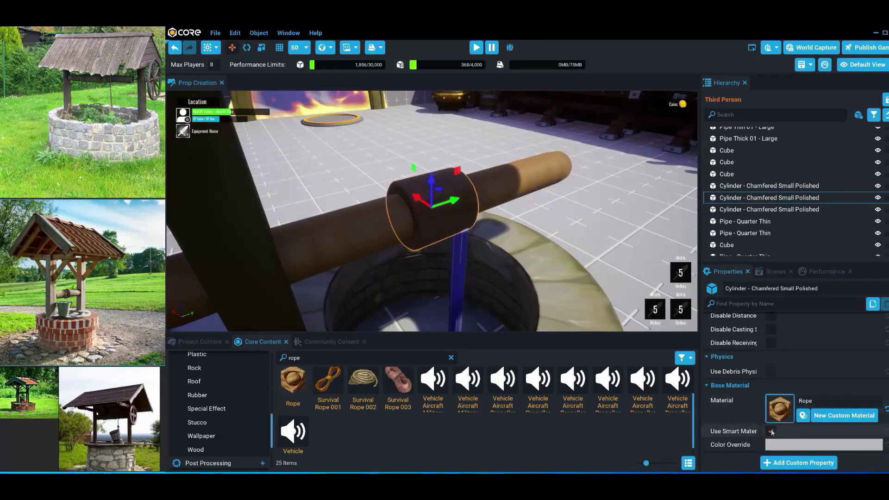
{"action": "left_click", "coordinate": [770, 431]}
{"action": "scroll", "coordinate": [815, 431], "scroll_direction": "down", "scroll_amount": 1}
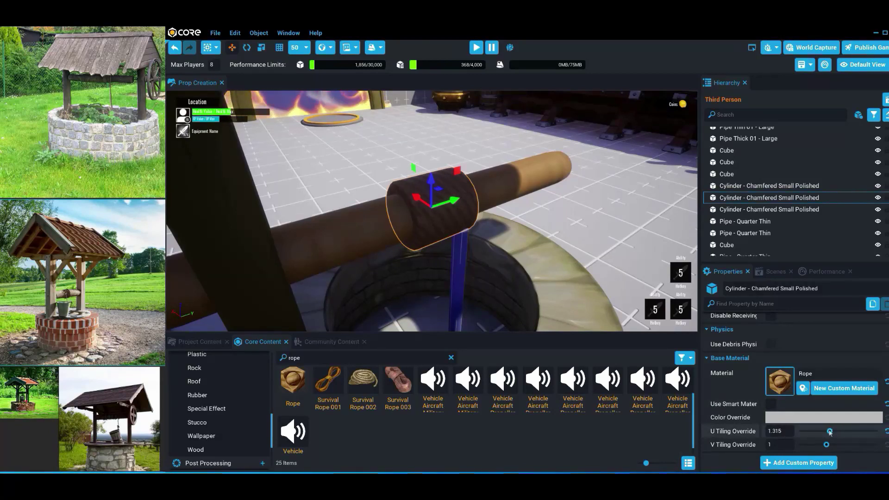
Set the rope coil's color override to white, hex sRGB FFFFFFFF.
{"action": "left_click", "coordinate": [609, 232]}
{"action": "scroll", "coordinate": [462, 237], "scroll_direction": "down", "scroll_amount": 3}
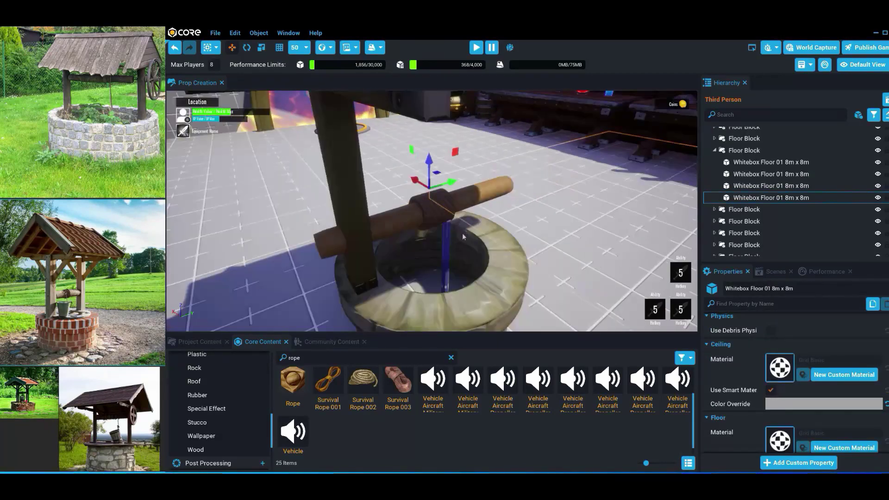
{"action": "left_click_drag", "start_coordinate": [462, 236], "coordinate": [458, 218], "text": "alt"}
{"action": "scroll", "coordinate": [458, 218], "scroll_direction": "up", "scroll_amount": 2}
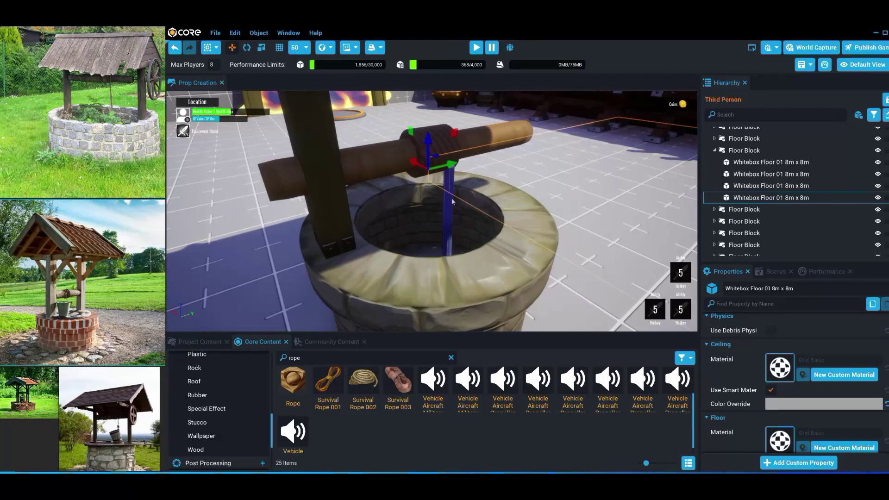
{"action": "left_click", "coordinate": [442, 141]}
{"action": "left_click", "coordinate": [824, 417]}
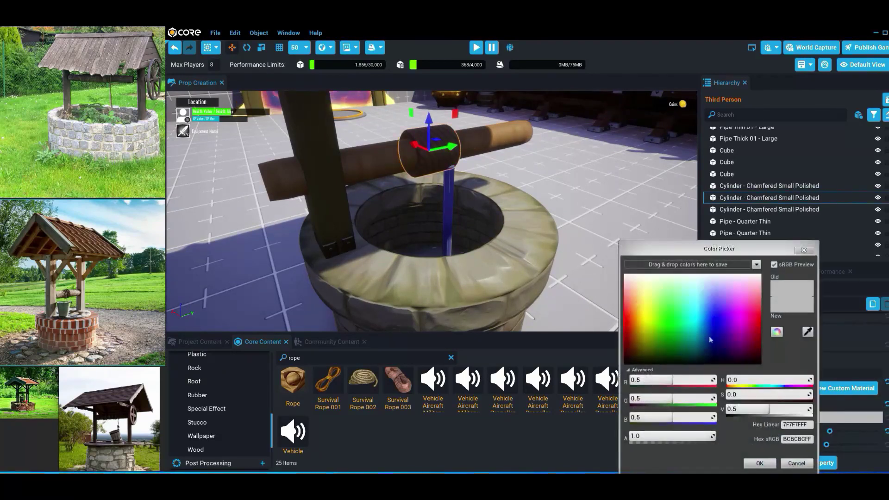
{"action": "left_click_drag", "start_coordinate": [634, 280], "coordinate": [621, 271]}
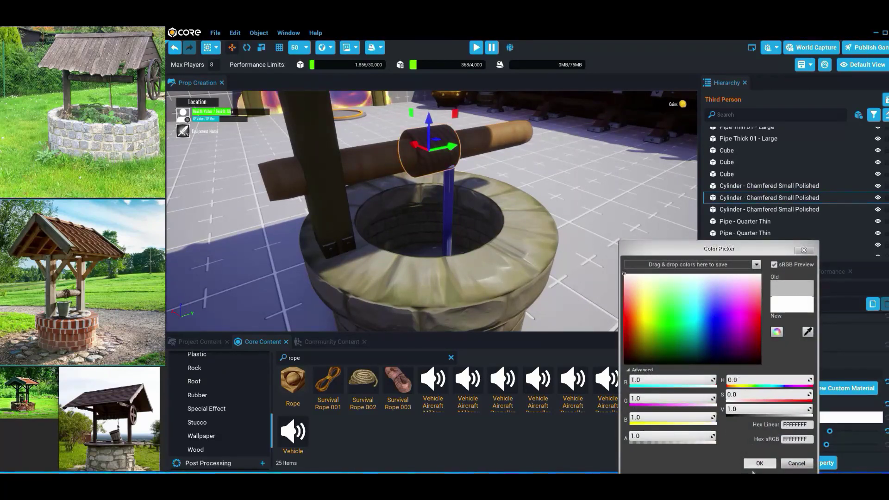
{"action": "left_click", "coordinate": [756, 463]}
Apply the Rope material to the thin vertical cylinder hanging from the winch into the well.
{"action": "left_click", "coordinate": [451, 208]}
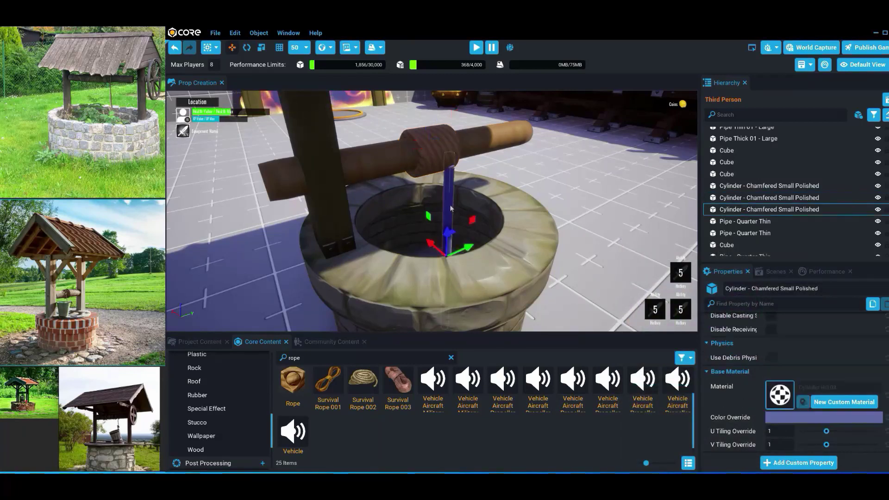
{"action": "left_click_drag", "start_coordinate": [288, 389], "coordinate": [448, 190]}
{"action": "scroll", "coordinate": [516, 195], "scroll_direction": "down", "scroll_amount": 4}
Open the Roof materials and try the round shingles on the front curved roof panel.
{"action": "left_click", "coordinate": [505, 202]}
{"action": "right_click_drag", "start_coordinate": [511, 206], "coordinate": [513, 204]}
{"action": "left_click_drag", "start_coordinate": [513, 203], "coordinate": [516, 198], "text": "alt"}
{"action": "right_click_drag", "start_coordinate": [516, 198], "coordinate": [519, 195]}
{"action": "left_click", "coordinate": [481, 199], "text": "alt"}
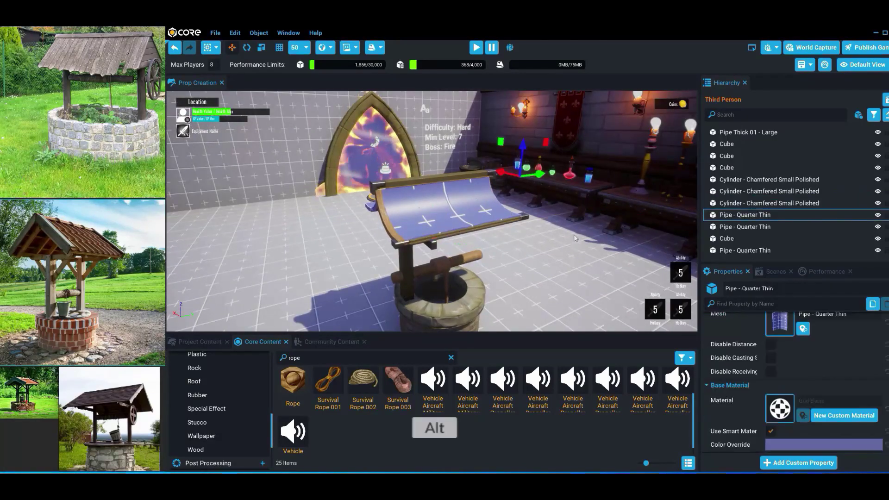
{"action": "middle_click_drag", "start_coordinate": [482, 199], "coordinate": [481, 162], "text": "alt"}
{"action": "scroll", "coordinate": [236, 405], "scroll_direction": "down", "scroll_amount": 2}
{"action": "scroll", "coordinate": [233, 401], "scroll_direction": "up", "scroll_amount": 5}
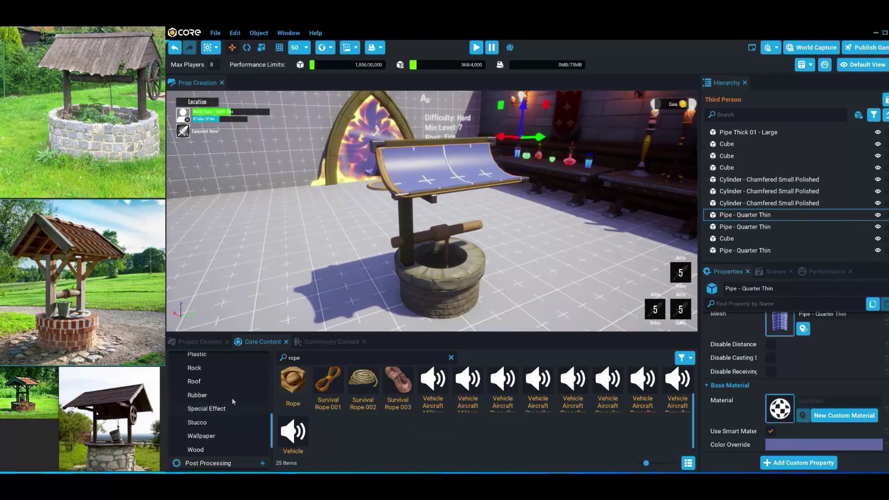
{"action": "left_click", "coordinate": [199, 425]}
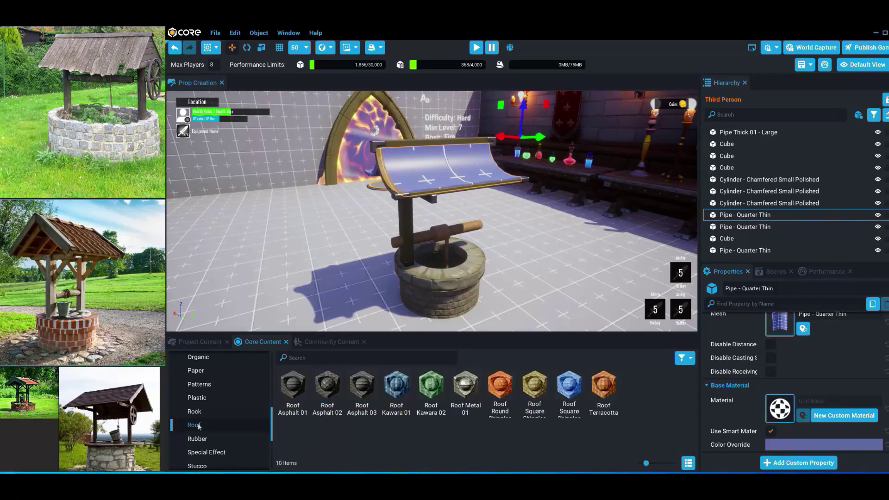
{"action": "left_click_drag", "start_coordinate": [500, 384], "coordinate": [432, 168]}
{"action": "left_click_drag", "start_coordinate": [542, 214], "coordinate": [495, 237], "text": "alt"}
Apply Roof Square Shingles 02 to the front curved roof panel and turn off its smart material.
{"action": "left_click_drag", "start_coordinate": [569, 384], "coordinate": [445, 198]}
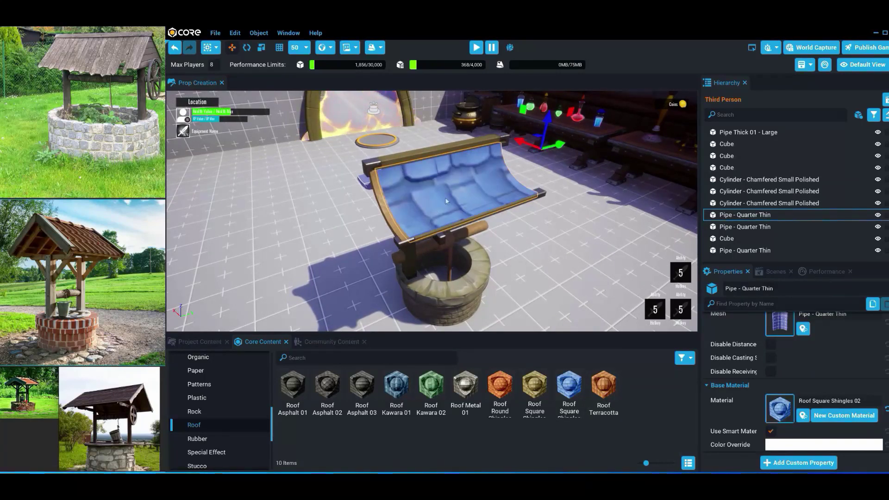
{"action": "left_click", "coordinate": [771, 431]}
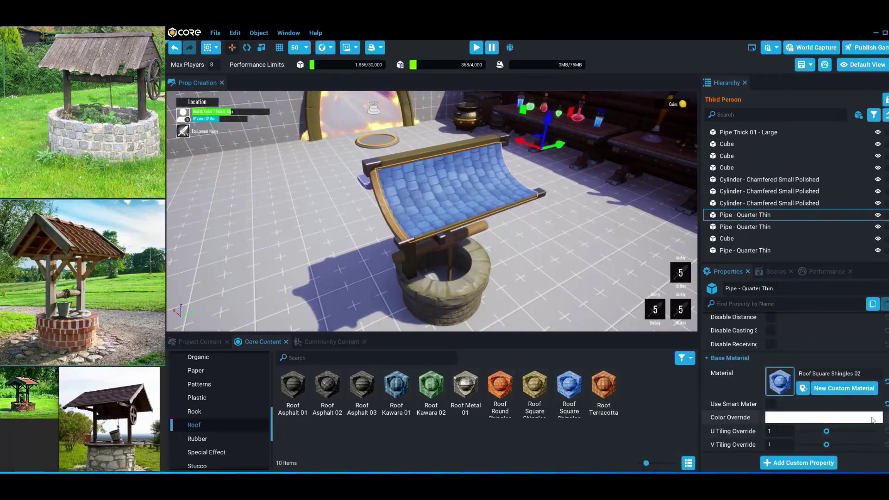
{"action": "scroll", "coordinate": [332, 184], "scroll_direction": "up", "scroll_amount": 3}
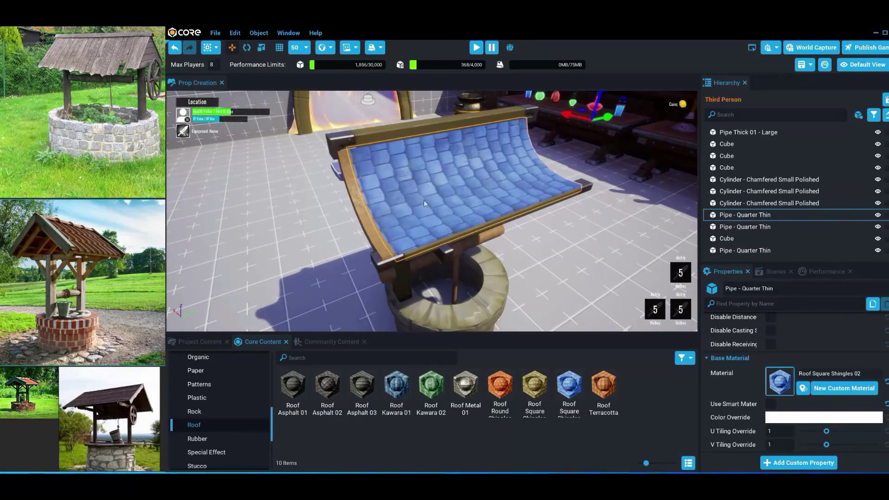
Add an Asset Reference custom property to the front curved roof panel.
{"action": "left_click", "coordinate": [807, 464]}
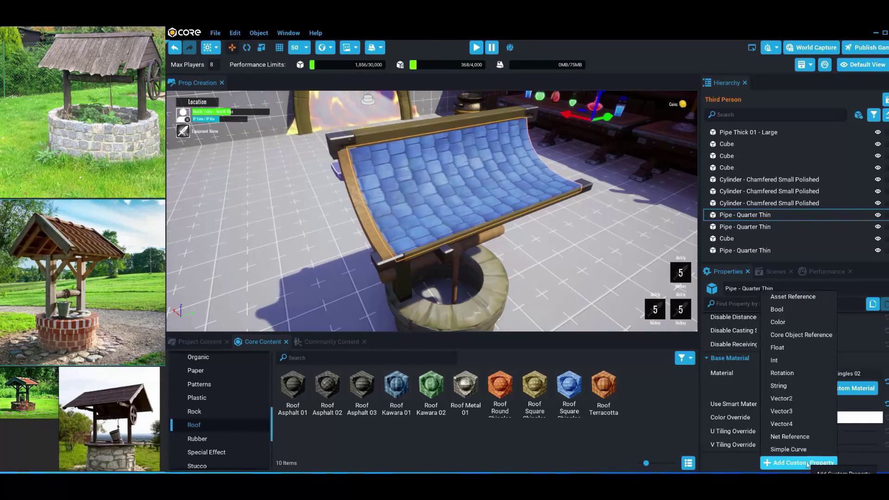
{"action": "left_click", "coordinate": [792, 299]}
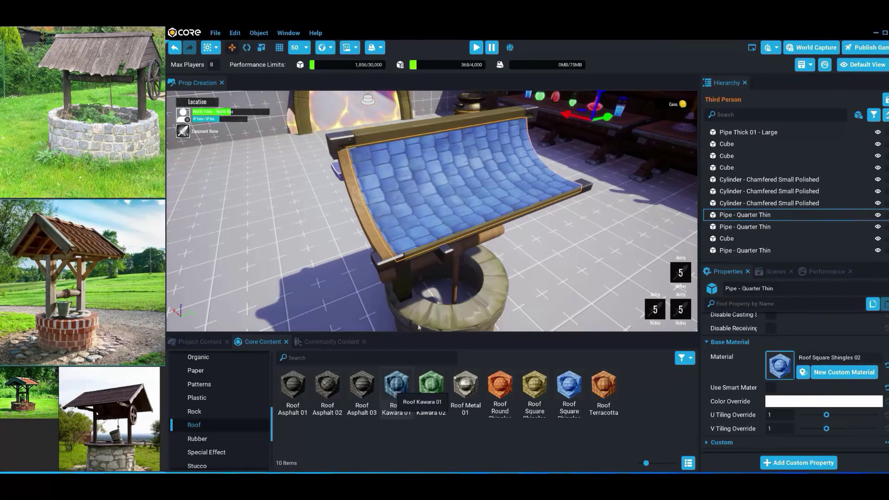
Try the Roof Asphalt 03, 02 and 01 and Roof Metal 01 materials on the front curved roof panel.
{"action": "left_click_drag", "start_coordinate": [418, 327], "coordinate": [476, 181]}
{"action": "left_click_drag", "start_coordinate": [362, 385], "coordinate": [438, 185]}
{"action": "left_click_drag", "start_coordinate": [341, 381], "coordinate": [407, 242]}
{"action": "left_click_drag", "start_coordinate": [288, 399], "coordinate": [448, 146]}
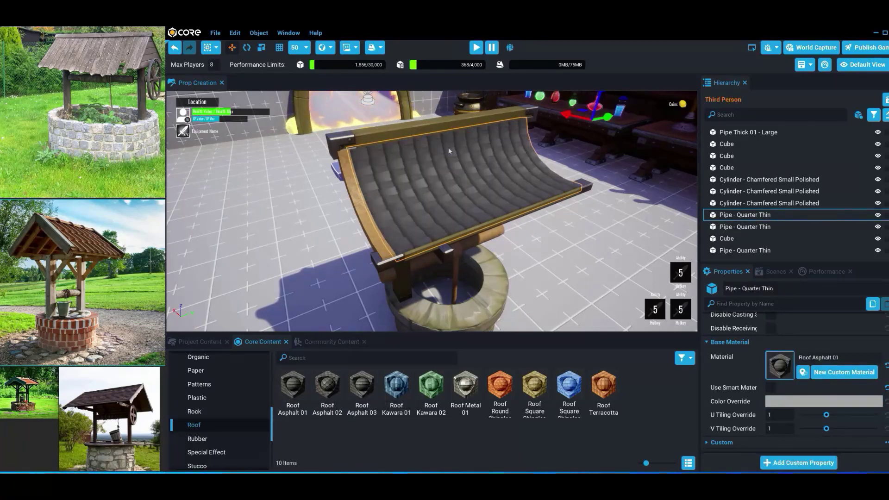
{"action": "left_click_drag", "start_coordinate": [472, 388], "coordinate": [458, 171]}
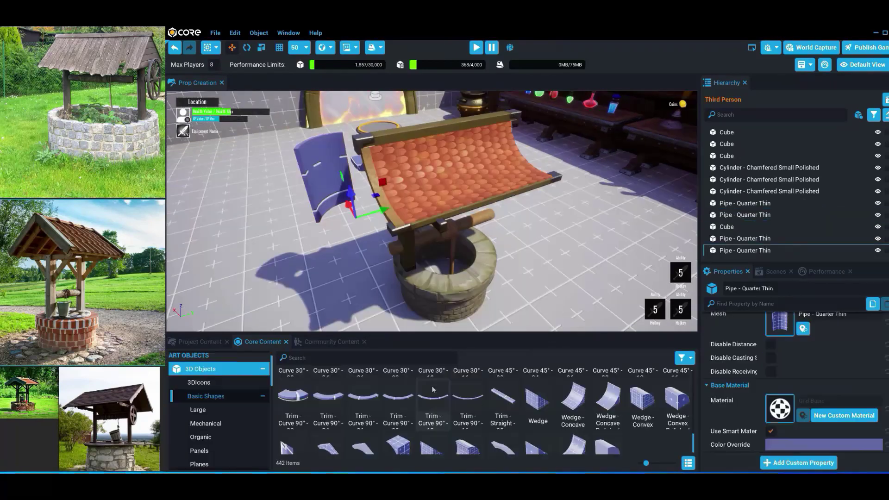
Add a Wedge - Concave basic shape in front of the well and rotate it to face the same way as the front roof panel.
{"action": "left_click_drag", "start_coordinate": [574, 427], "coordinate": [465, 205]}
{"action": "key", "text": "e"}
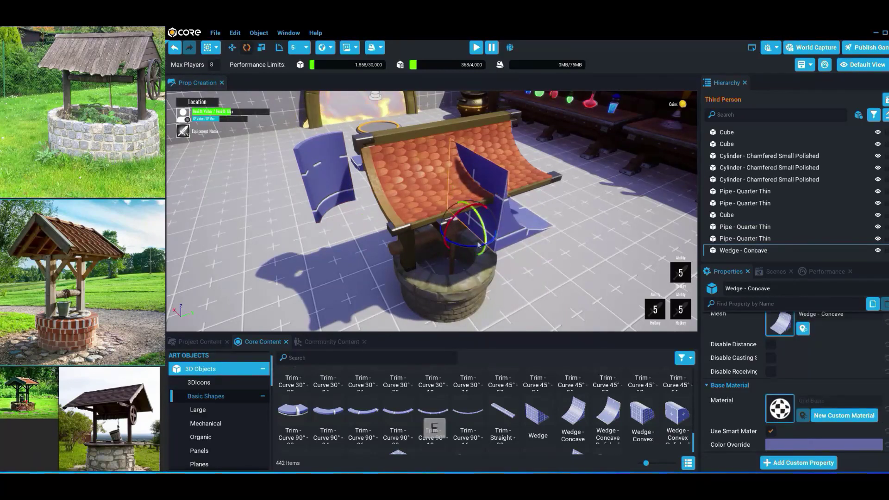
{"action": "left_click_drag", "start_coordinate": [479, 244], "coordinate": [410, 244]}
{"action": "key", "text": "ctrl+z"}
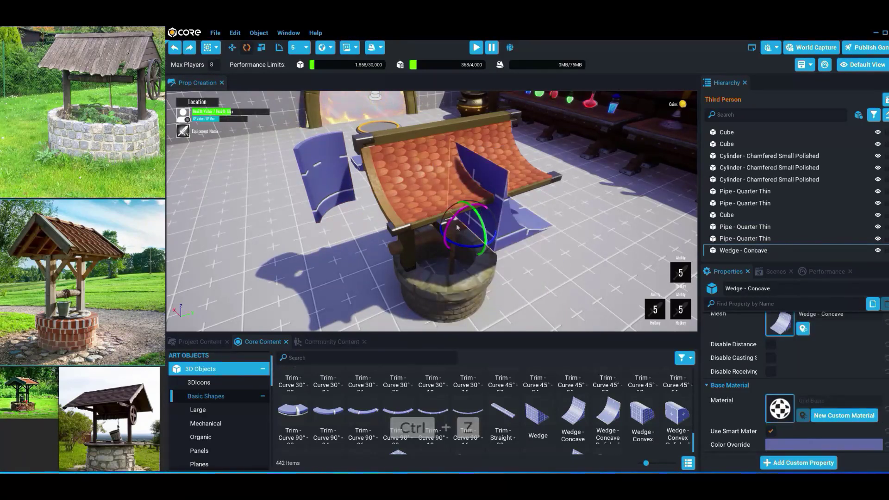
{"action": "left_click_drag", "start_coordinate": [466, 248], "coordinate": [423, 242]}
Raise the concave wedge onto the front of the roof and scale it to match the curve of the shingled panel.
{"action": "key", "text": "w"}
{"action": "left_click_drag", "start_coordinate": [470, 209], "coordinate": [465, 155]}
{"action": "key", "text": "w"}
{"action": "left_click_drag", "start_coordinate": [551, 195], "coordinate": [463, 223], "text": "alt"}
{"action": "key", "text": "g"}
{"action": "left_click_drag", "start_coordinate": [393, 198], "coordinate": [394, 179]}
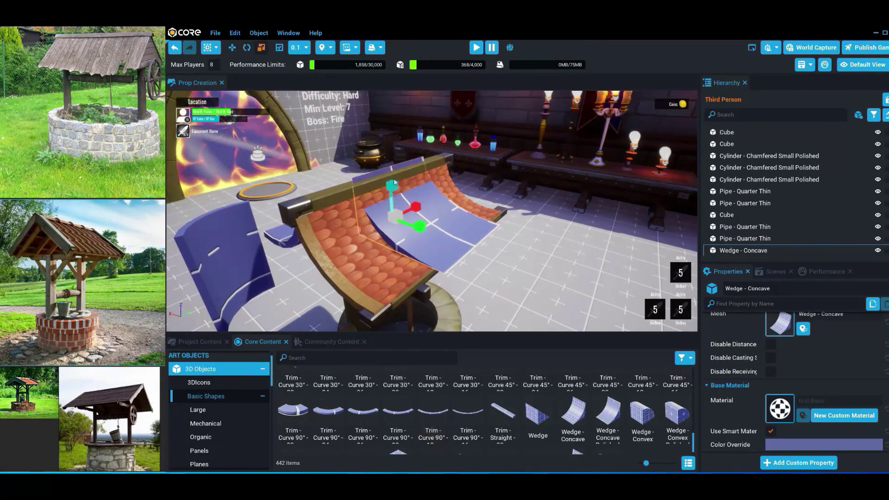
{"action": "left_click_drag", "start_coordinate": [416, 216], "coordinate": [306, 217]}
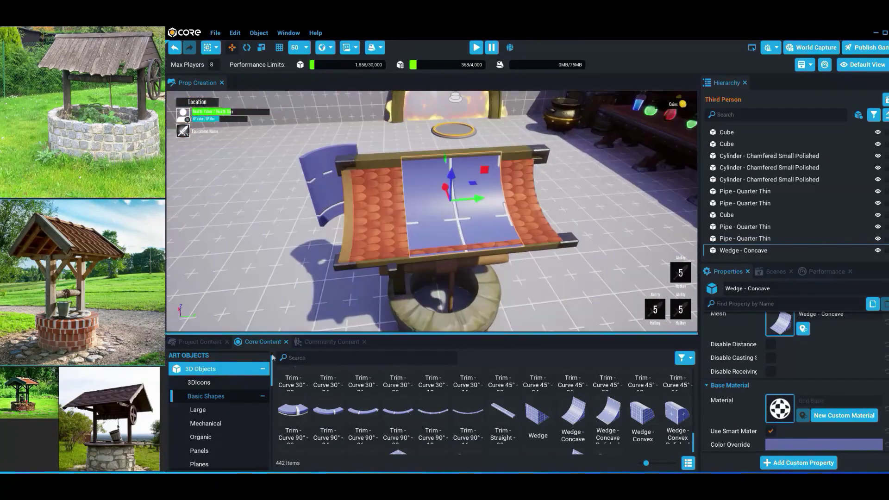
Apply the Roof Round Shingles material to the concave wedge and turn off its smart material.
{"action": "scroll", "coordinate": [227, 409], "scroll_direction": "down", "scroll_amount": 4}
{"action": "scroll", "coordinate": [223, 412], "scroll_direction": "down", "scroll_amount": 10}
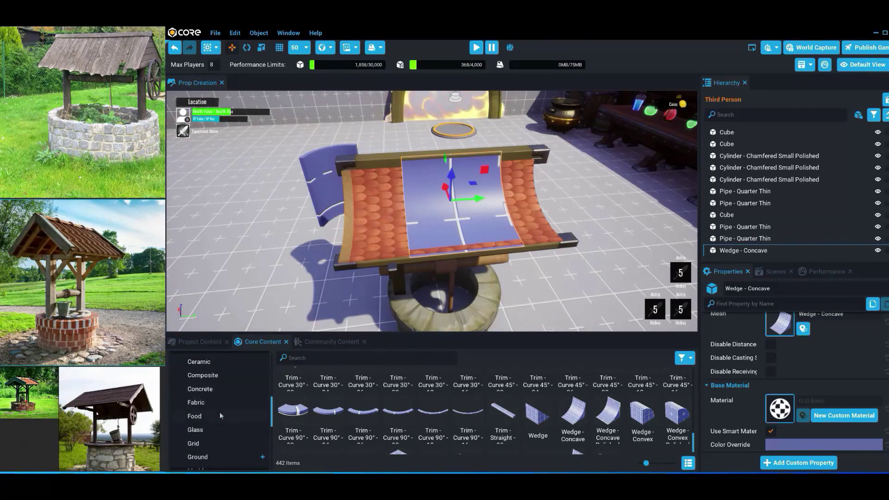
{"action": "scroll", "coordinate": [221, 418], "scroll_direction": "down", "scroll_amount": 3}
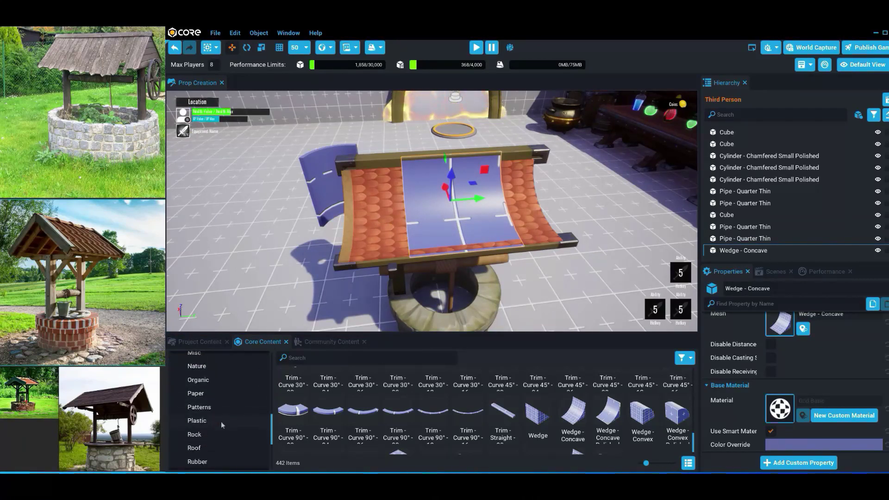
{"action": "scroll", "coordinate": [211, 419], "scroll_direction": "down", "scroll_amount": 1}
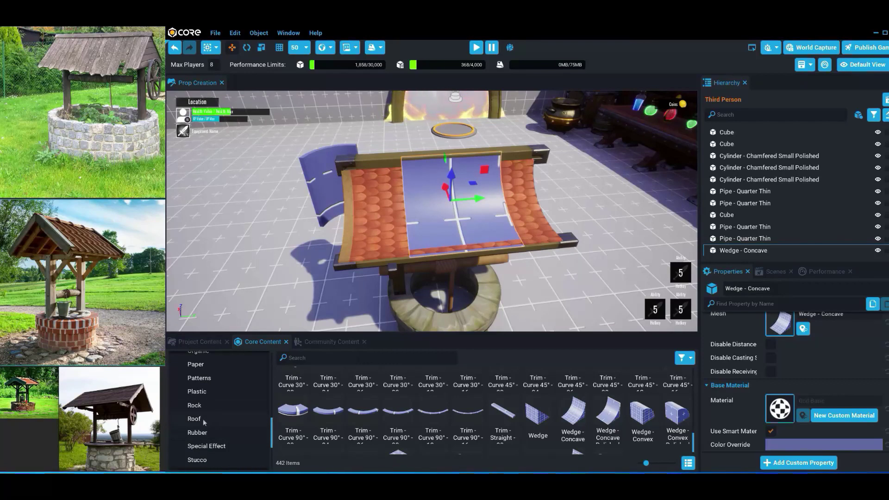
{"action": "left_click", "coordinate": [210, 418]}
{"action": "left_click_drag", "start_coordinate": [491, 394], "coordinate": [425, 188]}
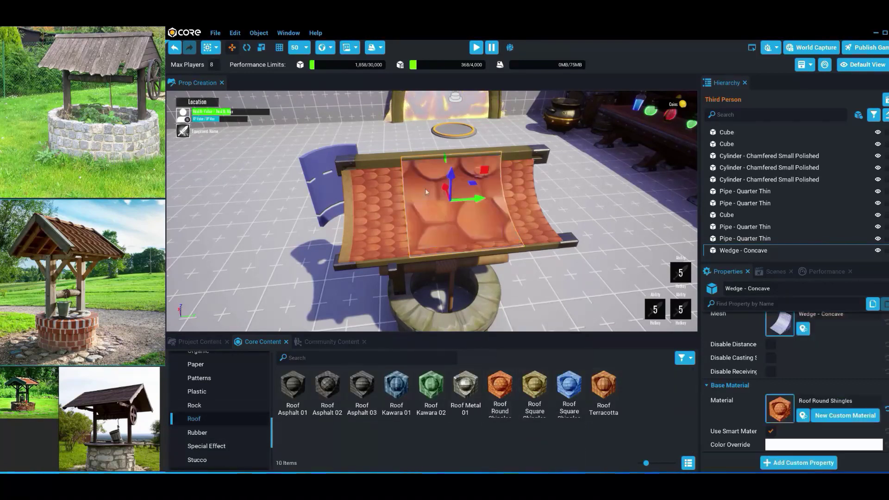
{"action": "left_click", "coordinate": [771, 433]}
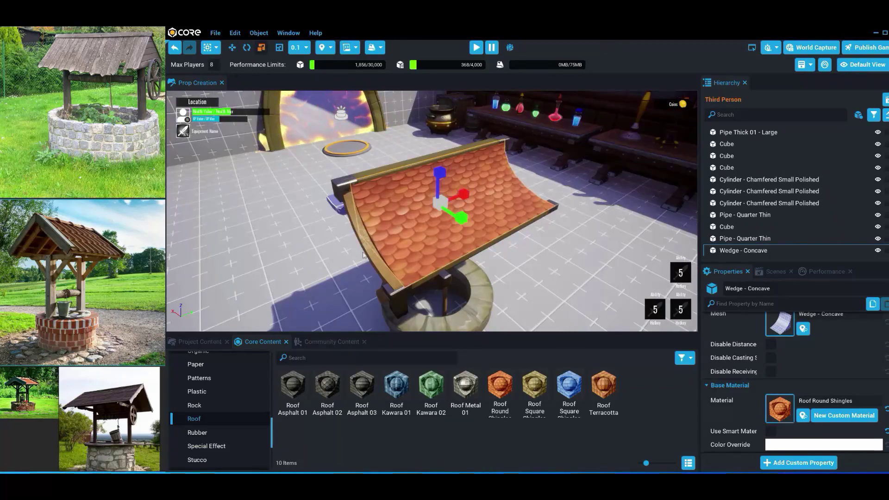
Tint the front concave shingle panel with an orange-red color override, hex sRGB FF8F62FF.
{"action": "left_click", "coordinate": [374, 244]}
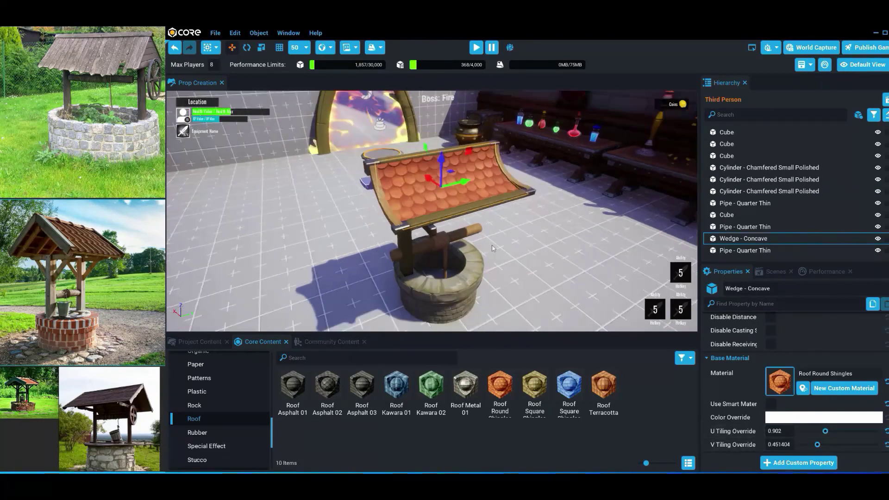
{"action": "left_click", "coordinate": [781, 419]}
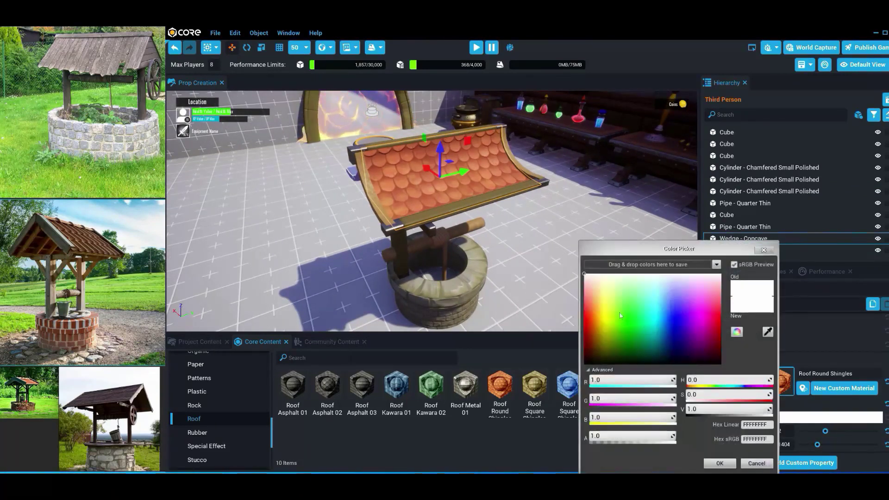
{"action": "left_click", "coordinate": [594, 320]}
{"action": "mouse_move", "coordinate": [592, 305]}
{"action": "left_mouse_down"}
{"action": "mouse_move", "coordinate": [584, 304]}
{"action": "mouse_move", "coordinate": [588, 313]}
{"action": "left_mouse_up"}
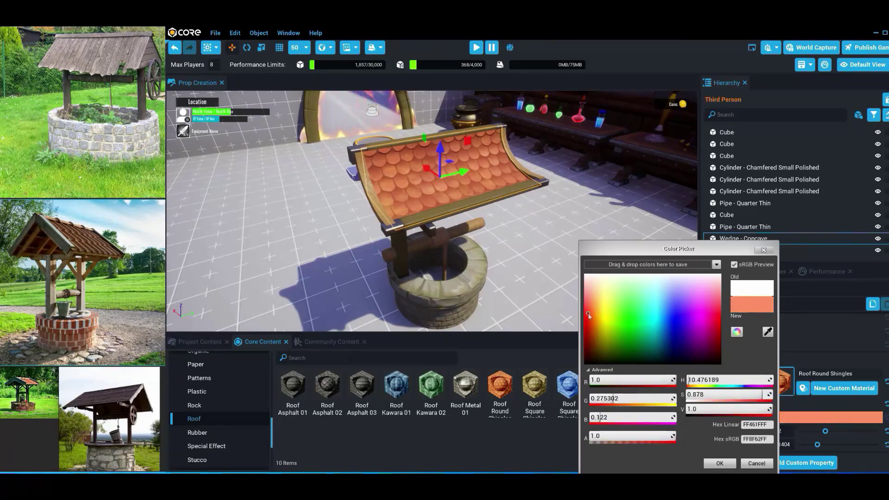
{"action": "left_click", "coordinate": [719, 463]}
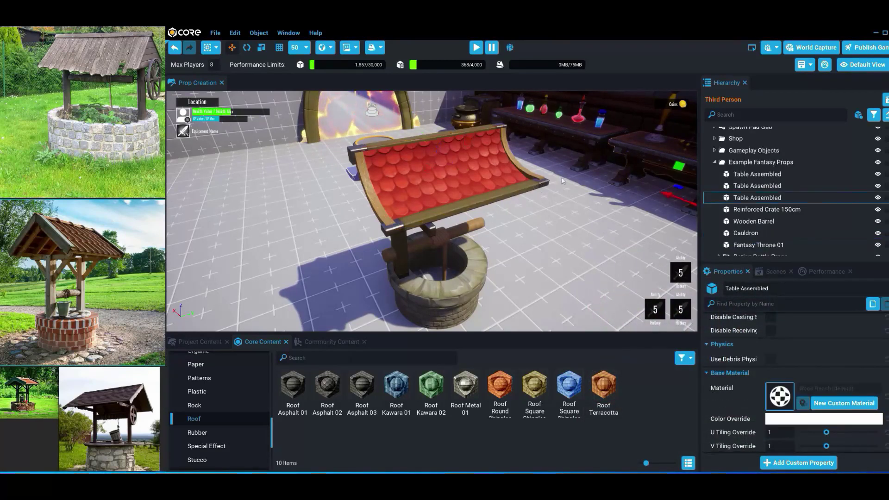
Duplicate the wooden post together with its short support beam and move the copies to the opposite side of the well.
{"action": "key", "text": "shift"}
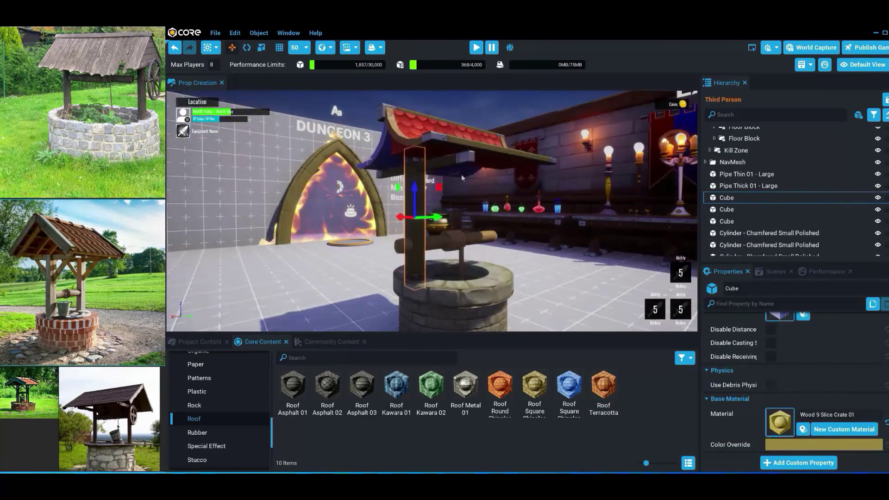
{"action": "left_click", "coordinate": [422, 213], "text": "shift"}
{"action": "left_click_drag", "start_coordinate": [421, 213], "coordinate": [361, 213], "text": "alt"}
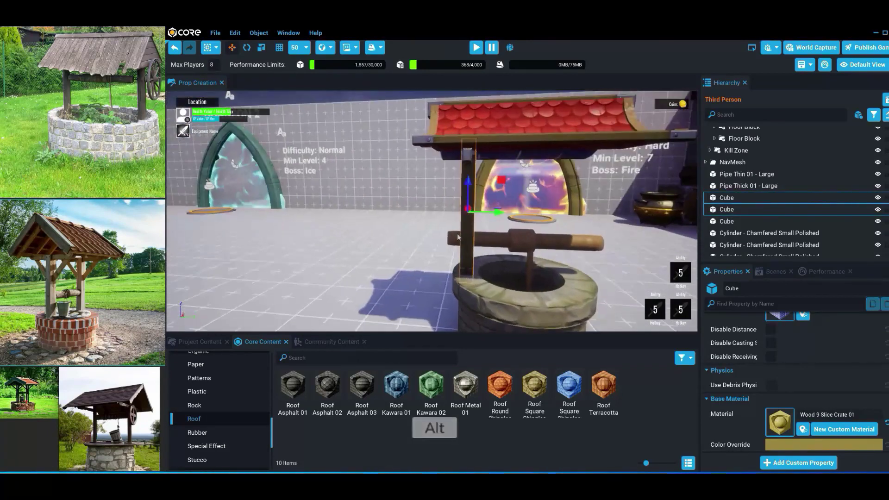
{"action": "right_click_drag", "start_coordinate": [475, 219], "coordinate": [505, 206]}
{"action": "key", "text": "ctrl+w"}
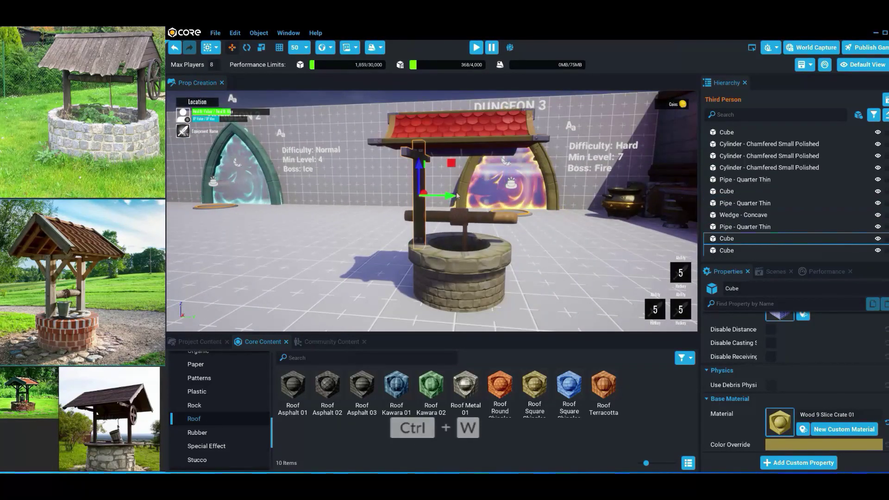
{"action": "left_click_drag", "start_coordinate": [448, 196], "coordinate": [529, 210]}
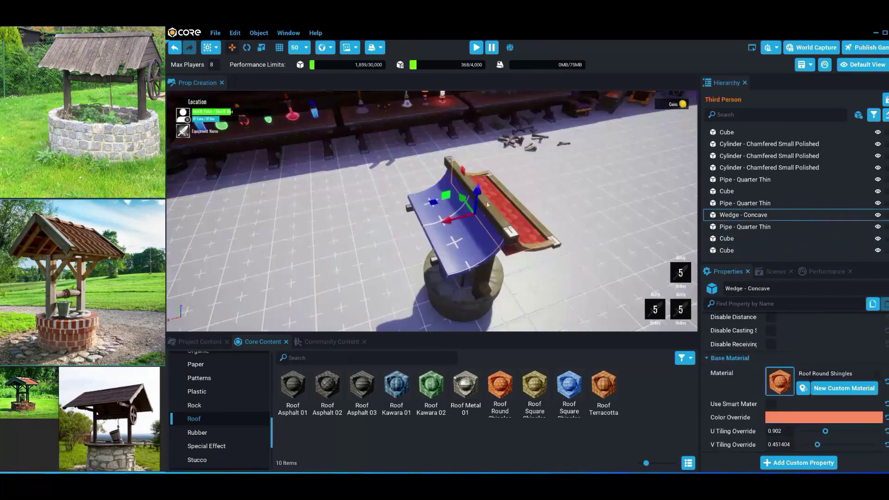
Replace the untextured back roof panel with a copy of the shingled wedge, and rotate duplicated curved end trims onto the back side.
{"action": "key", "text": "Delete"}
{"action": "key", "text": "ctrl+w"}
{"action": "key", "text": "e"}
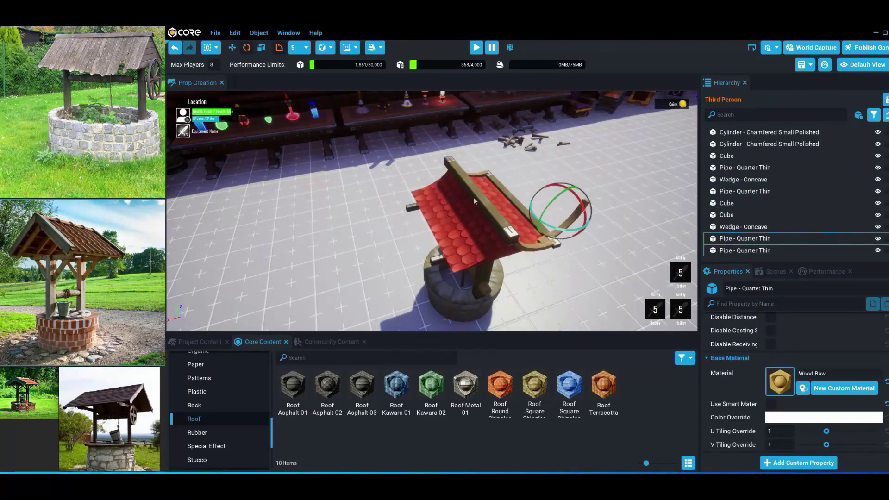
{"action": "left_click_drag", "start_coordinate": [385, 163], "coordinate": [574, 164], "text": "alt"}
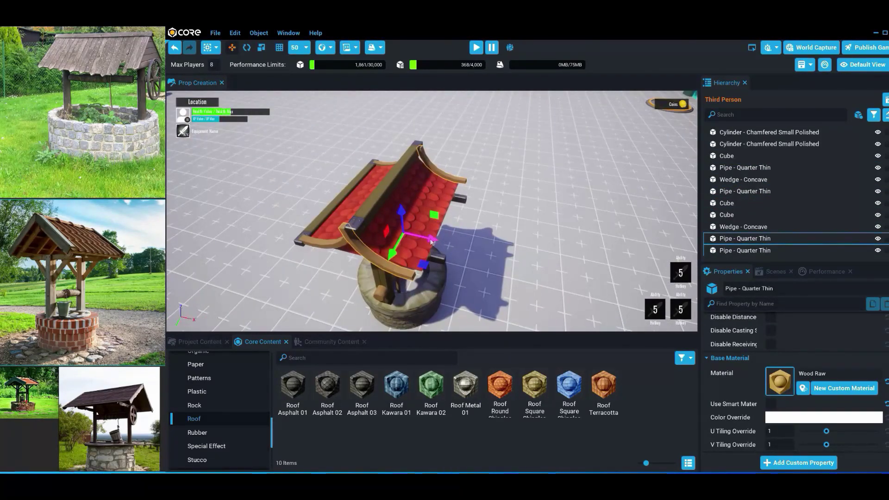
{"action": "left_click_drag", "start_coordinate": [435, 243], "coordinate": [448, 246]}
Duplicate the lower edge beam onto the back edge of the roof and select the curved end trim for alignment.
{"action": "left_click", "coordinate": [345, 198]}
{"action": "left_click", "coordinate": [351, 214]}
{"action": "left_click_drag", "start_coordinate": [352, 214], "coordinate": [410, 209], "text": "alt"}
{"action": "left_click", "coordinate": [410, 209]}
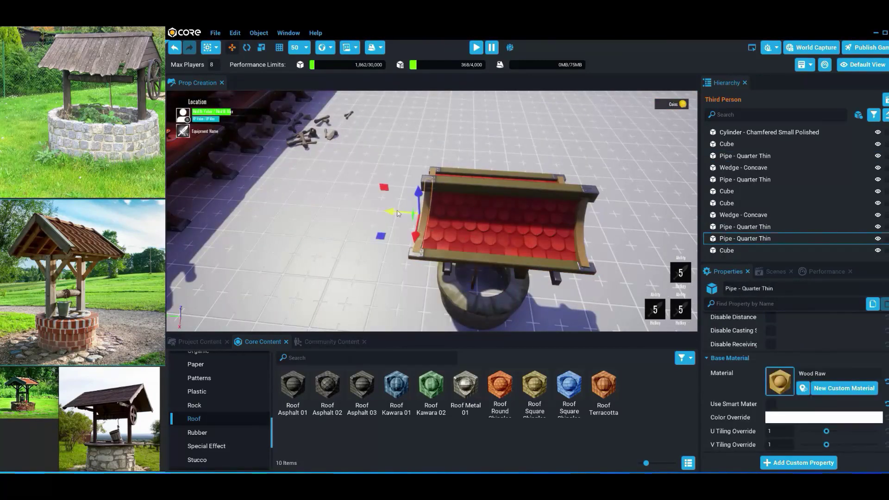
Preview the game, walk the character around the well to check its scale and look, and inspect the front roof panel in the editor.
{"action": "key", "text": "w"}
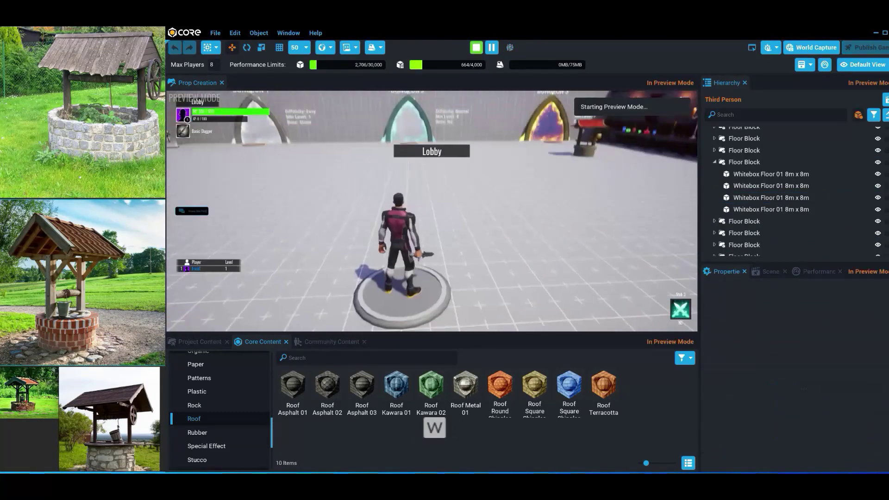
{"action": "key", "text": "w"}
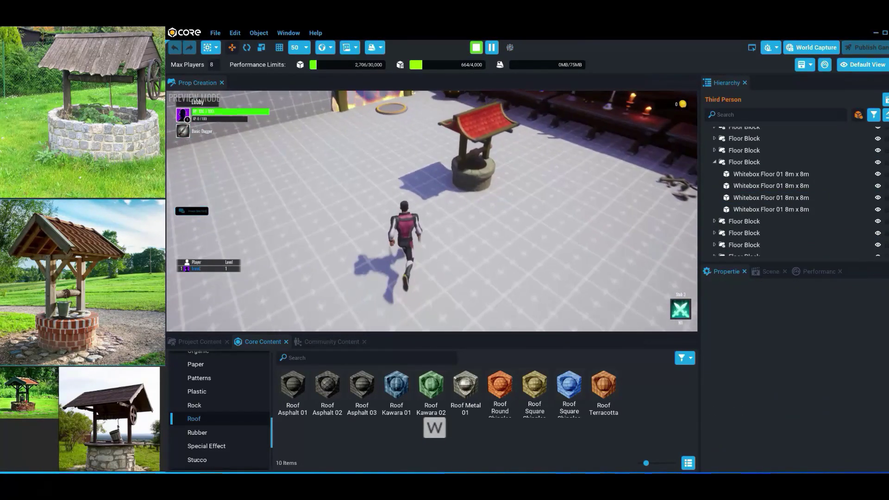
{"action": "key", "text": "a"}
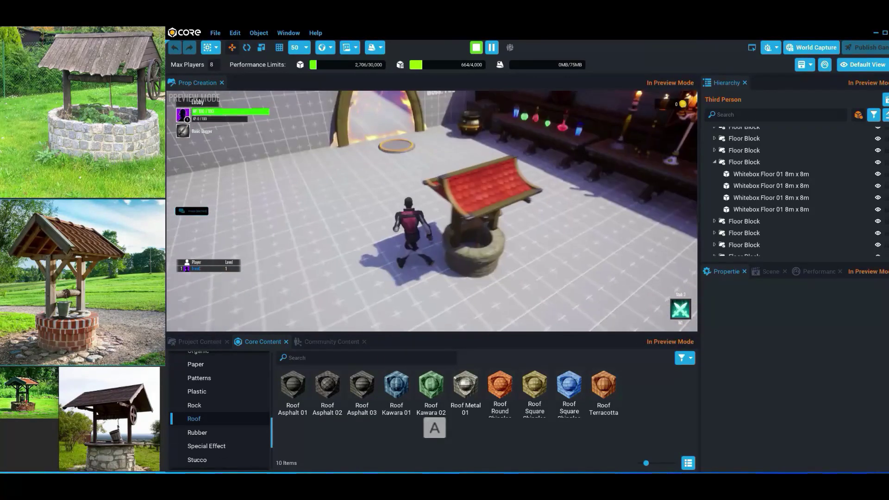
{"action": "key", "text": "d"}
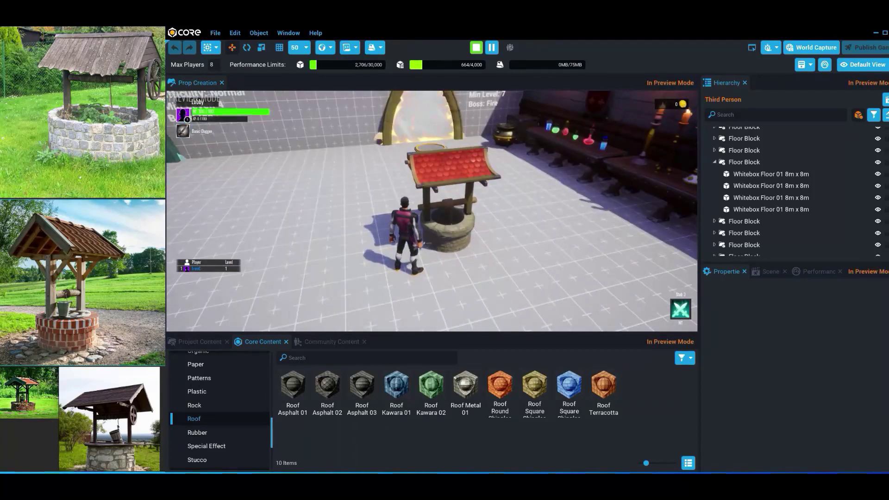
{"action": "key", "text": "s"}
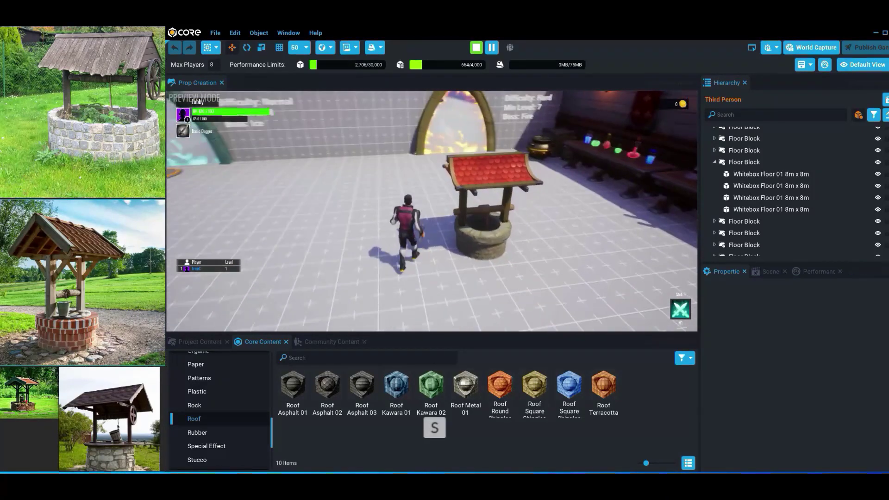
{"action": "key", "text": "d"}
{"action": "key", "text": "w"}
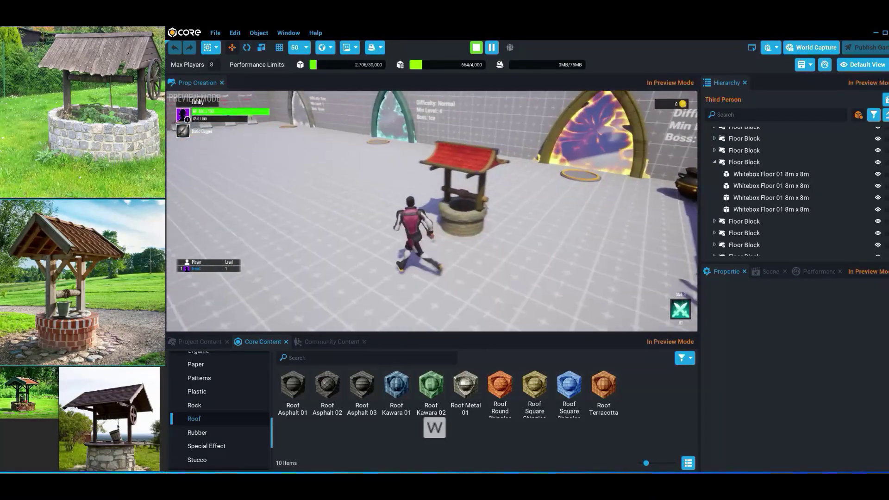
{"action": "key", "text": "s"}
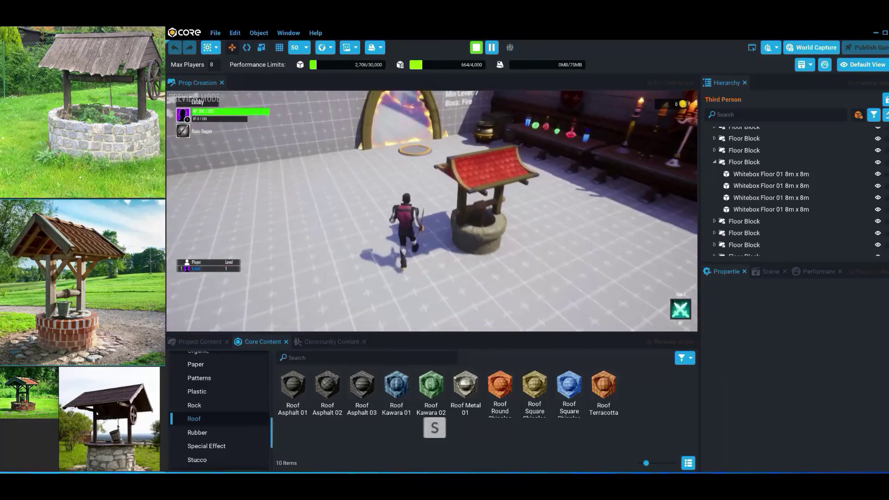
{"action": "key", "text": "d"}
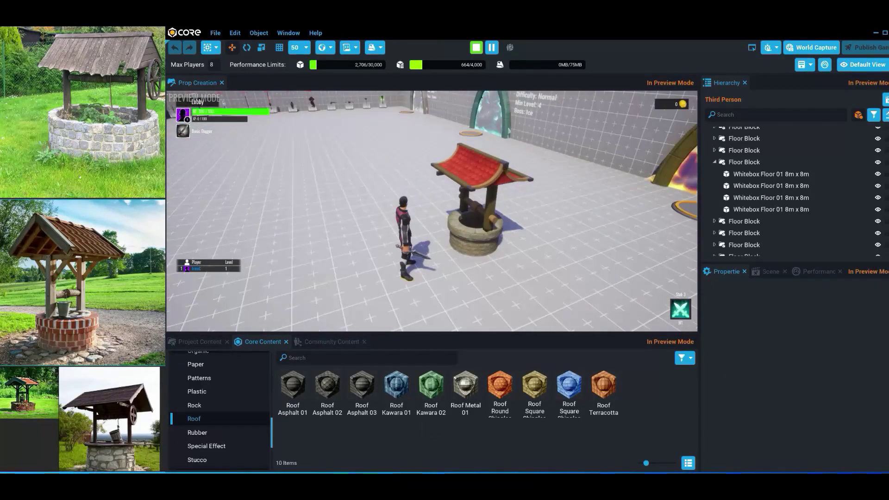
{"action": "key", "text": "a"}
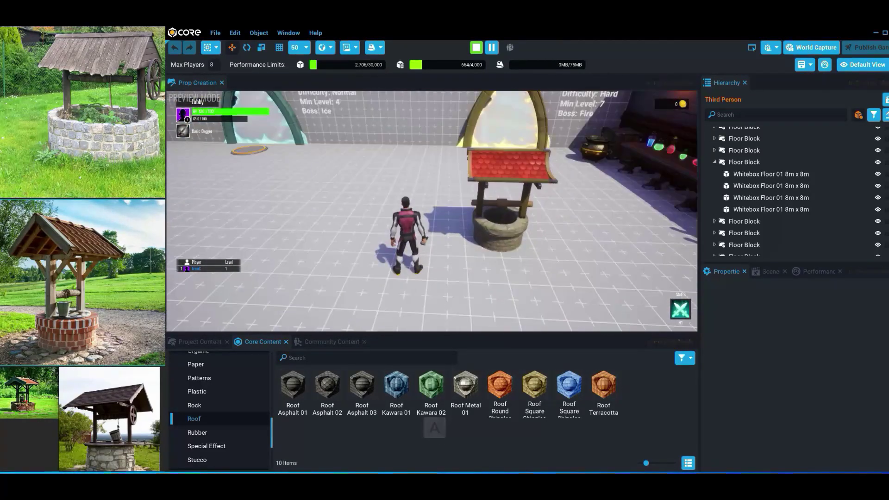
{"action": "key", "text": "w"}
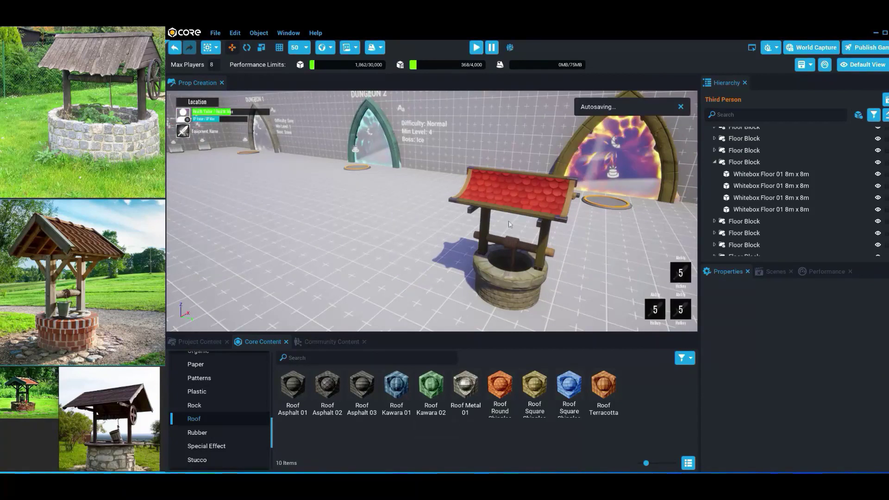
{"action": "left_click", "coordinate": [507, 203]}
{"action": "key", "text": "f"}
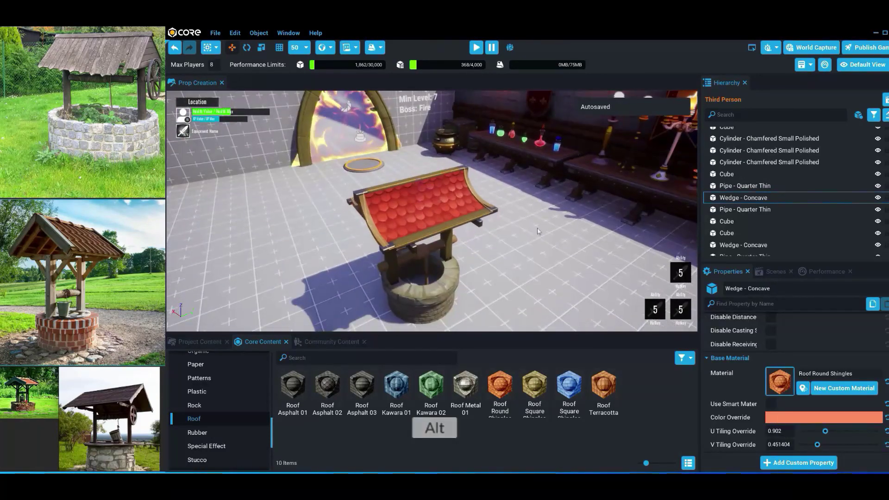